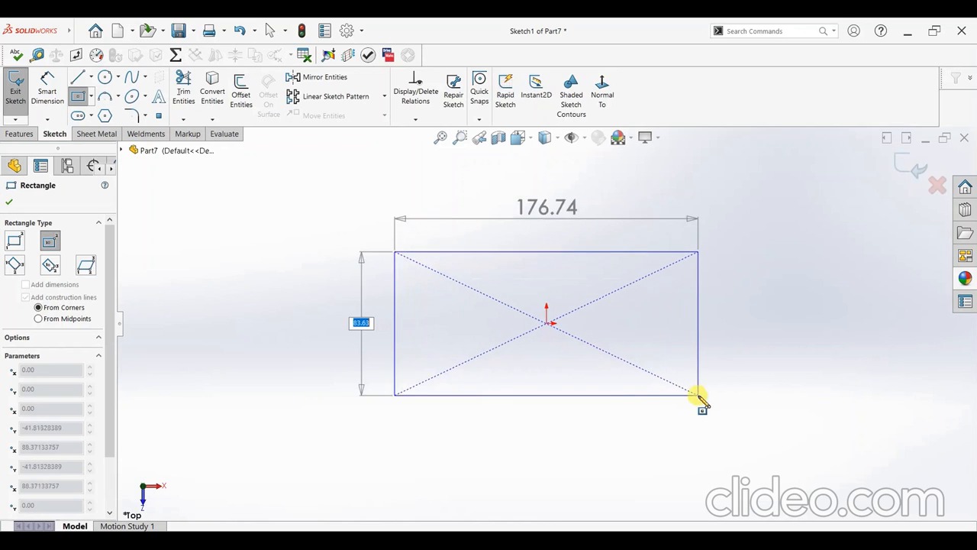
# Sketch a center rectangle about the origin on the Top plane and dimension its upper horizontal edge at 500 mm.
pyautogui.click(704, 399)
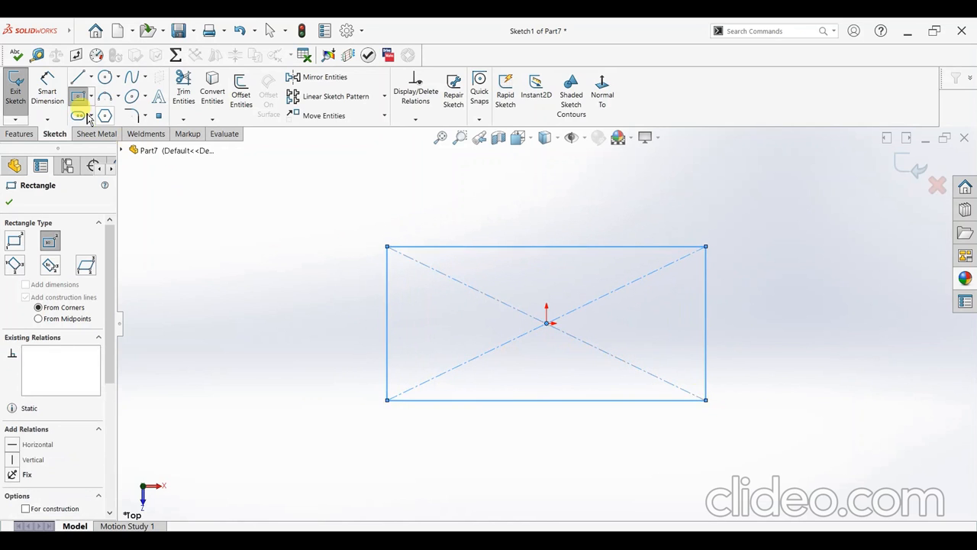
pyautogui.click(46, 95)
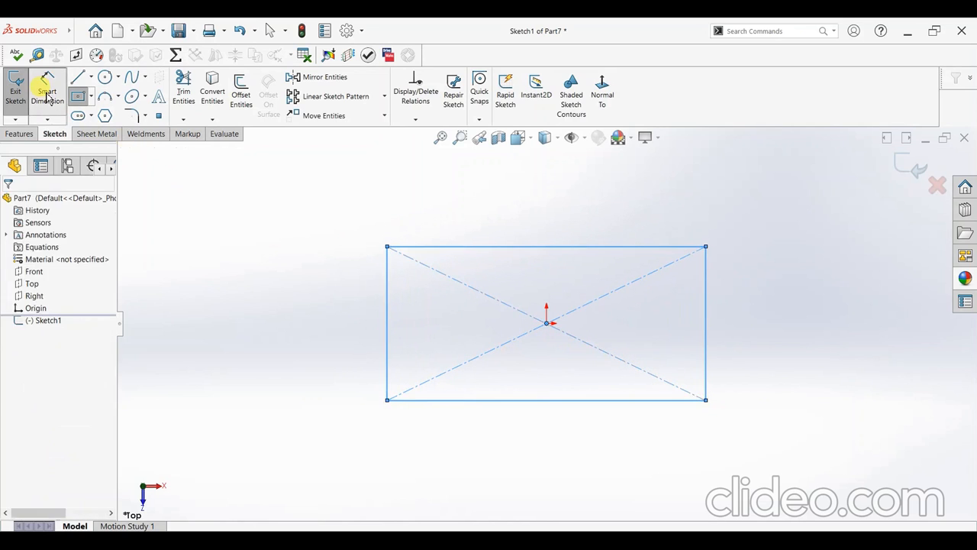
pyautogui.click(555, 246)
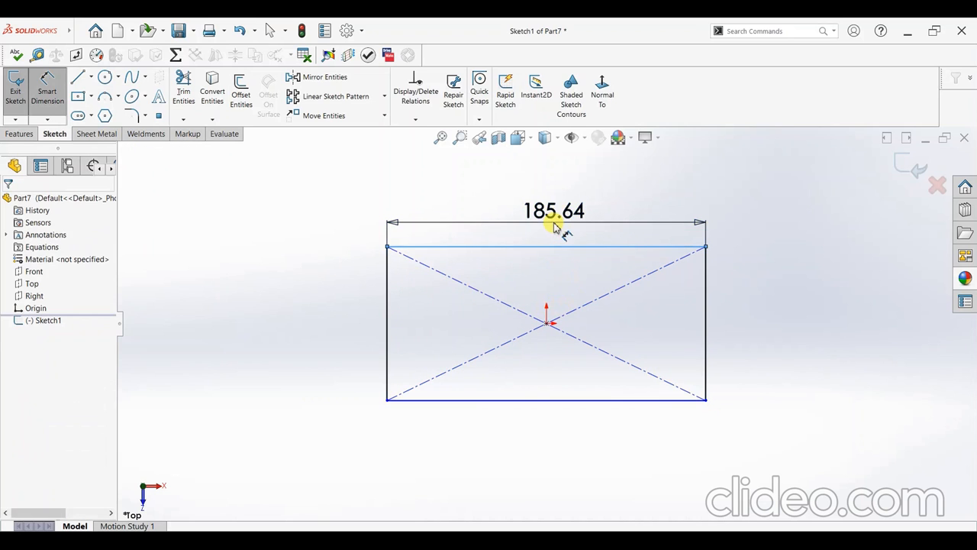
pyautogui.click(555, 223)
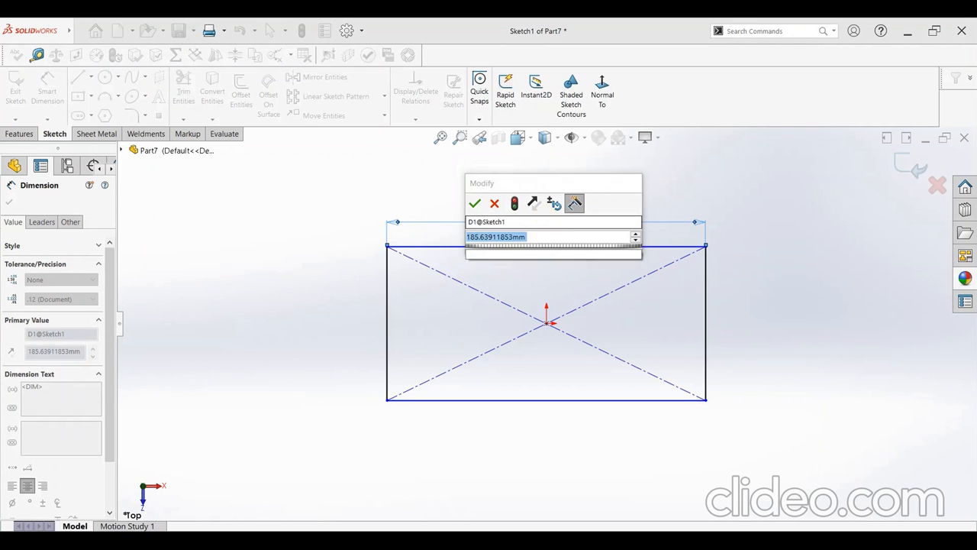
pyautogui.write('500')
pyautogui.press('Return')
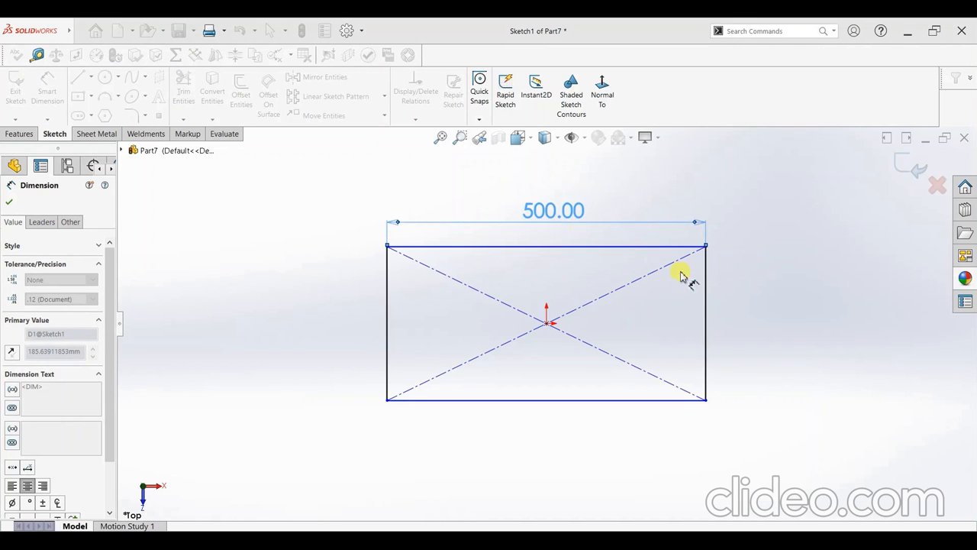
# Dimension the rectangle's right vertical edge at 500 mm and finish dimensioning.
pyautogui.click(730, 313)
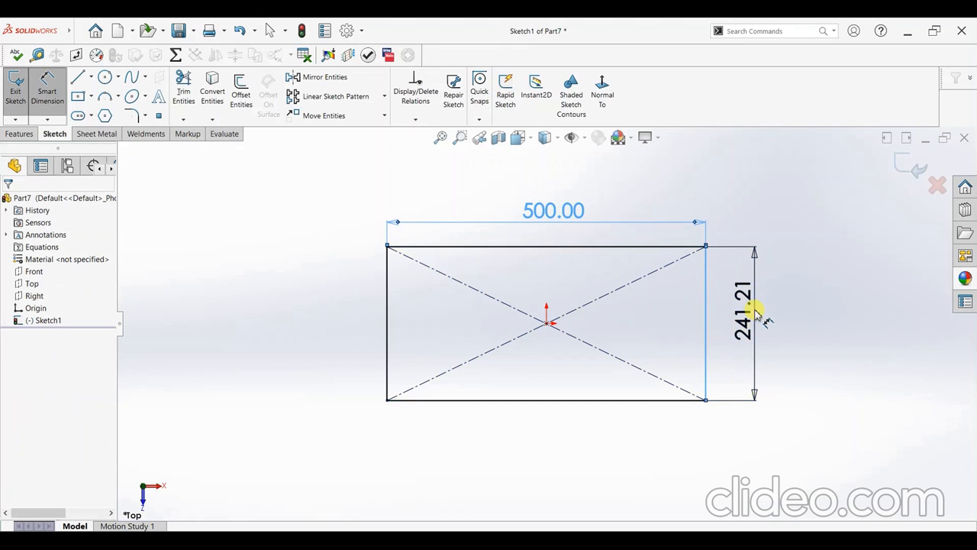
pyautogui.click(758, 315)
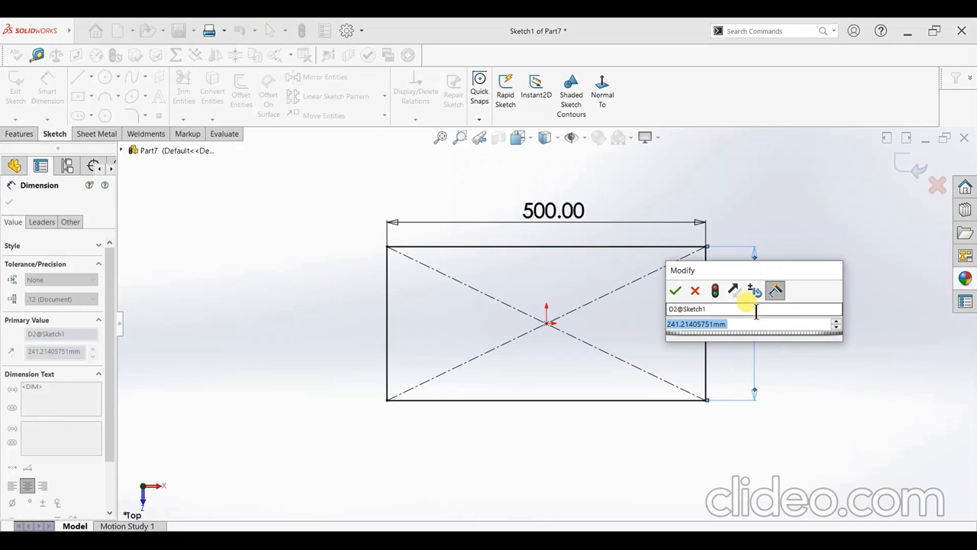
pyautogui.write('300')
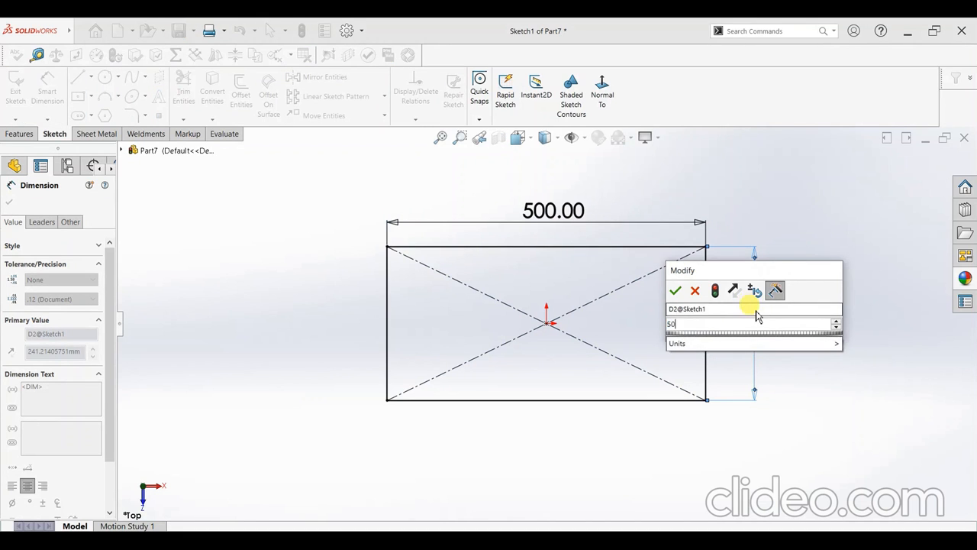
pyautogui.press('Return')
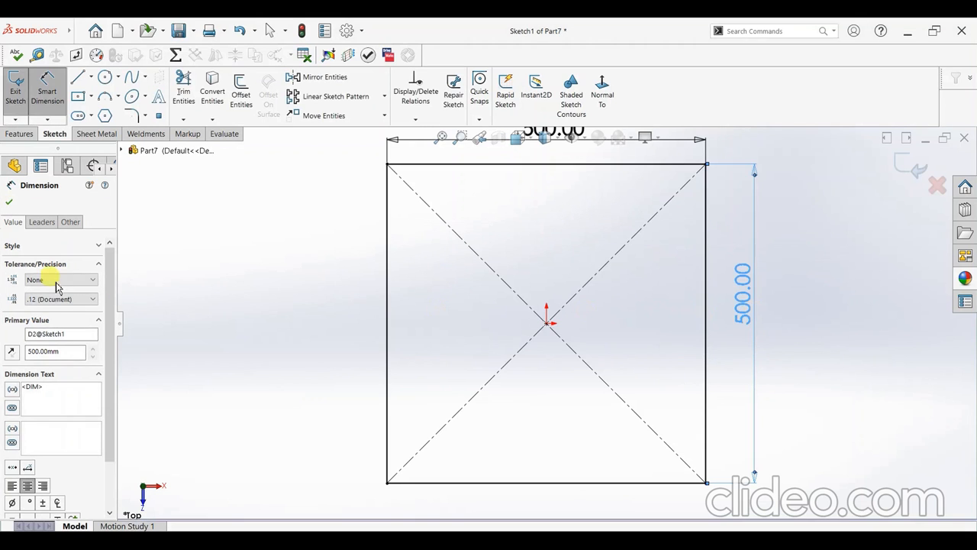
pyautogui.click(9, 202)
pyautogui.press('Escape')
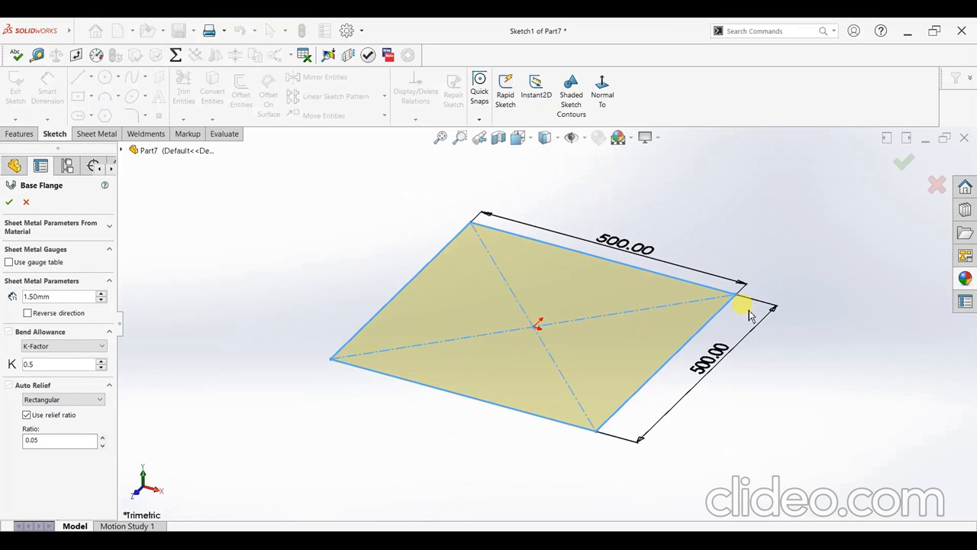
# Create the base flange from the square sketch with 1 mm thickness, reversed direction and Obround auto relief.
pyautogui.doubleClick(39, 297)
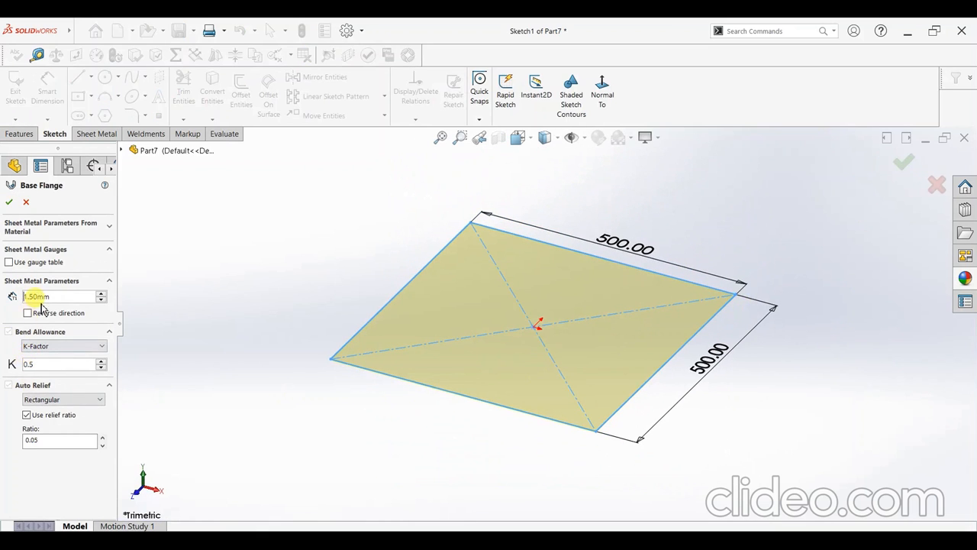
pyautogui.write('1')
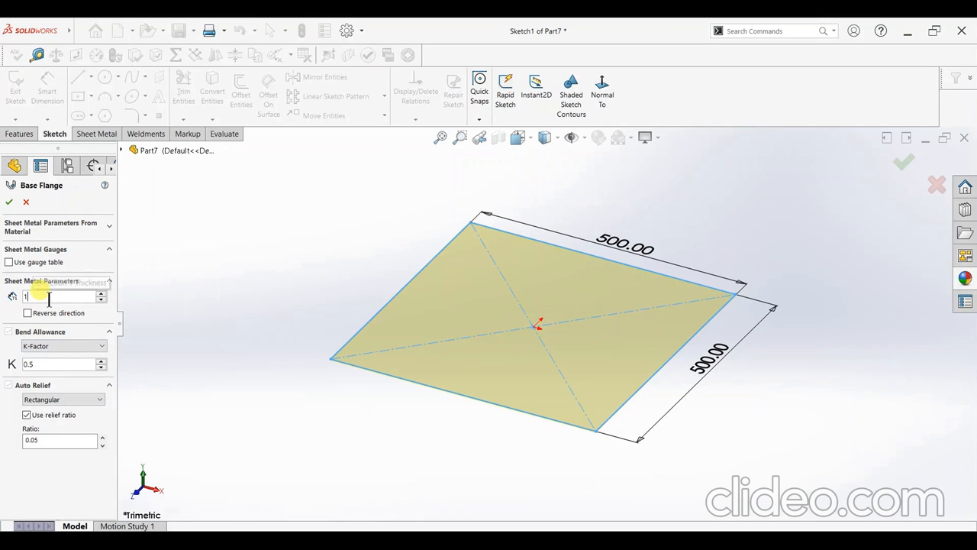
pyautogui.press('Return')
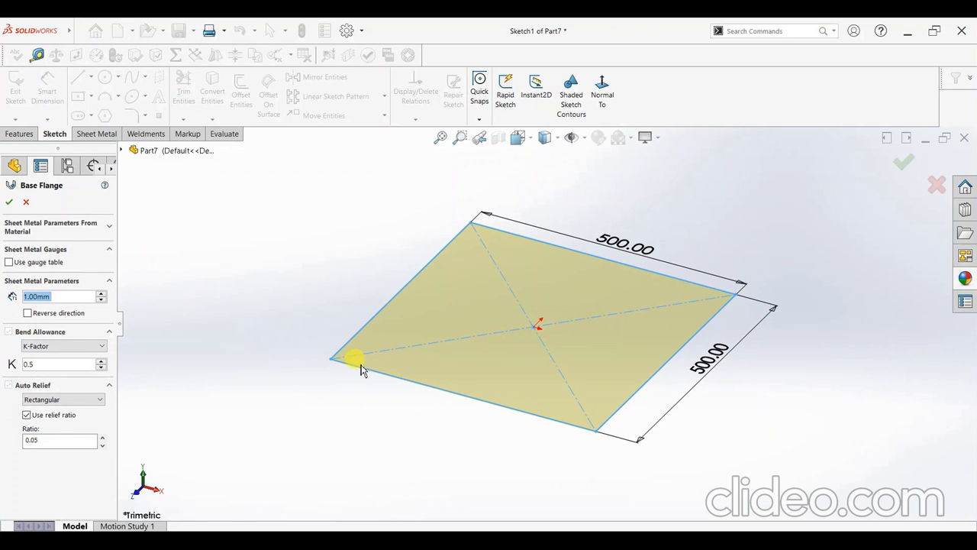
pyautogui.scroll(-8, 359, 363)
pyautogui.scroll(-4, 420, 300)
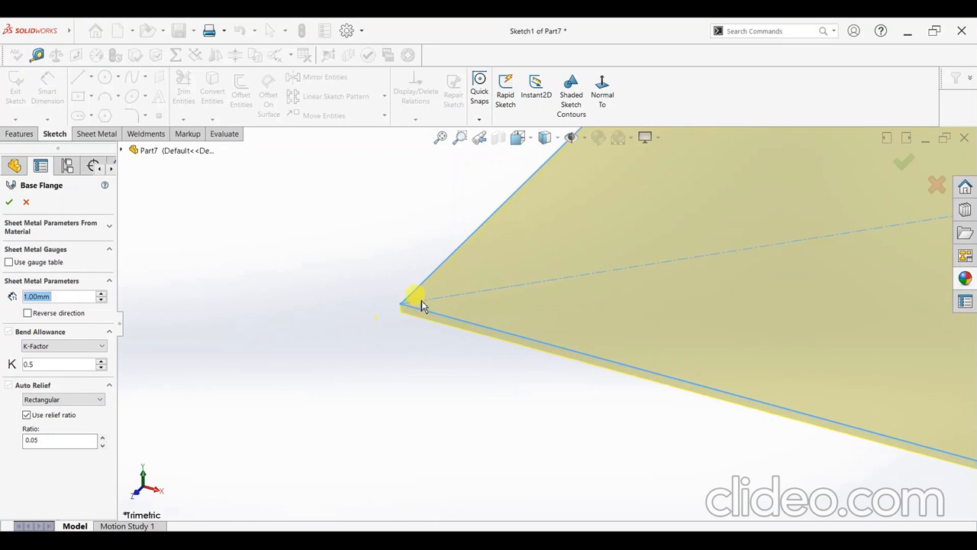
pyautogui.click(28, 314)
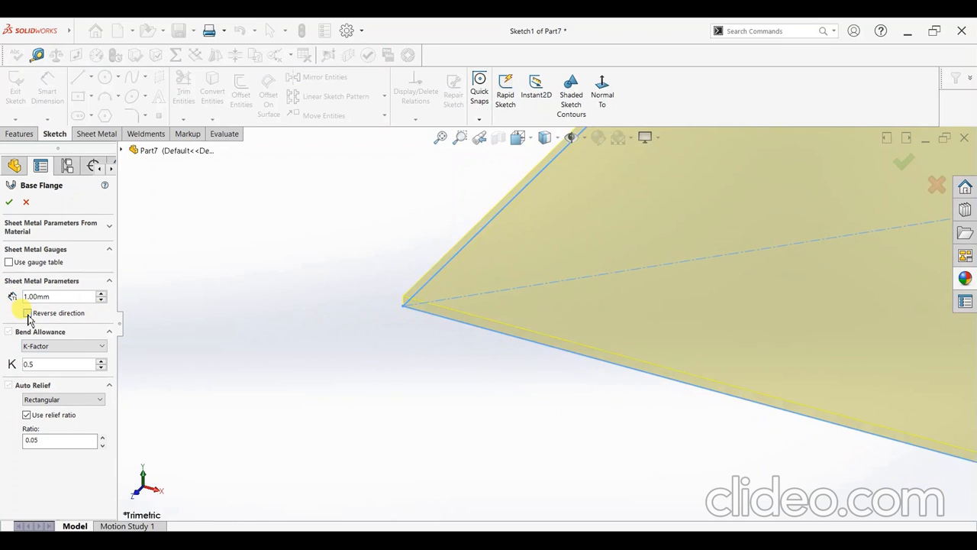
pyautogui.click(74, 400)
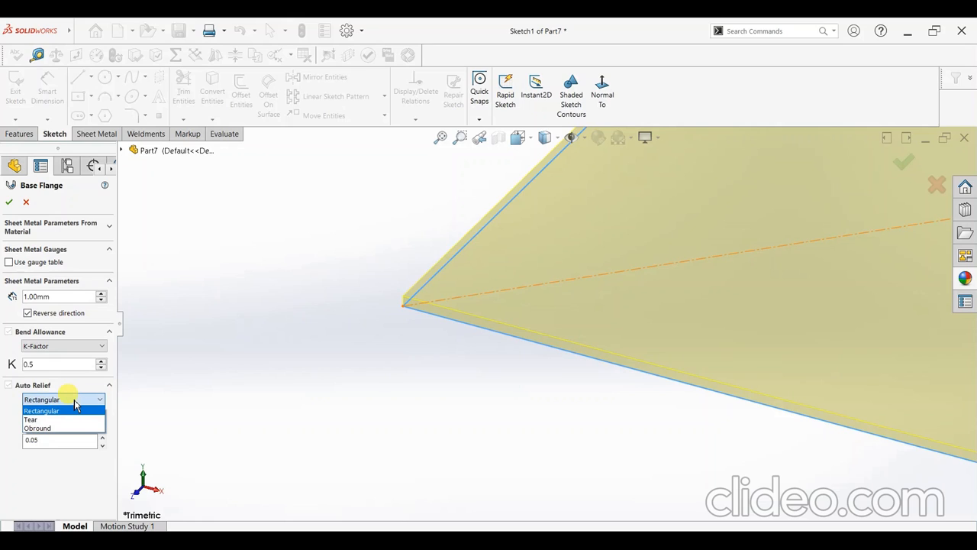
pyautogui.click(52, 428)
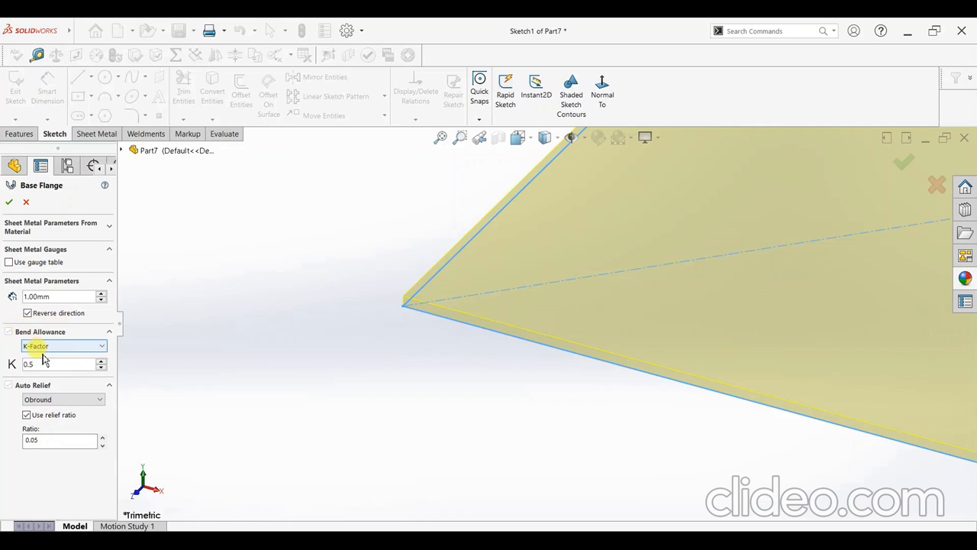
pyautogui.click(9, 201)
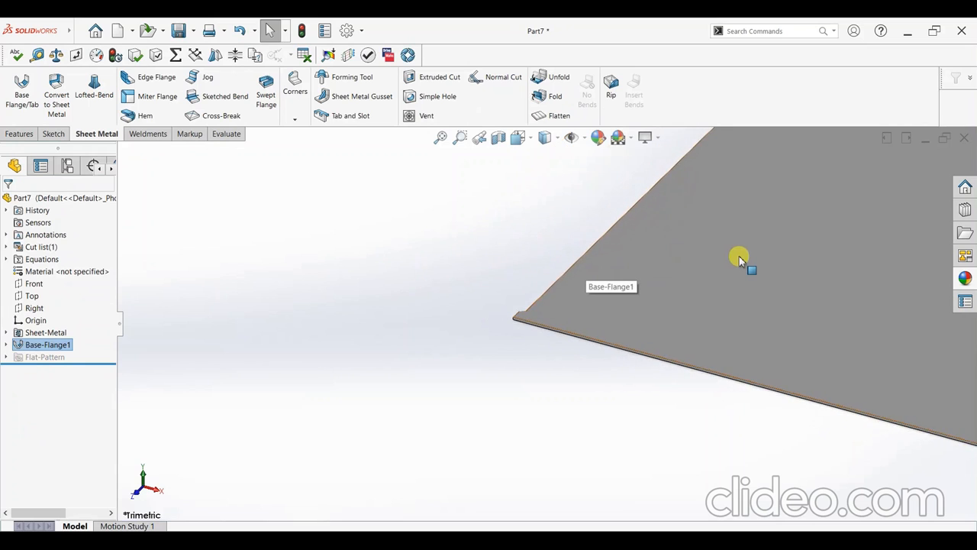
# Apply a very light color appearance to the whole part.
pyautogui.press('f')
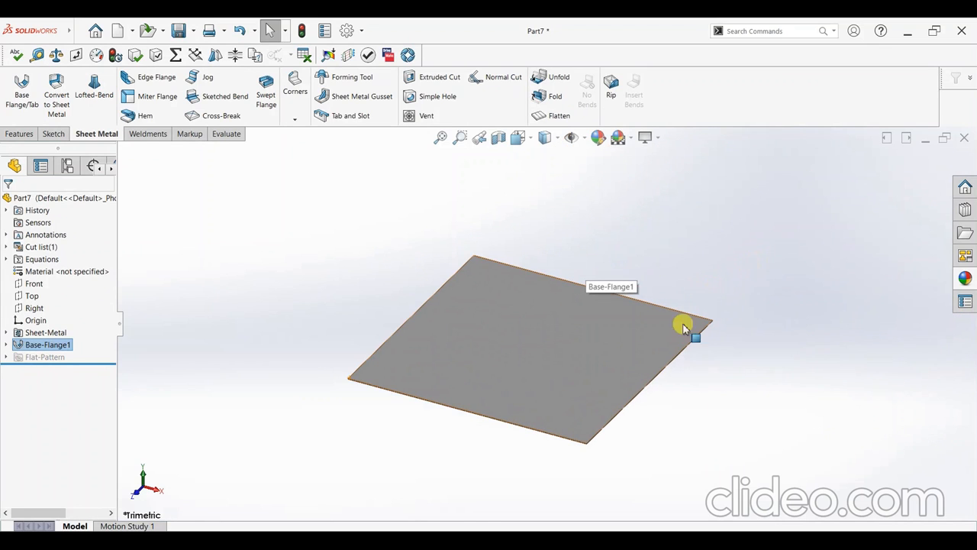
pyautogui.click(666, 206)
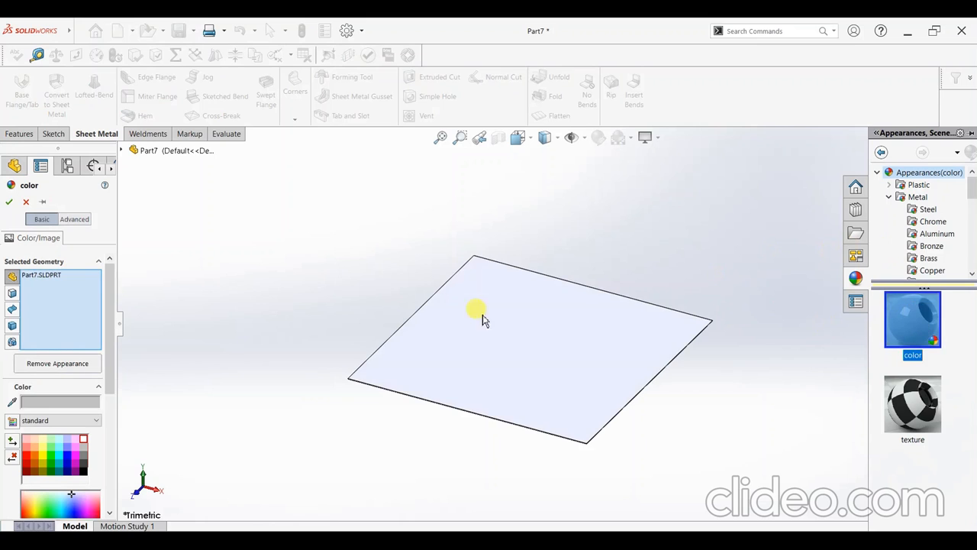
pyautogui.click(8, 201)
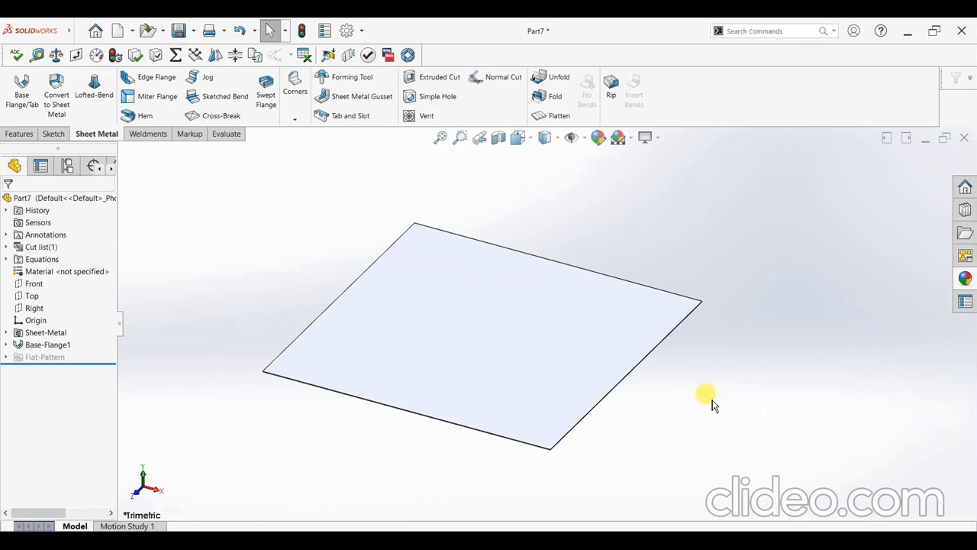
# Add an upward 90-degree edge flange with a blind length of 280 mm along the sheet's rear-left edge.
pyautogui.moveTo(711, 405)
pyautogui.mouseDown(button='middle')
pyautogui.moveTo(689, 361)
pyautogui.moveTo(703, 403)
pyautogui.mouseUp(button='middle')
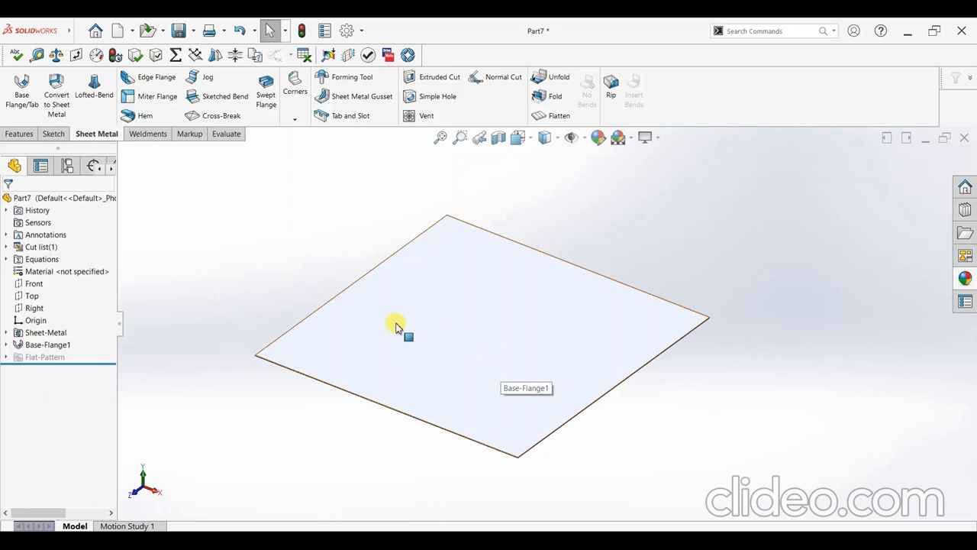
pyautogui.click(141, 78)
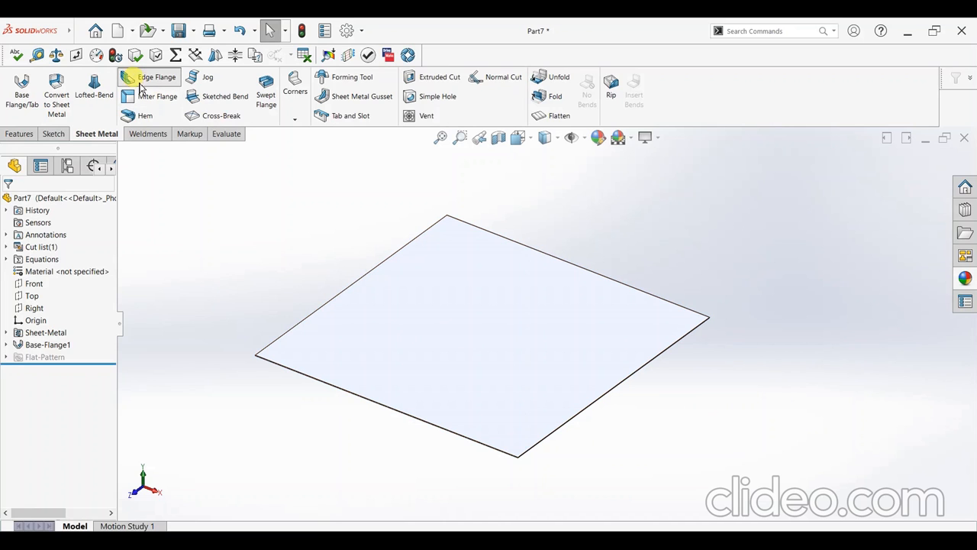
pyautogui.click(347, 291)
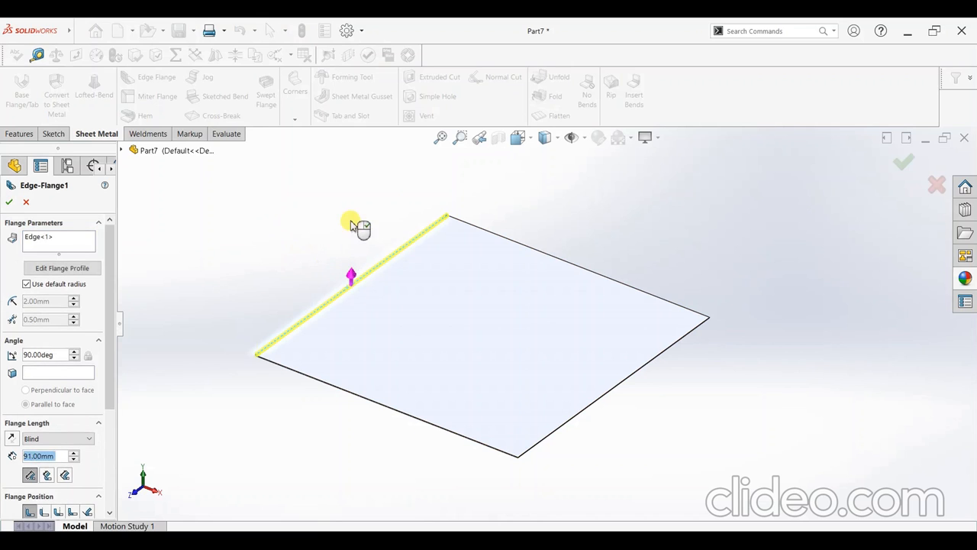
pyautogui.click(345, 188)
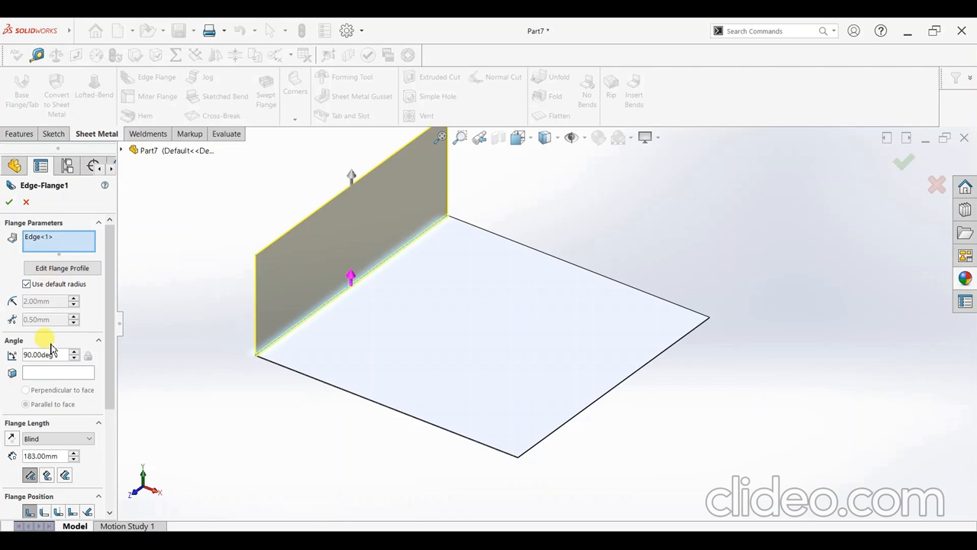
pyautogui.moveTo(68, 456); pyautogui.dragTo(29, 455)
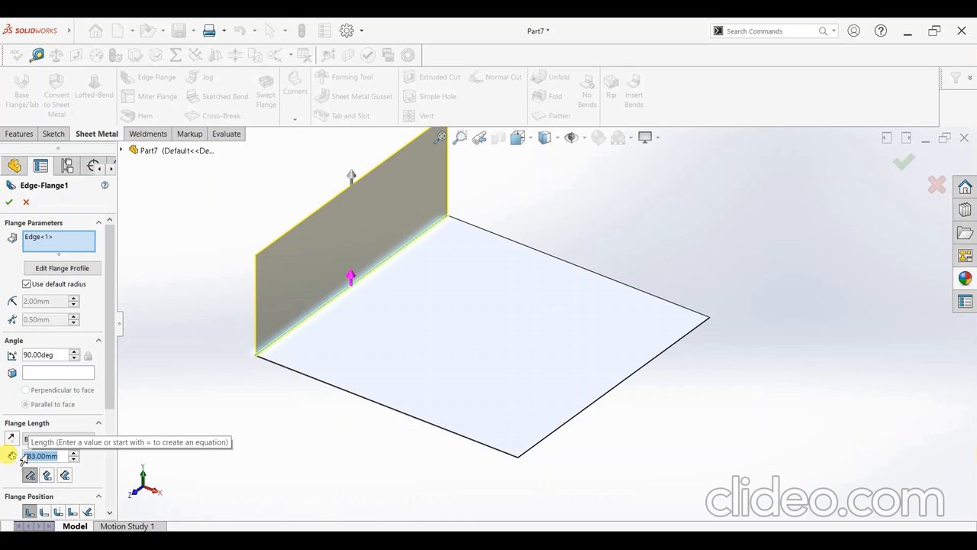
pyautogui.write('280')
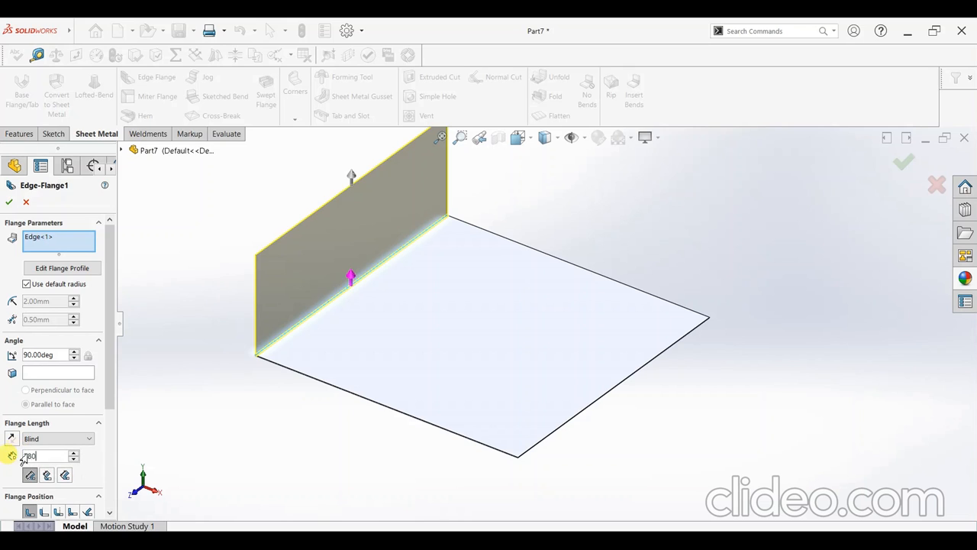
pyautogui.press('Return')
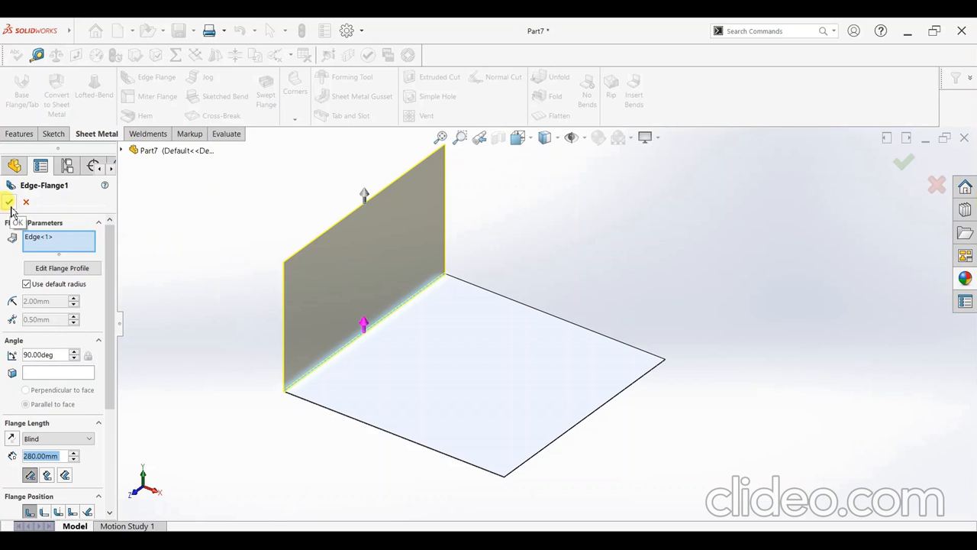
pyautogui.click(10, 203)
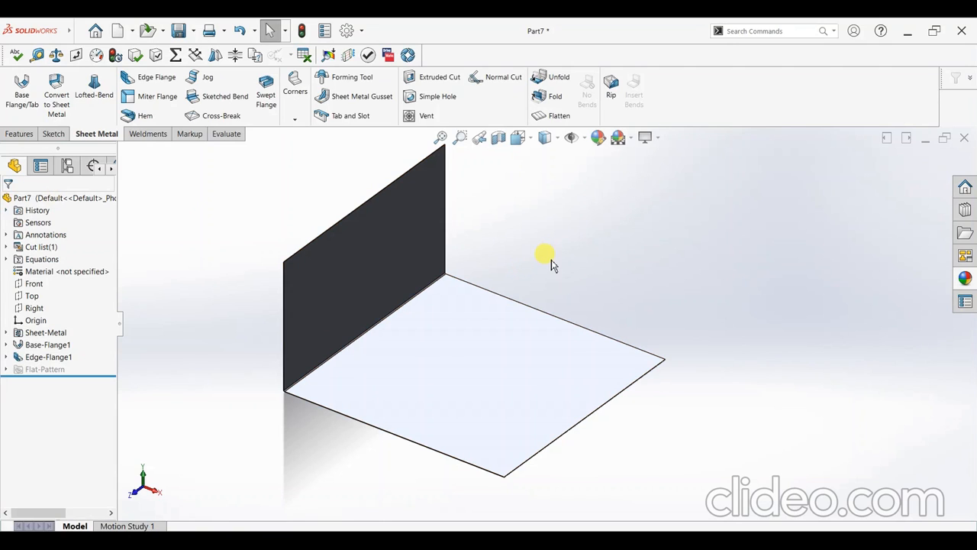
# Add upward 90-degree edge flanges with a blind length of 50 mm along the two base edges adjoining the tall flange.
pyautogui.scroll(-2, 530, 233)
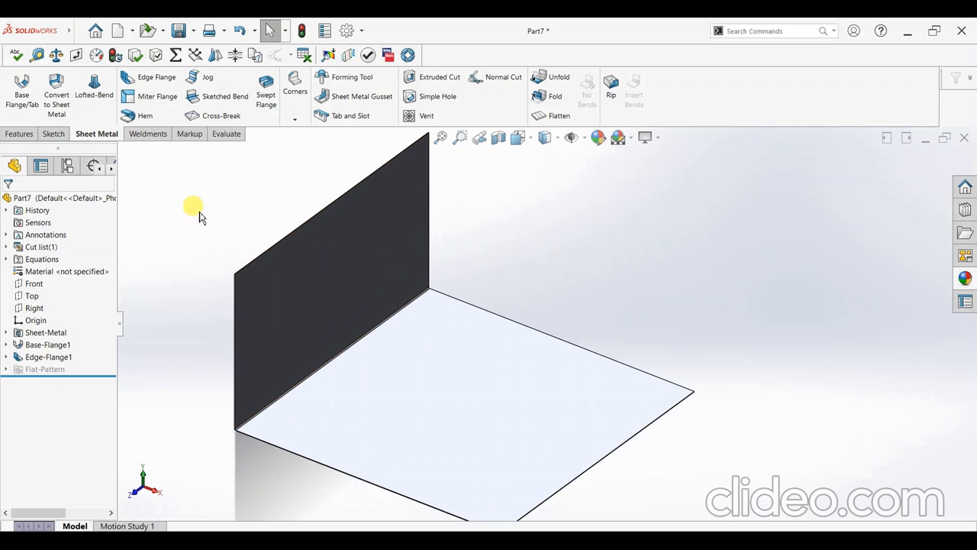
pyautogui.click(150, 77)
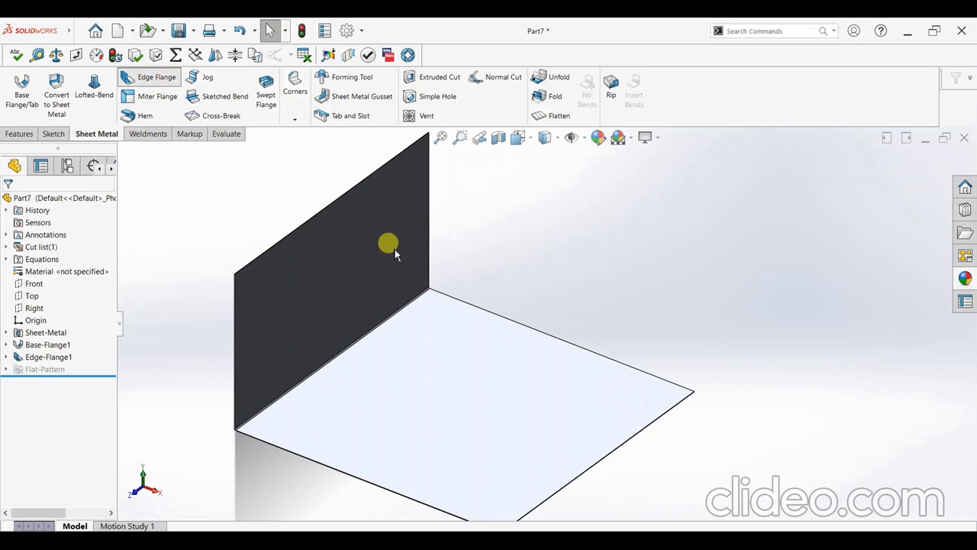
pyautogui.click(467, 303)
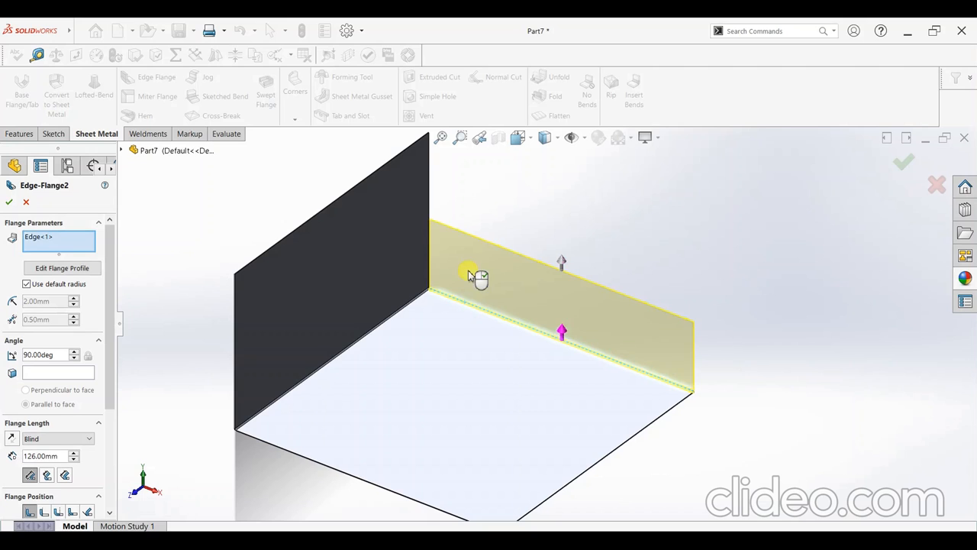
pyautogui.click(263, 440)
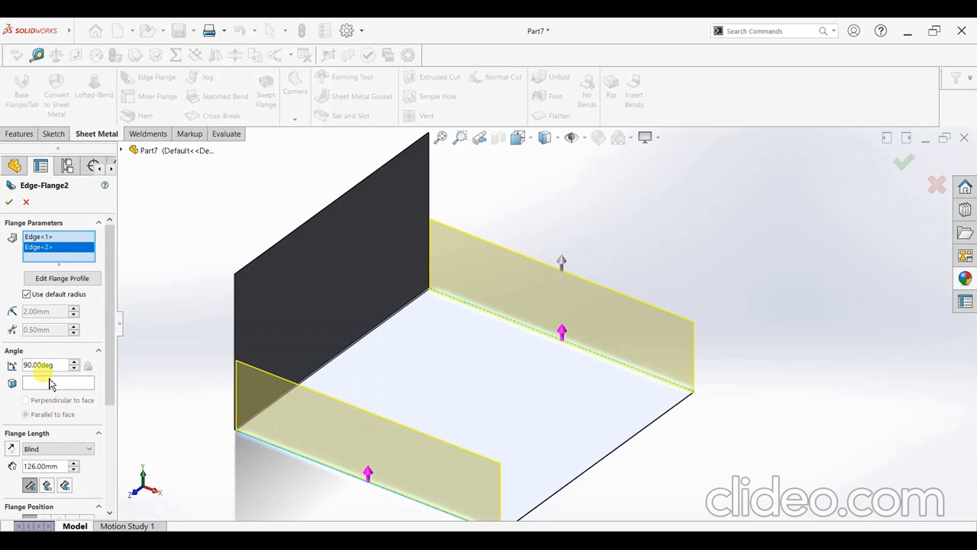
pyautogui.click(50, 467)
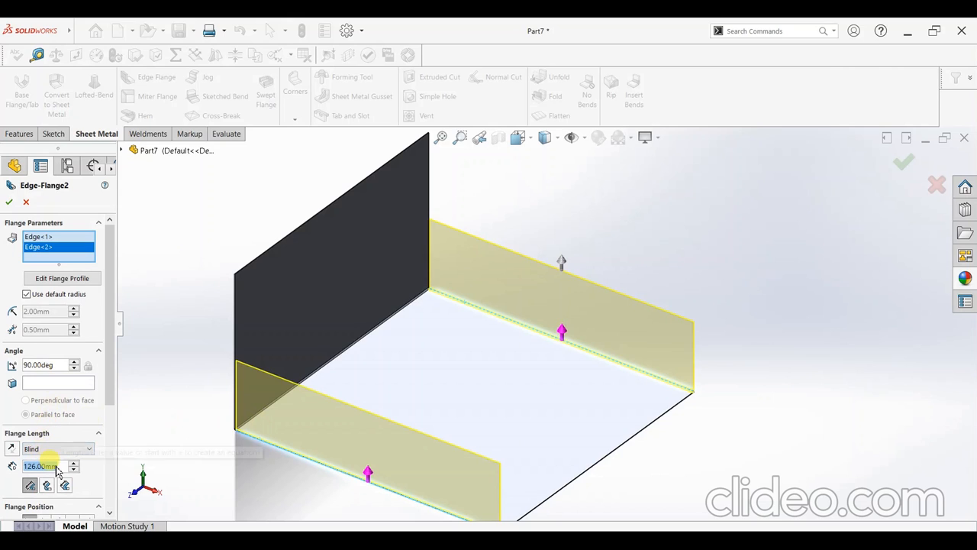
pyautogui.write('50')
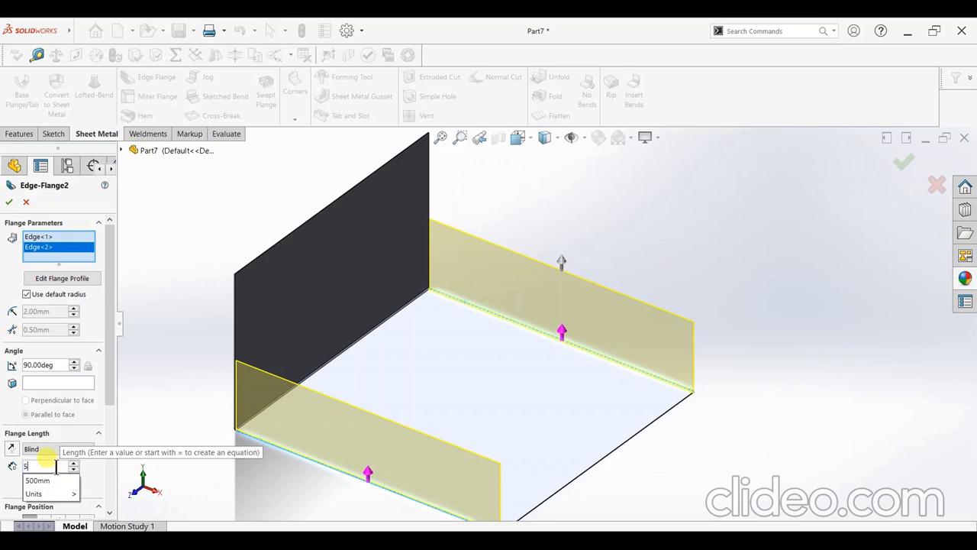
pyautogui.press('Return')
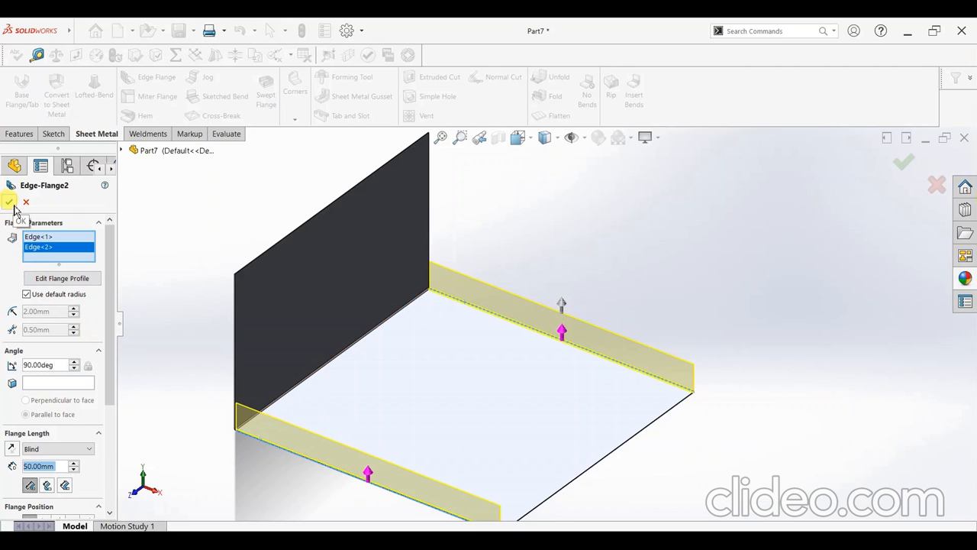
pyautogui.click(12, 204)
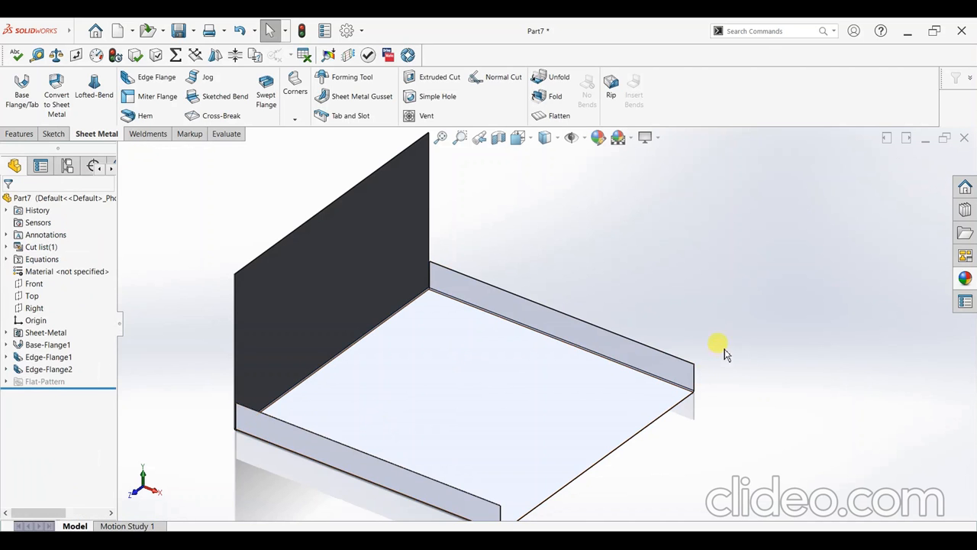
# Examine the corners where the two low side flanges meet the tall flange, and check the overall part shape.
pyautogui.moveTo(447, 338); pyautogui.dragTo(407, 327, button='middle')
pyautogui.scroll(-5, 303, 366)
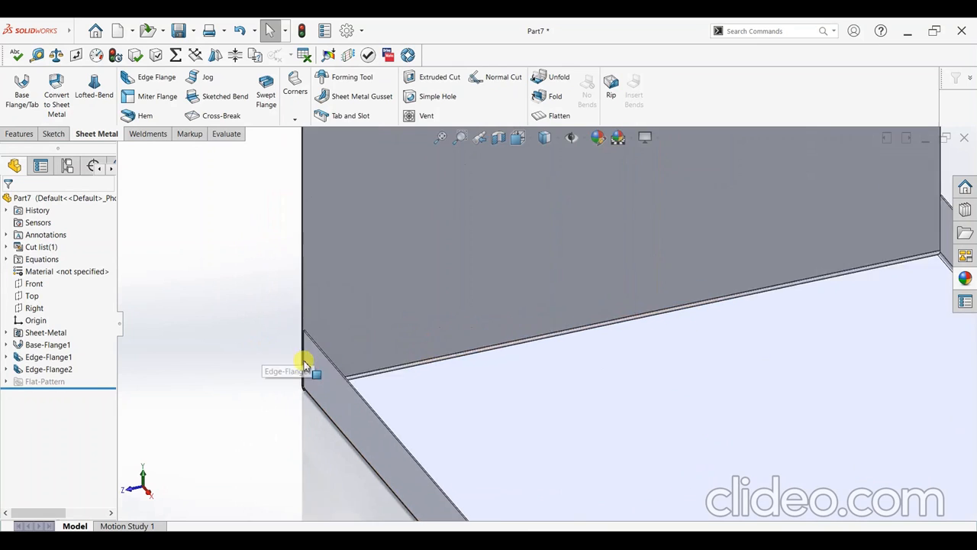
pyautogui.moveTo(304, 367); pyautogui.dragTo(483, 475, button='middle')
pyautogui.scroll(8, 658, 304)
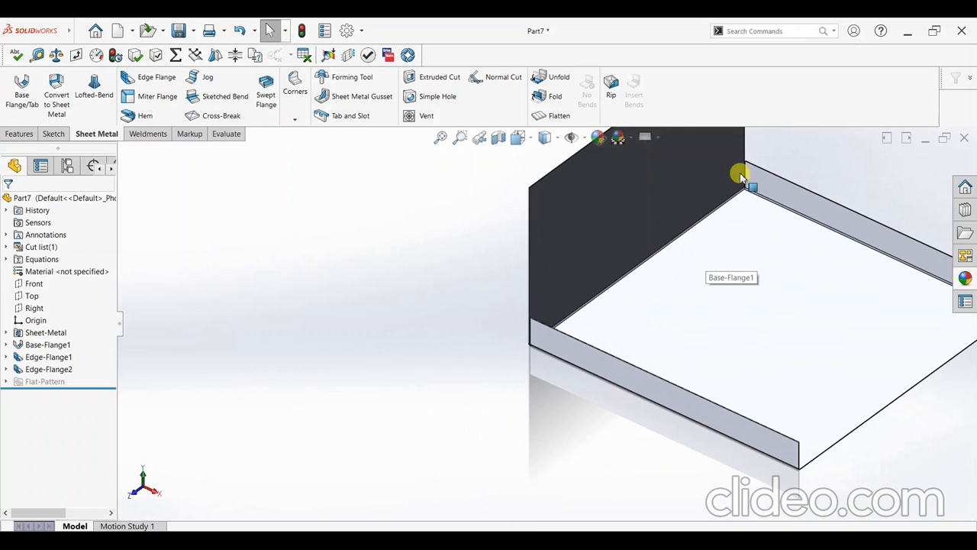
pyautogui.scroll(-3, 744, 191)
pyautogui.scroll(5, 736, 254)
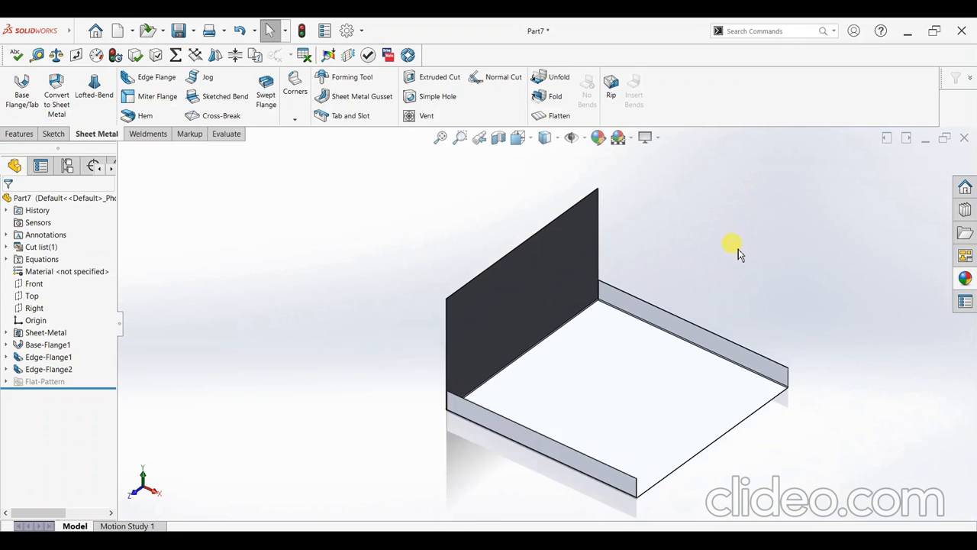
pyautogui.scroll(-1, 737, 258)
pyautogui.scroll(3, 735, 295)
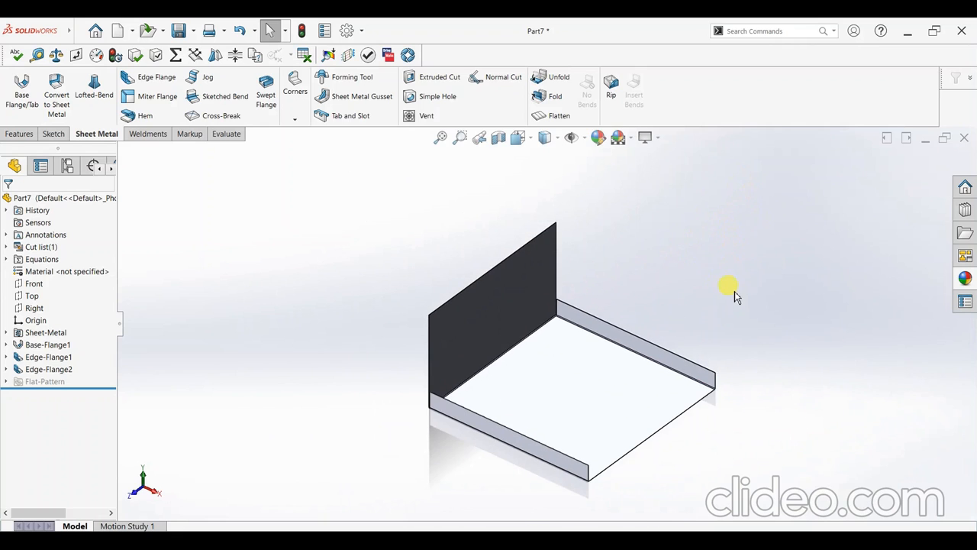
pyautogui.scroll(-1, 717, 289)
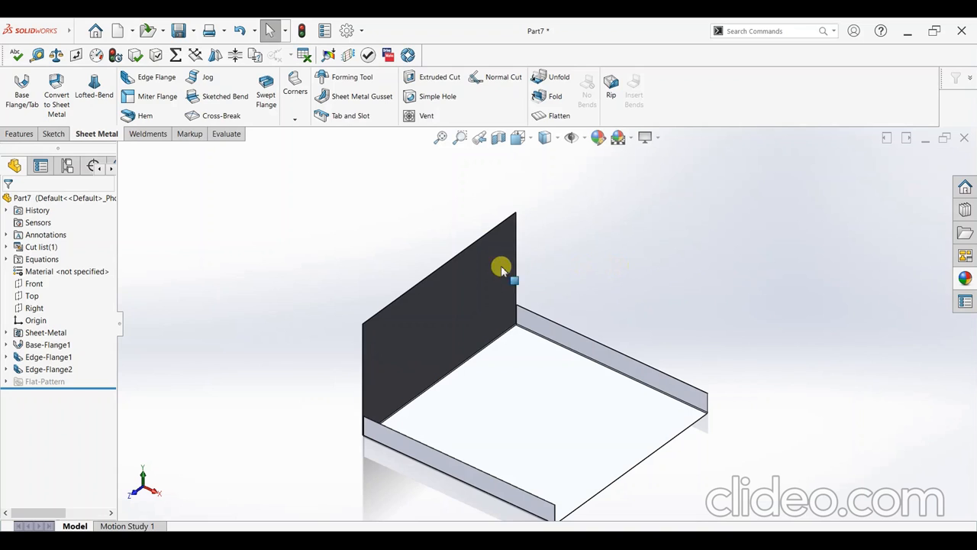
# Start a sketch on the tall flange's inner face and draw a corner rectangle about 61 by 111 mm down from its upper edge.
pyautogui.click(461, 292)
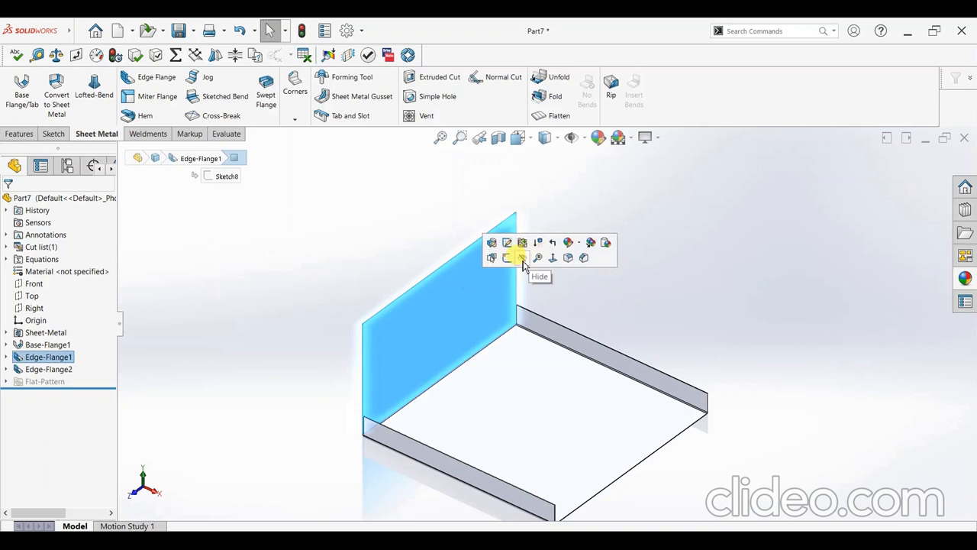
pyautogui.click(565, 259)
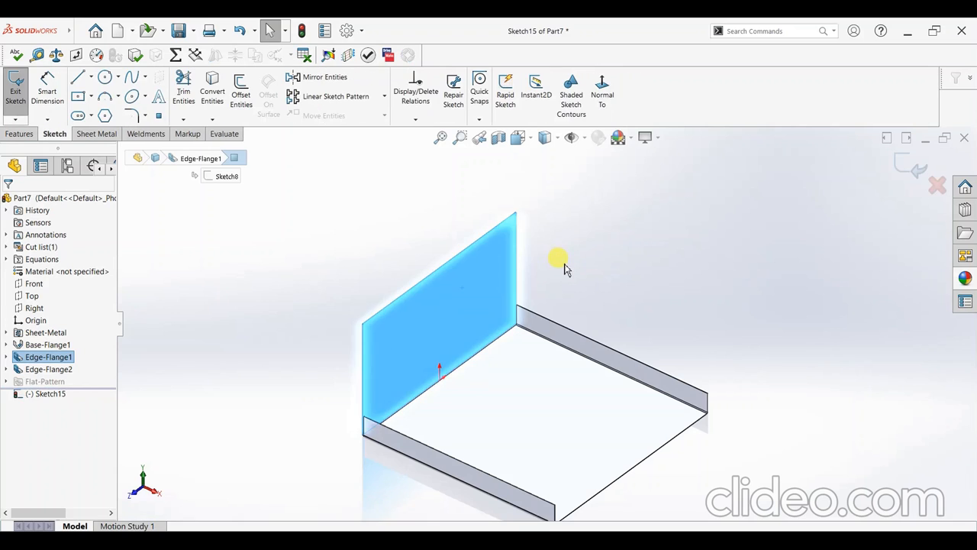
pyautogui.hotkey('ctrl', '8')
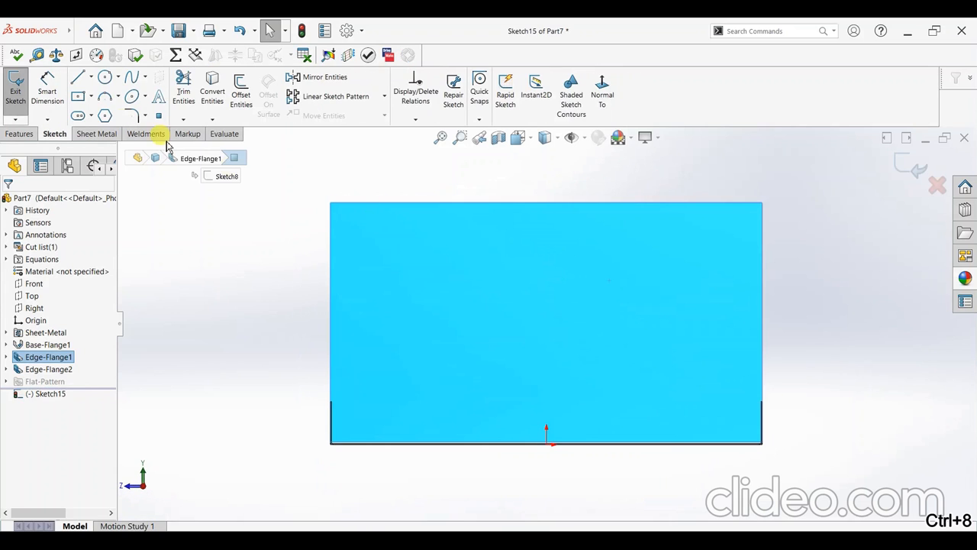
pyautogui.click(91, 97)
pyautogui.click(95, 113)
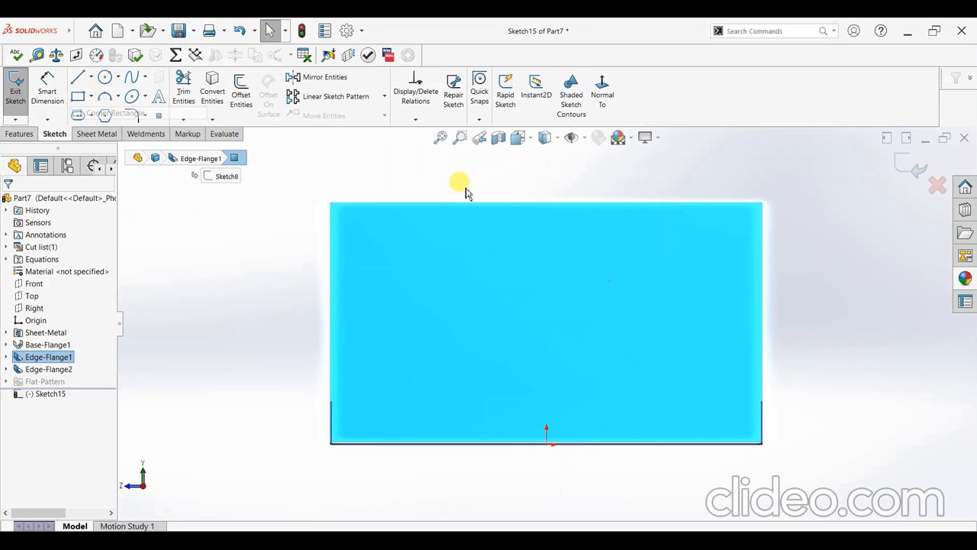
pyautogui.click(622, 203)
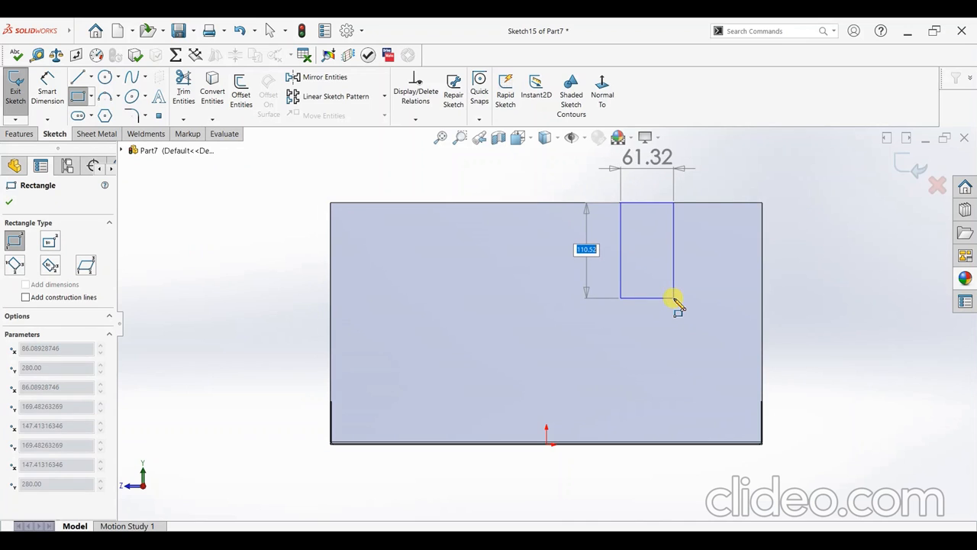
pyautogui.click(674, 298)
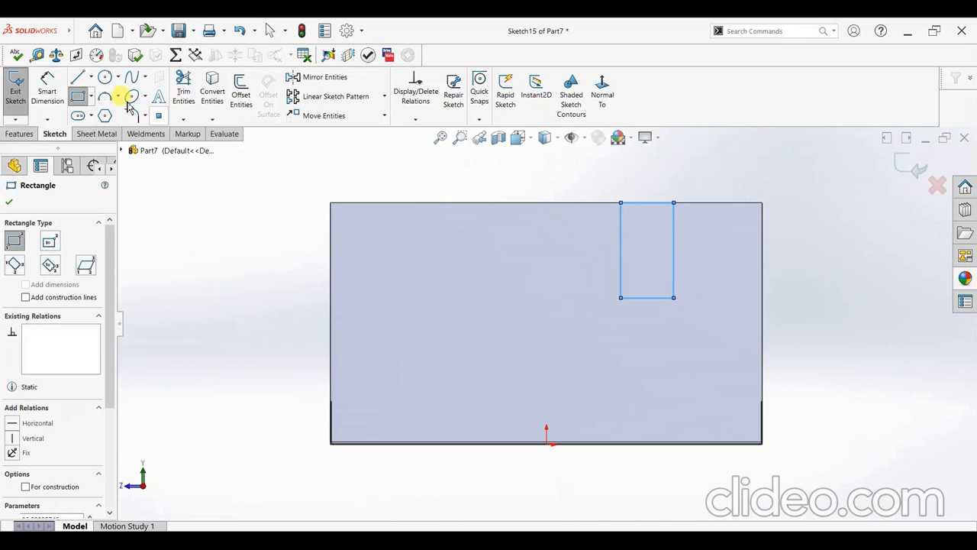
# Draw a circle about 61 mm in diameter centred on the rectangle's lower edge midpoint and reaching its lower corner.
pyautogui.click(105, 78)
pyautogui.click(647, 297)
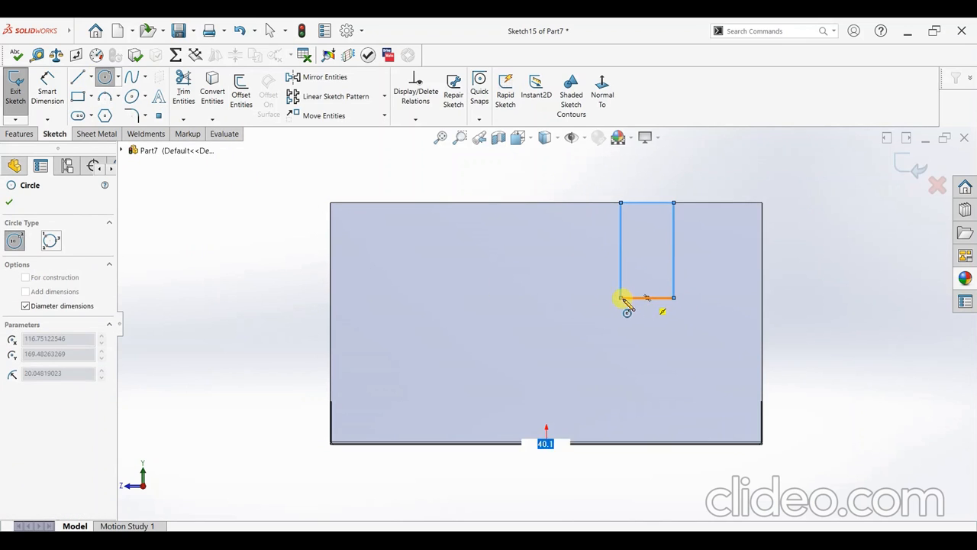
pyautogui.click(622, 299)
pyautogui.rightClick(515, 229)
pyautogui.click(524, 232)
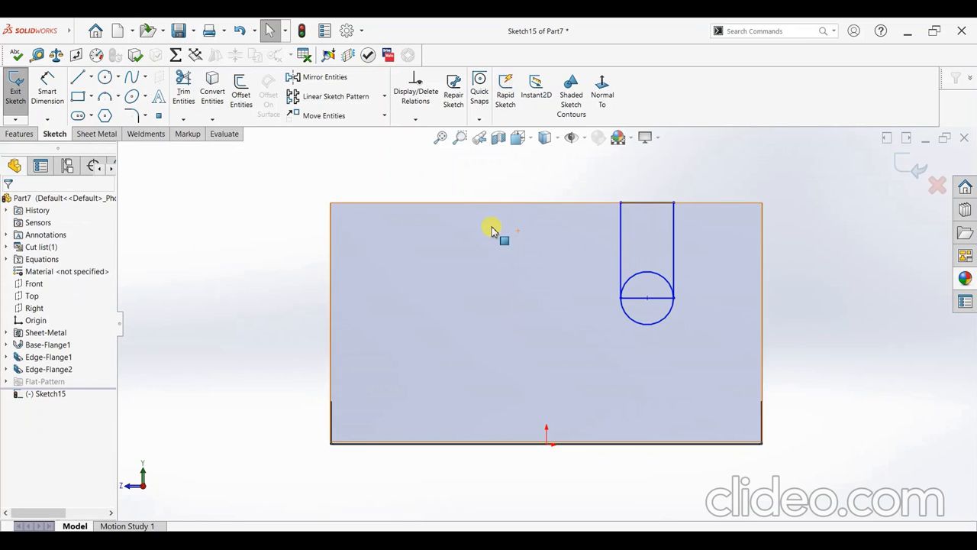
# Trim away the circle's upper half and the rectangle's lower line to leave a round-ended slot profile.
pyautogui.click(183, 86)
pyautogui.moveTo(633, 247)
pyautogui.mouseDown()
pyautogui.moveTo(633, 288)
pyautogui.moveTo(656, 299)
pyautogui.mouseUp()
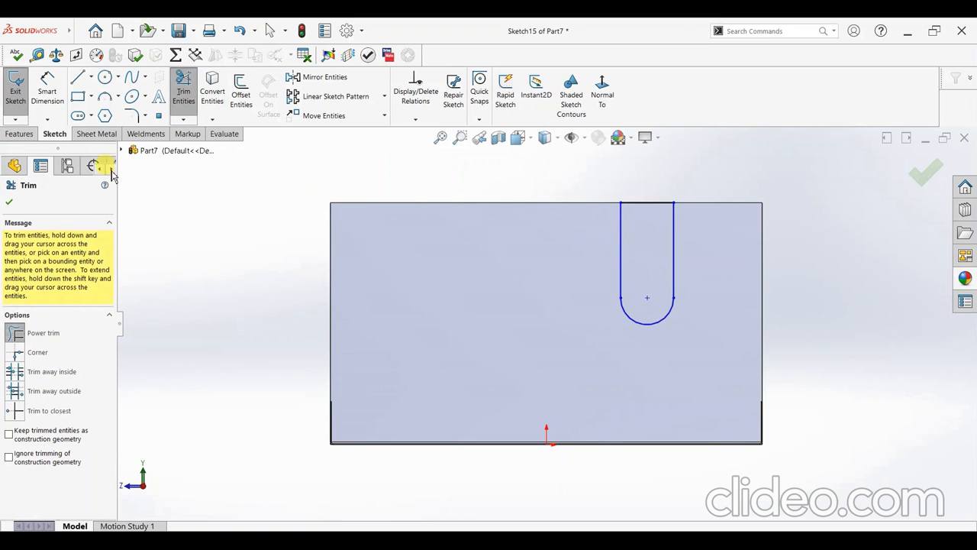
pyautogui.click(9, 202)
# Dimension the slot's upper edge at 60 mm and its rounded end at a 30 mm radius.
pyautogui.click(49, 97)
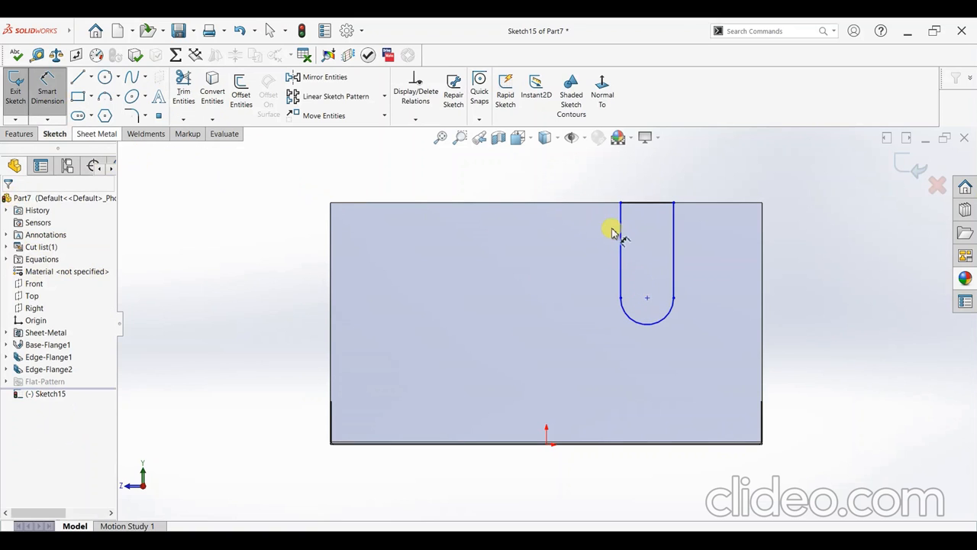
pyautogui.click(644, 174)
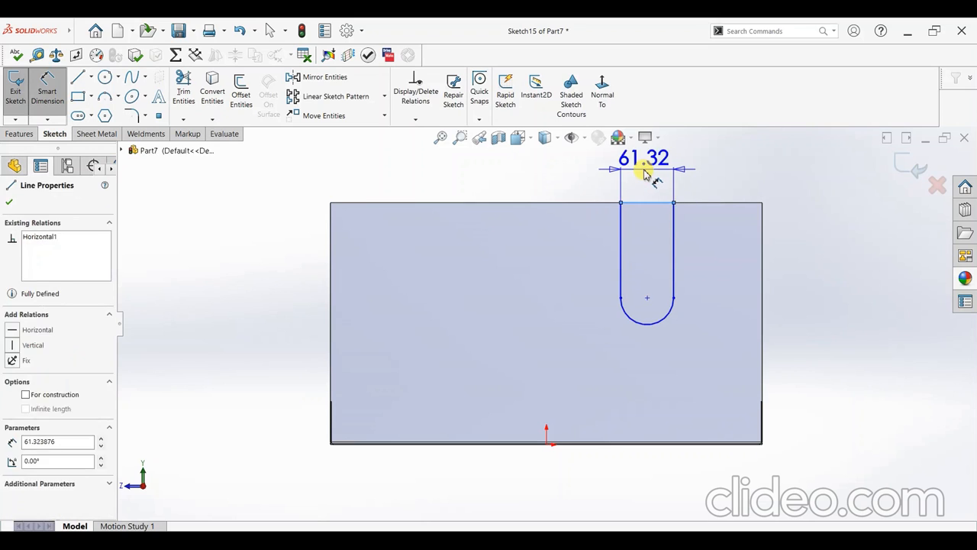
pyautogui.click(645, 174)
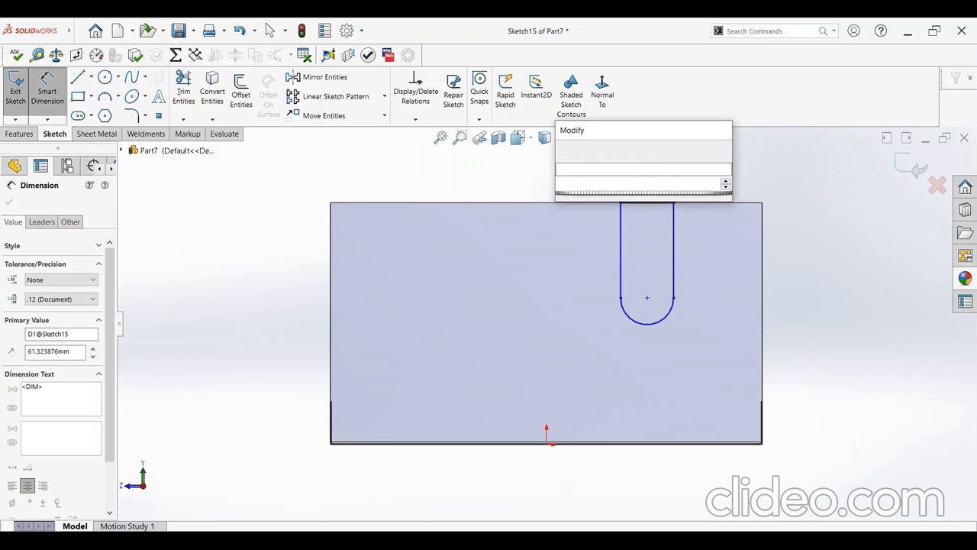
pyautogui.write('60')
pyautogui.press('Return')
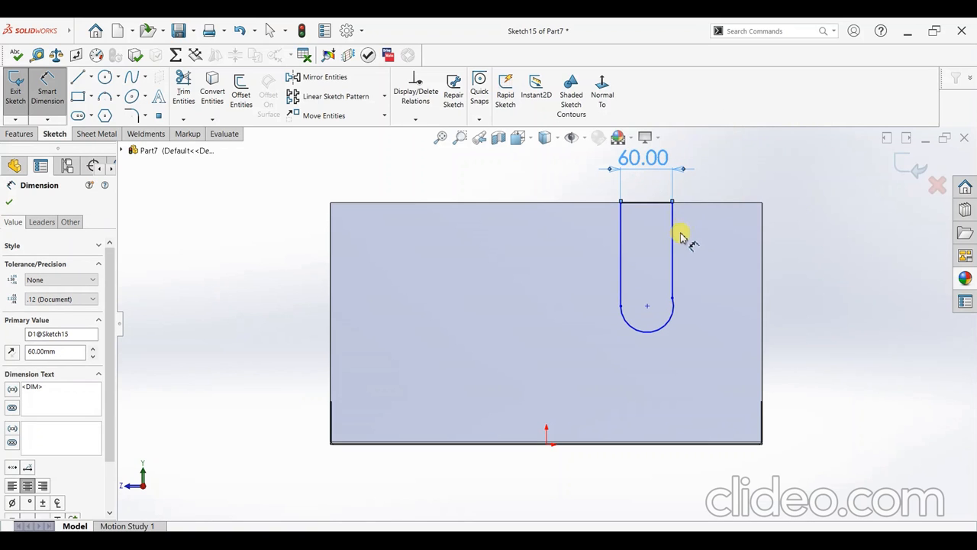
pyautogui.click(674, 322)
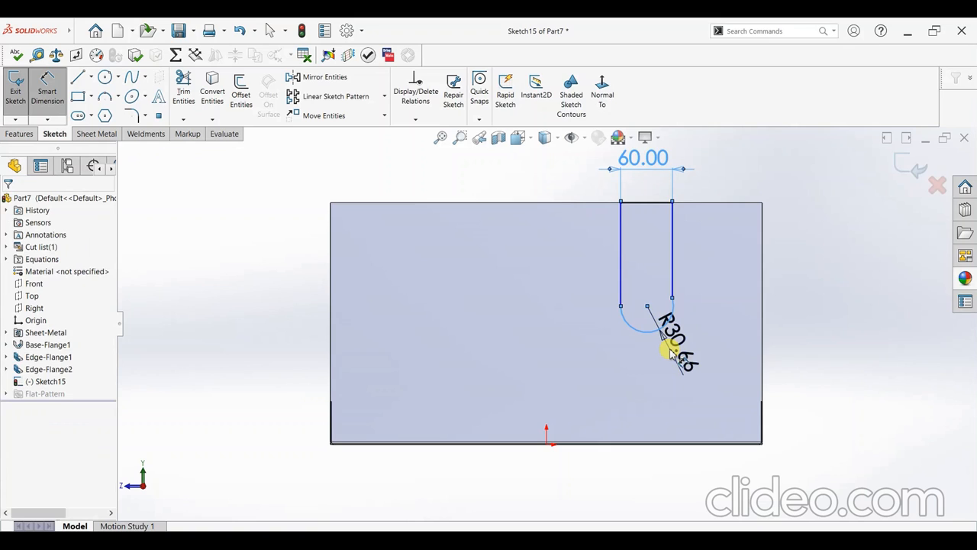
pyautogui.click(671, 349)
pyautogui.write('30')
pyautogui.press('Return')
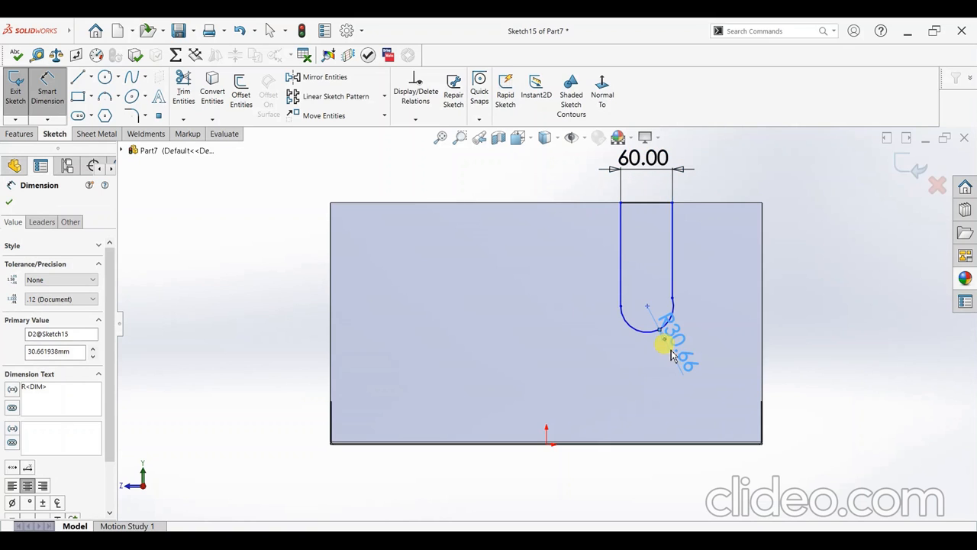
# Dimension the vertical distance from the arc centre to the slot's upper edge at 100 mm.
pyautogui.click(647, 307)
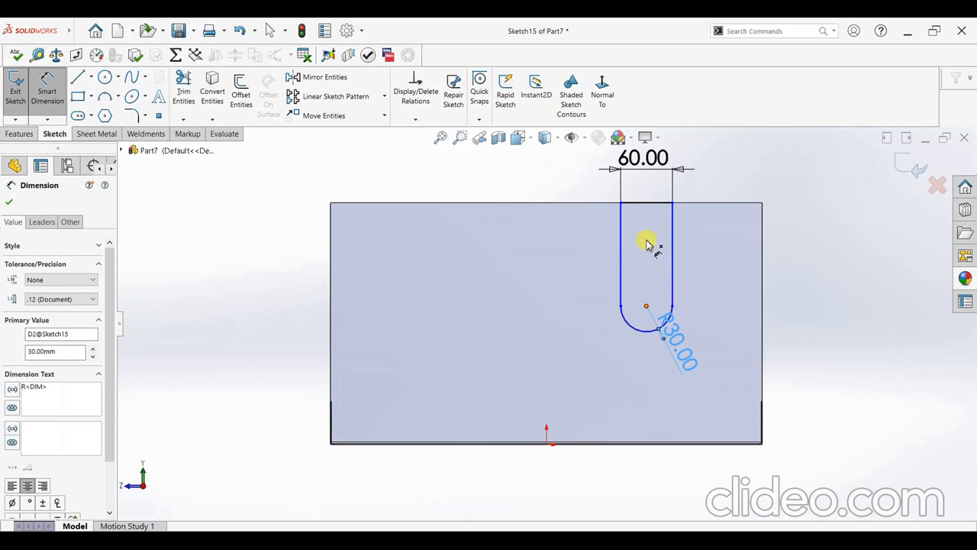
pyautogui.click(624, 203)
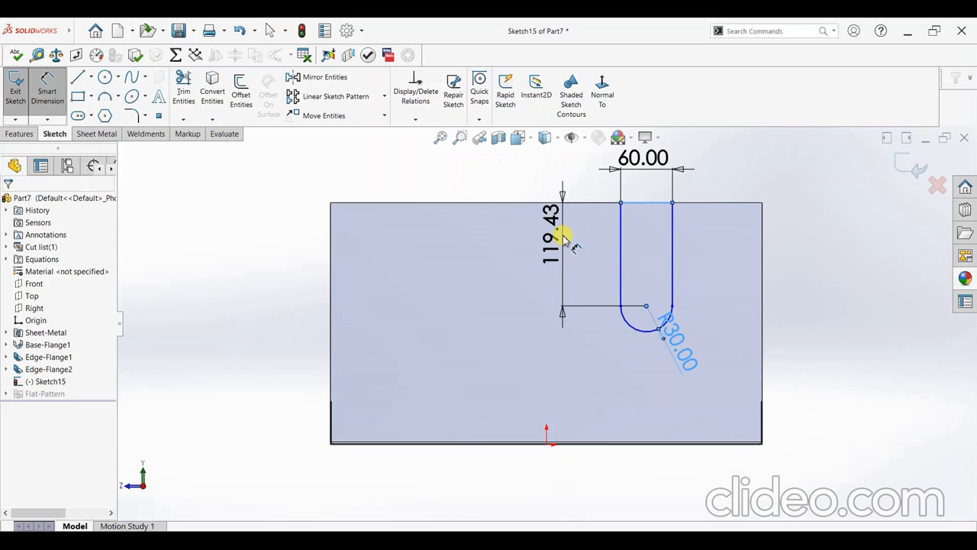
pyautogui.click(565, 239)
pyautogui.write('1')
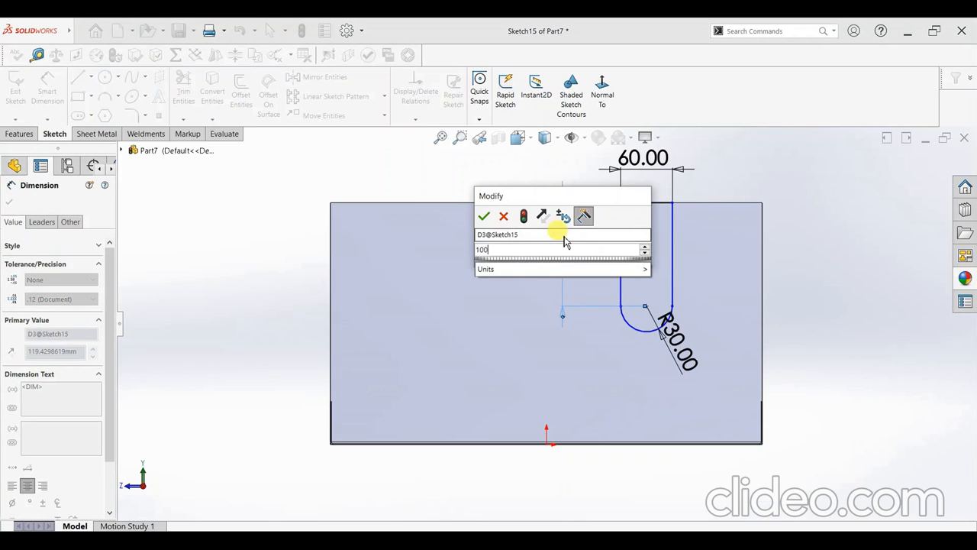
pyautogui.write('00')
pyautogui.press('Return')
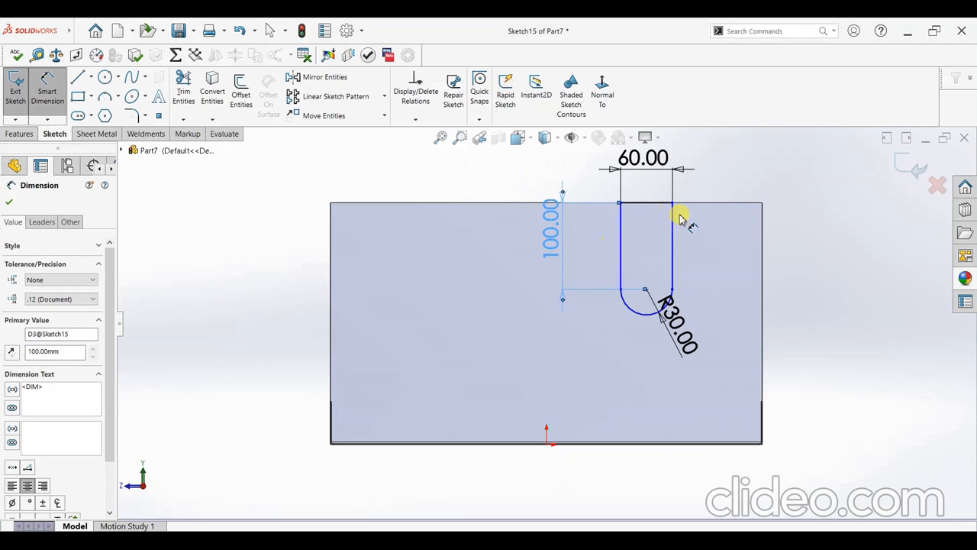
# Dimension the distance from the slot's straight side to the tall flange's nearest vertical edge at 80 mm.
pyautogui.click(671, 229)
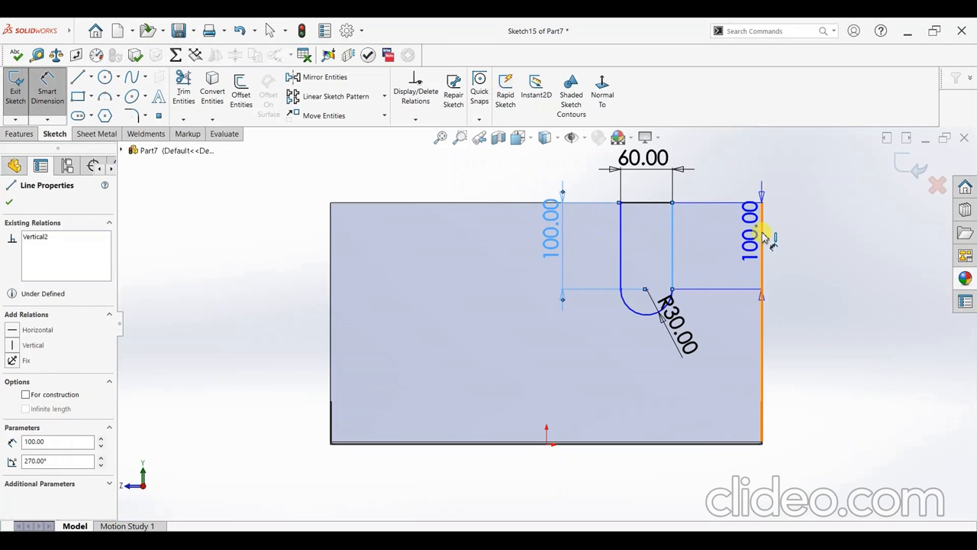
pyautogui.click(762, 237)
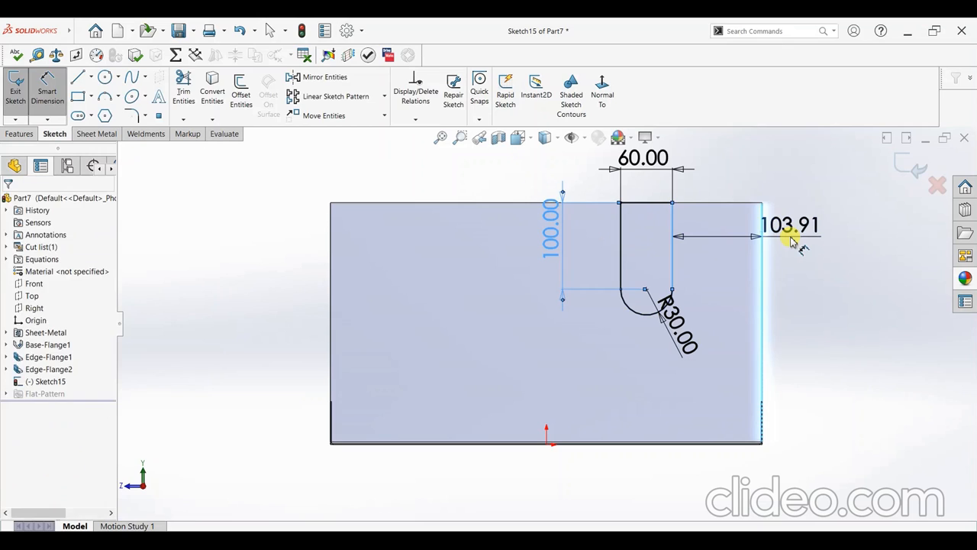
pyautogui.click(792, 241)
pyautogui.write('80')
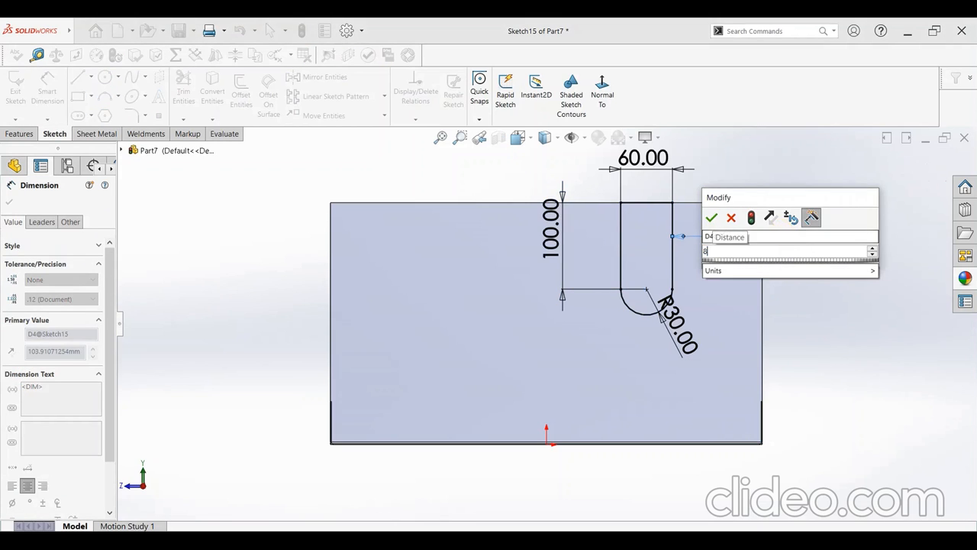
pyautogui.press('Return')
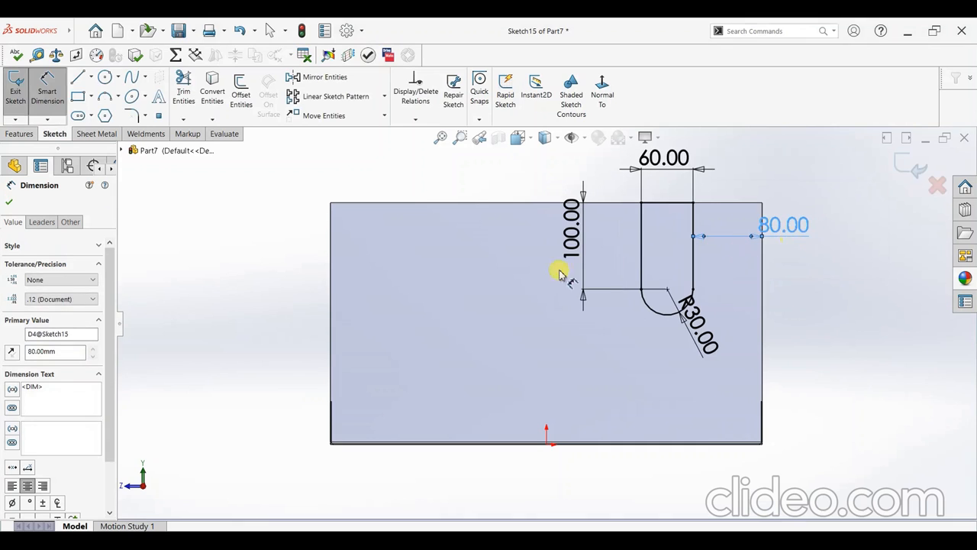
pyautogui.click(9, 202)
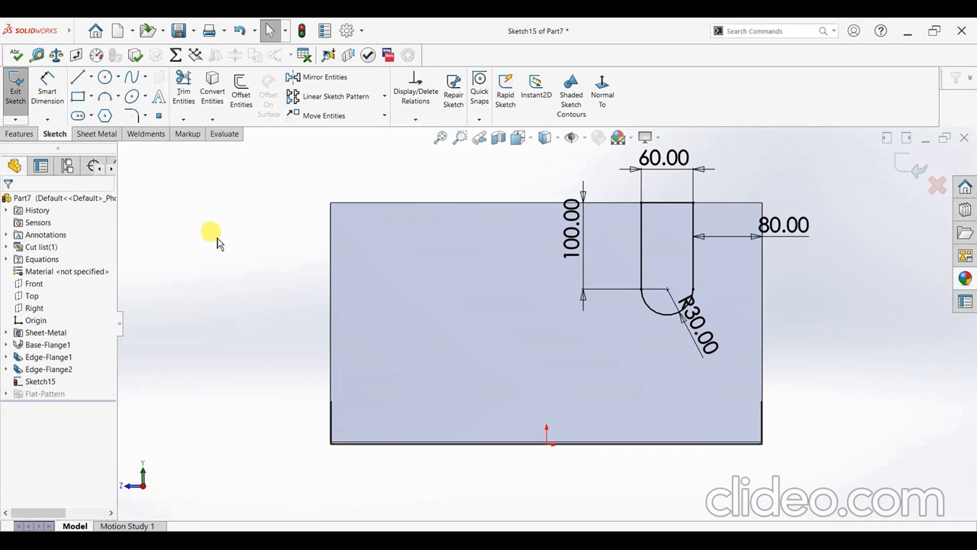
# Cut the round-ended slot profile through the tall flange with an Extruded Cut.
pyautogui.moveTo(217, 243); pyautogui.dragTo(256, 284, button='middle')
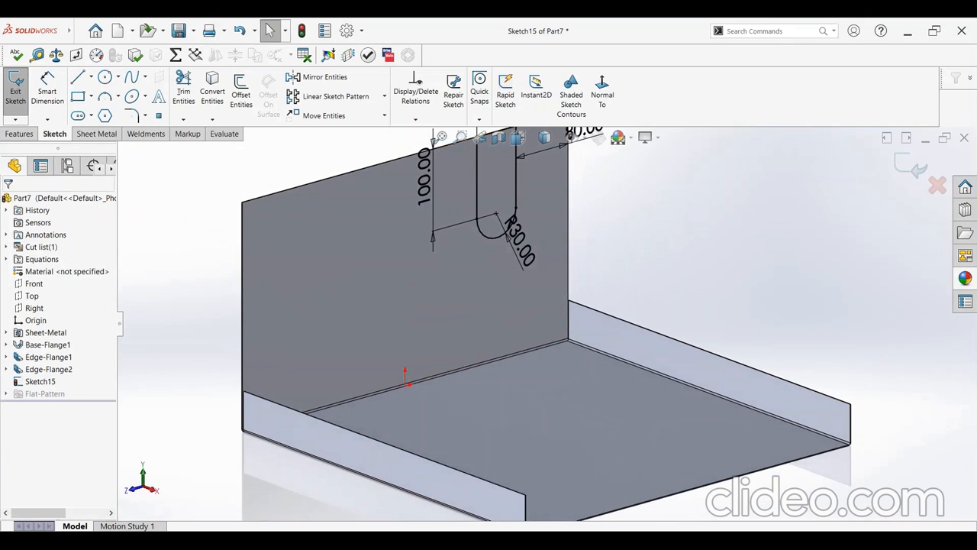
pyautogui.click(22, 134)
pyautogui.click(181, 90)
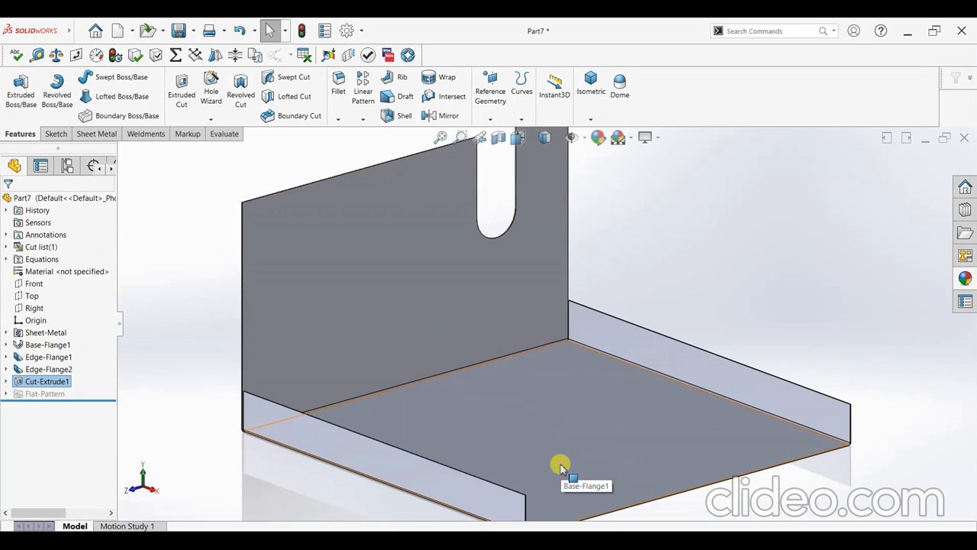
pyautogui.click(753, 268)
pyautogui.moveTo(753, 268); pyautogui.dragTo(594, 216, button='middle')
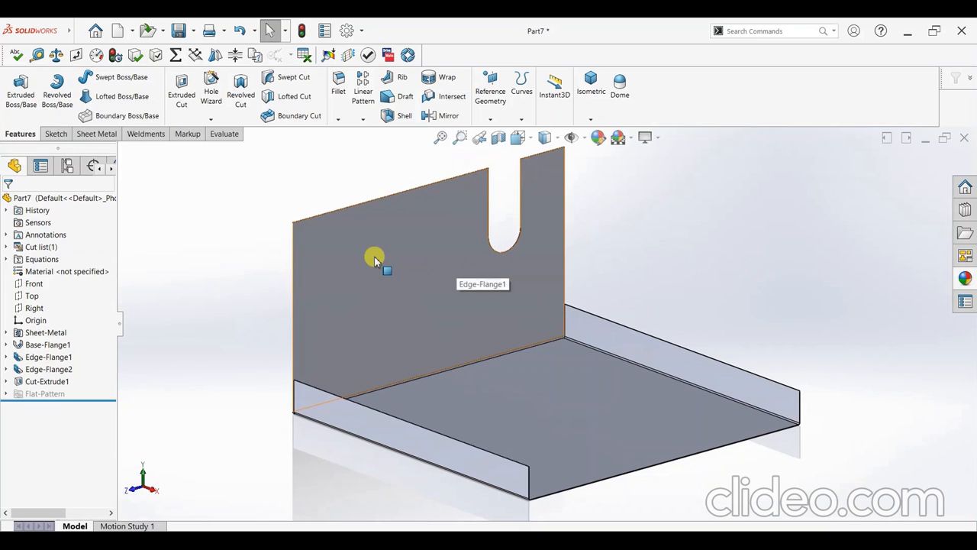
pyautogui.scroll(-2, 397, 252)
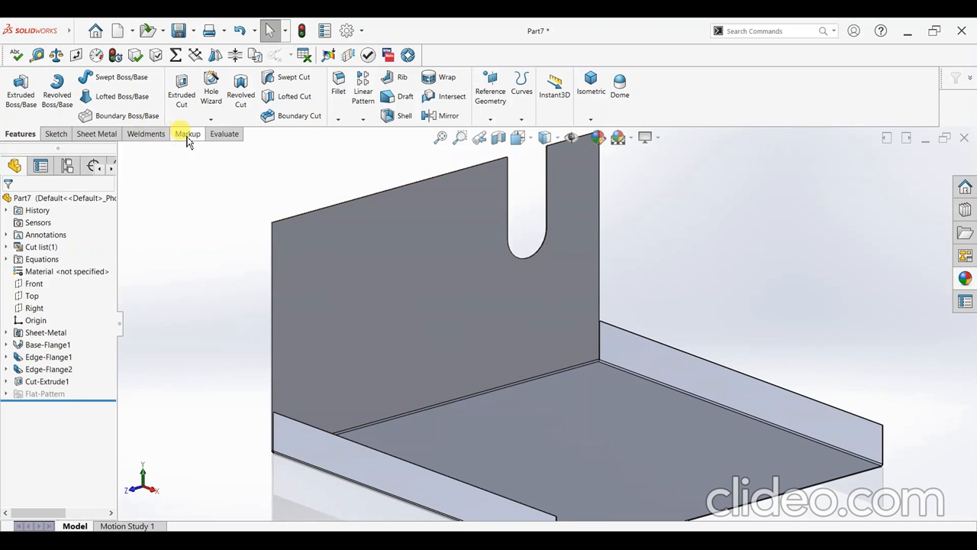
pyautogui.click(93, 134)
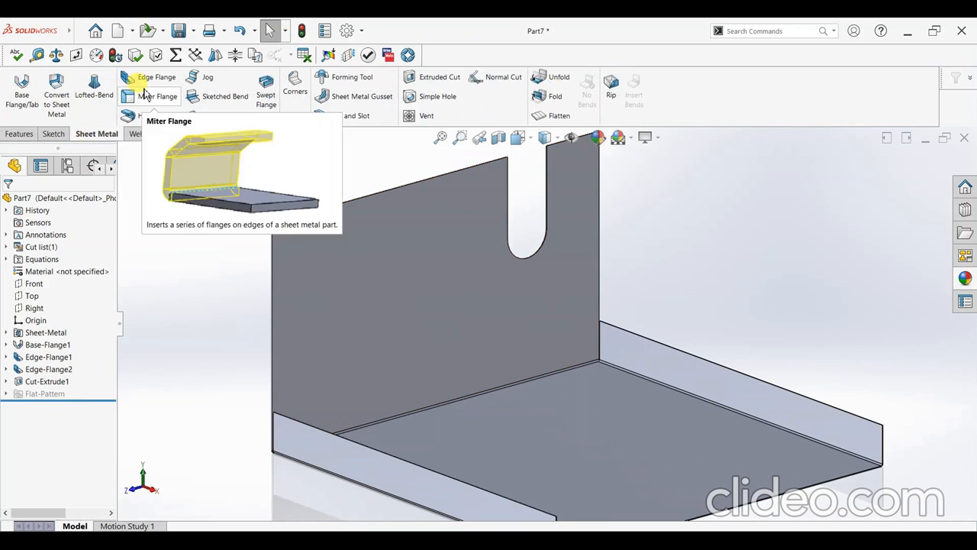
pyautogui.scroll(-3, 489, 179)
pyautogui.click(485, 179)
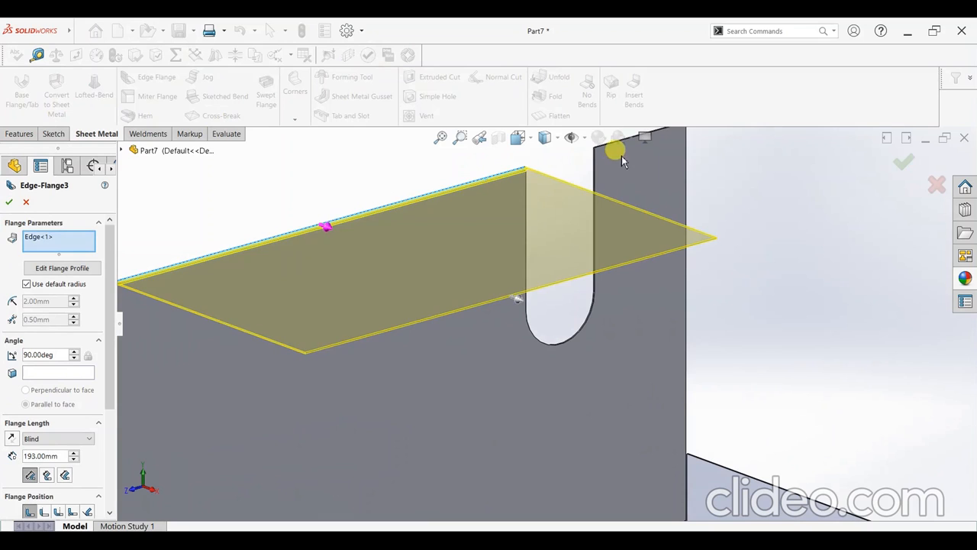
pyautogui.scroll(2, 617, 197)
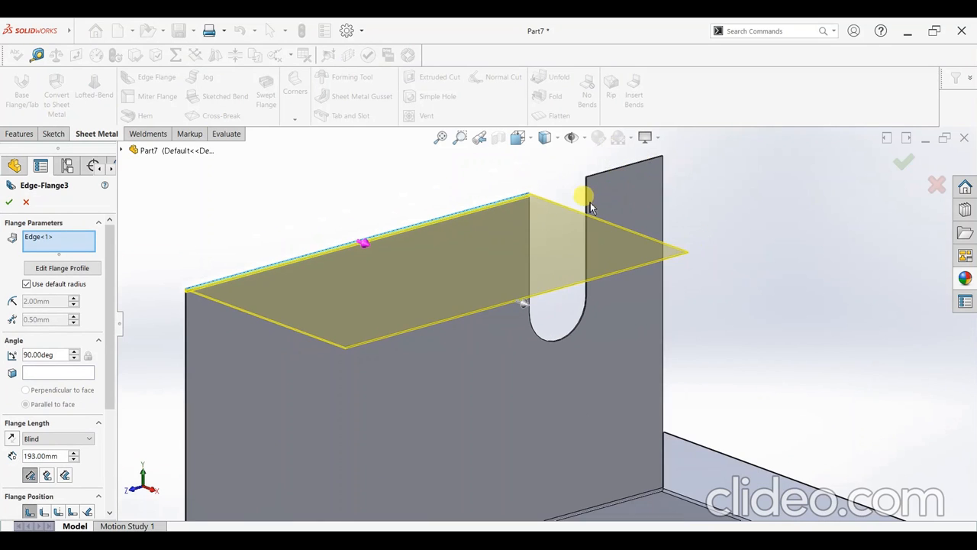
pyautogui.scroll(-3, 591, 200)
pyautogui.click(643, 167)
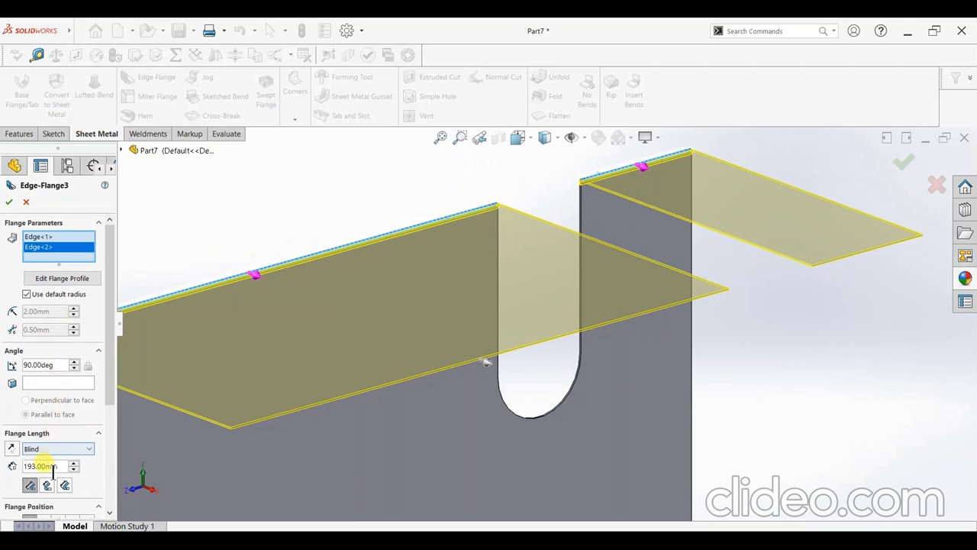
pyautogui.write('30')
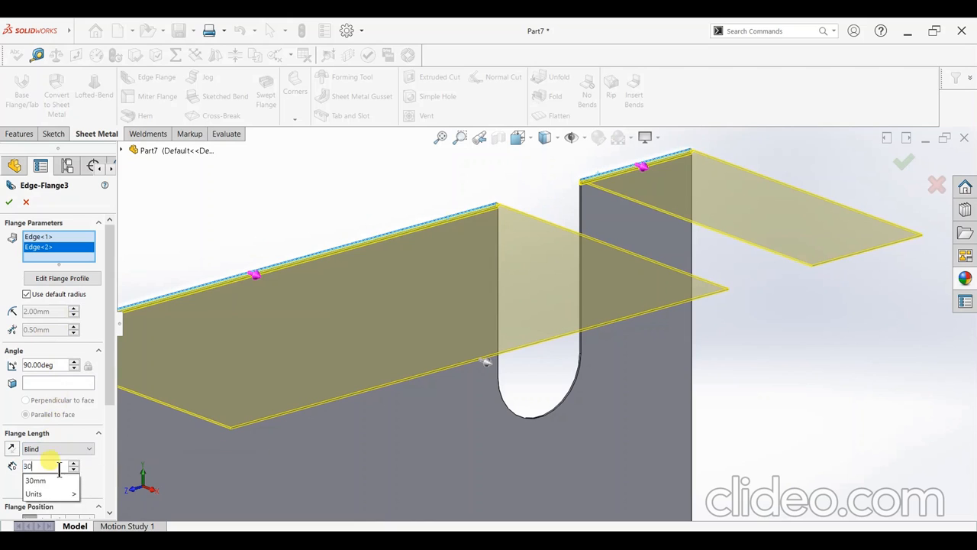
pyautogui.press('Return')
pyautogui.scroll(4, 425, 379)
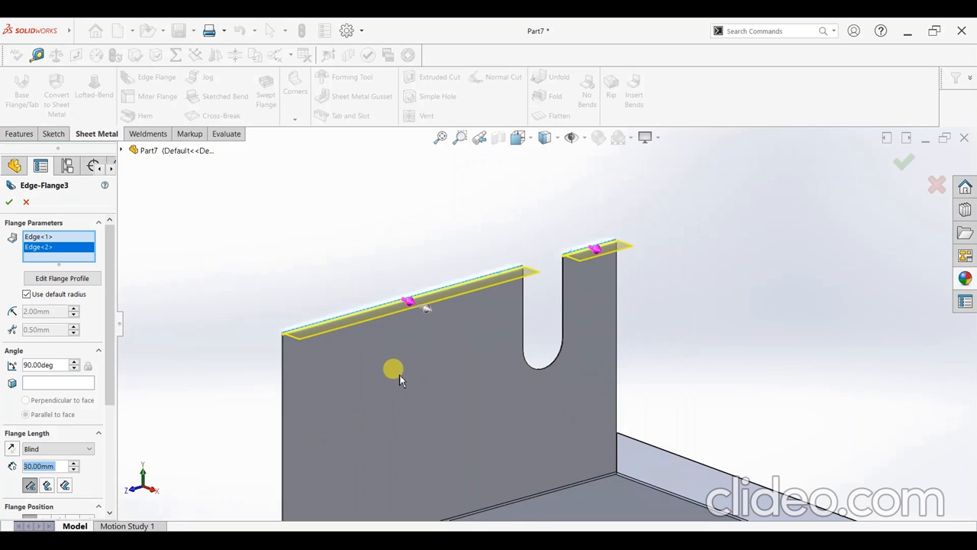
pyautogui.scroll(2, 393, 377)
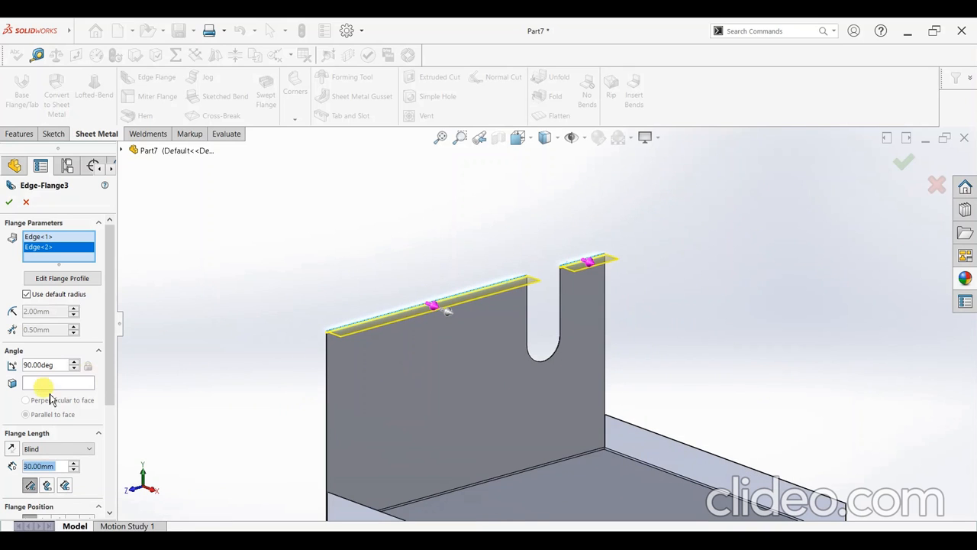
pyautogui.scroll(1, 58, 468)
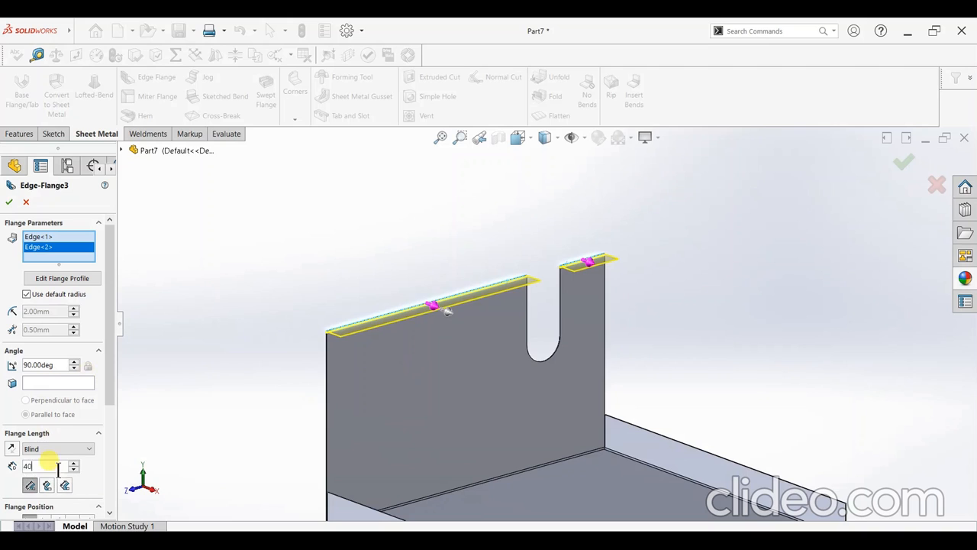
pyautogui.click(65, 279)
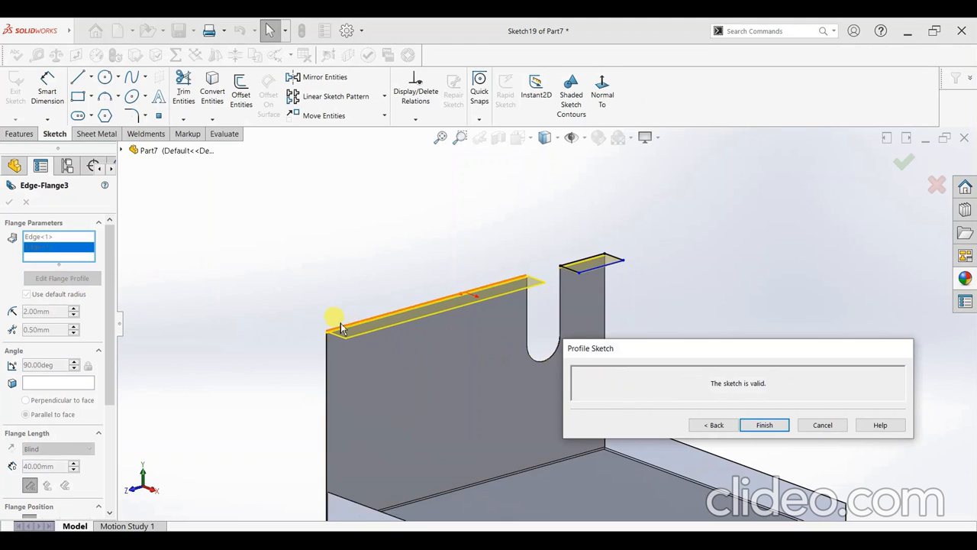
pyautogui.scroll(-5, 341, 328)
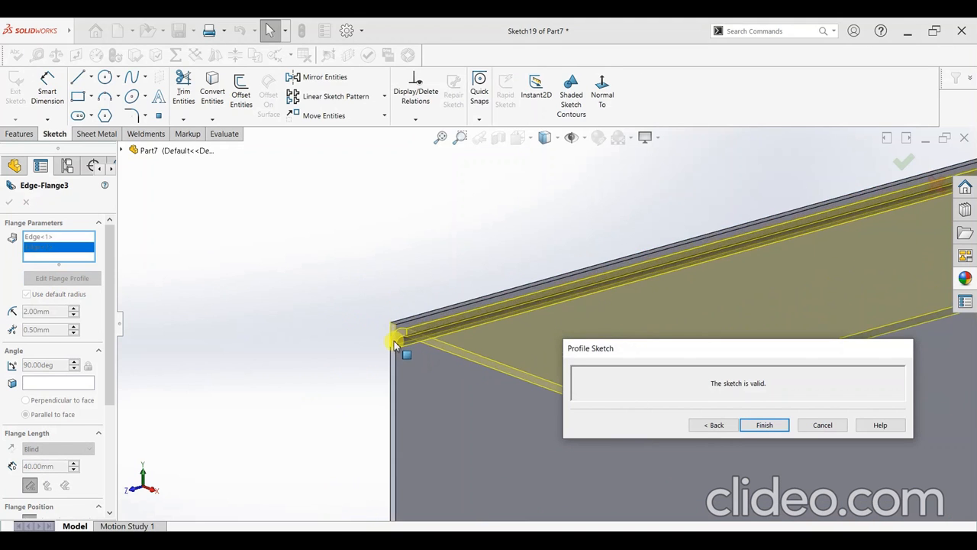
pyautogui.scroll(5, 451, 348)
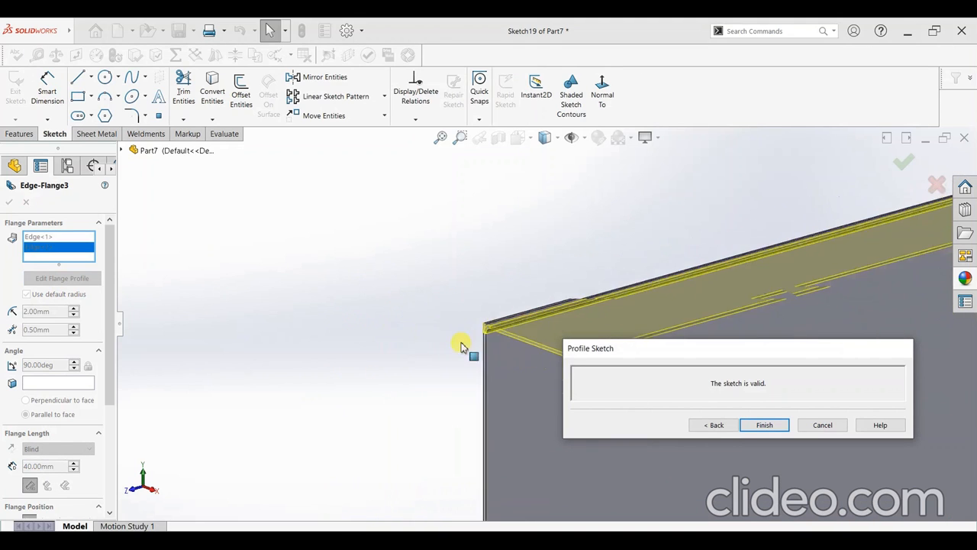
pyautogui.moveTo(526, 348)
pyautogui.mouseDown(button='middle')
pyautogui.moveTo(617, 329)
pyautogui.moveTo(611, 344)
pyautogui.moveTo(547, 346)
pyautogui.moveTo(552, 313)
pyautogui.mouseUp(button='middle')
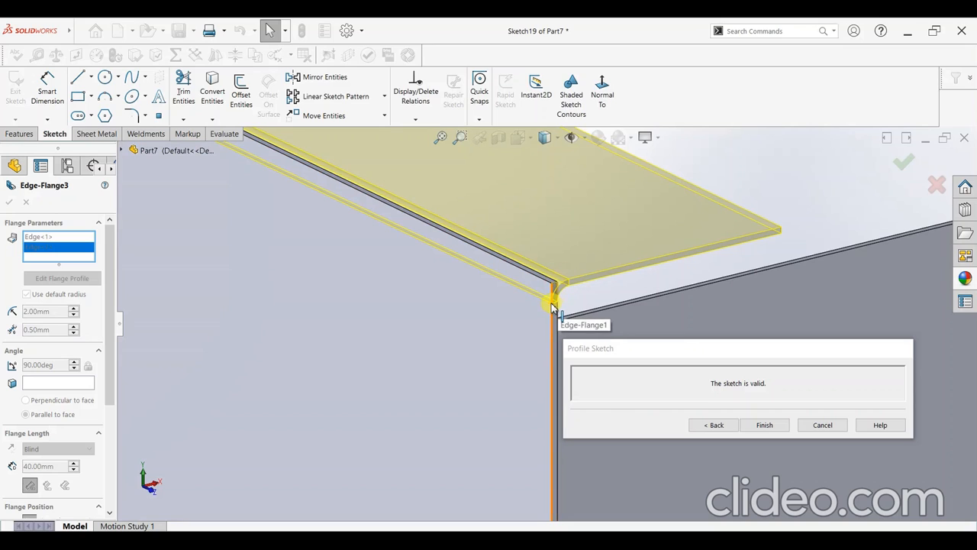
pyautogui.press('Escape')
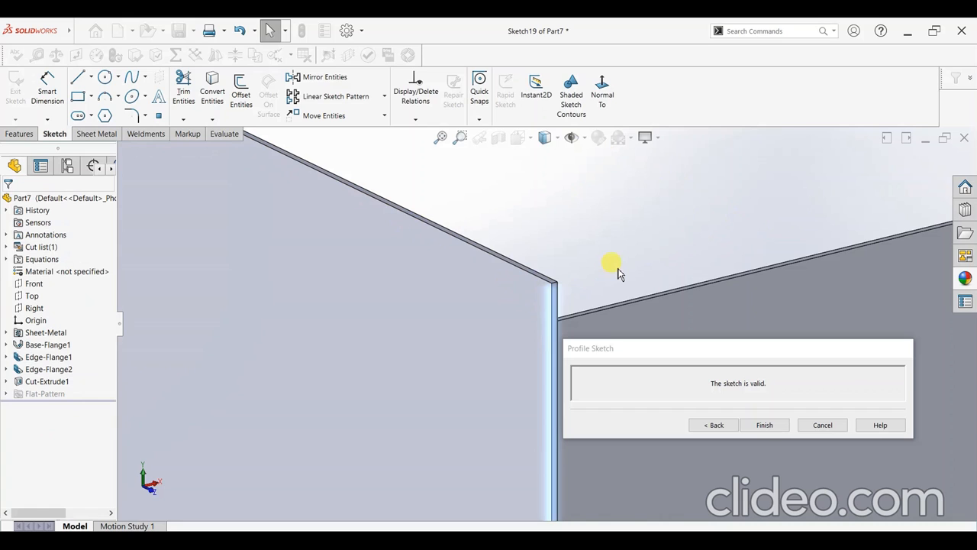
pyautogui.scroll(5, 467, 258)
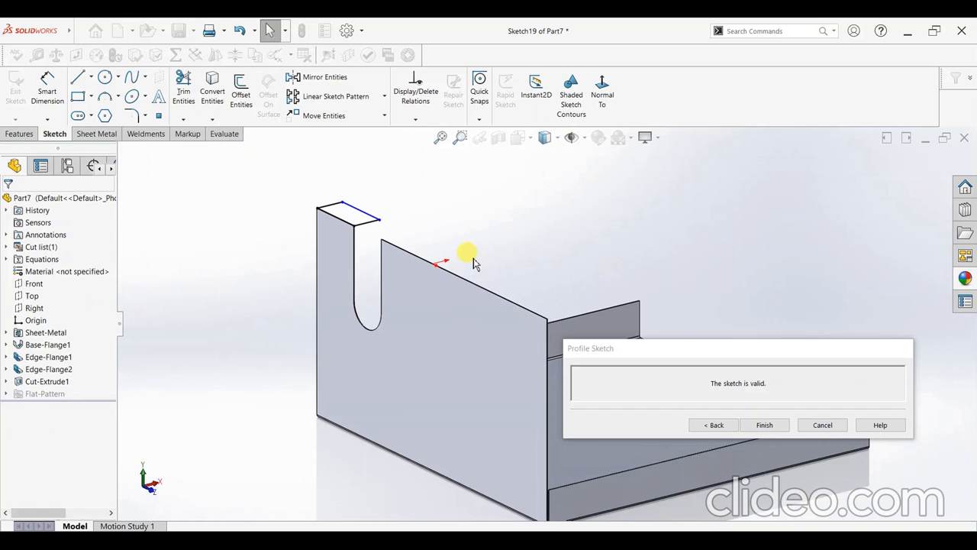
pyautogui.click(824, 424)
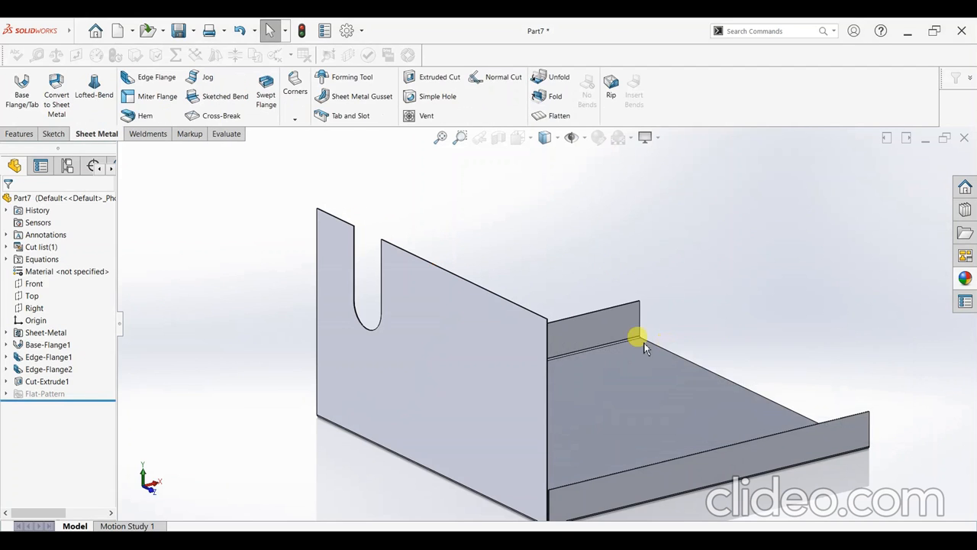
# Start an edge flange about 41 mm long at 90 degrees on the tall flange's longer upper edge beside the slot.
pyautogui.moveTo(660, 320); pyautogui.dragTo(567, 324, button='middle')
pyautogui.scroll(3, 556, 323)
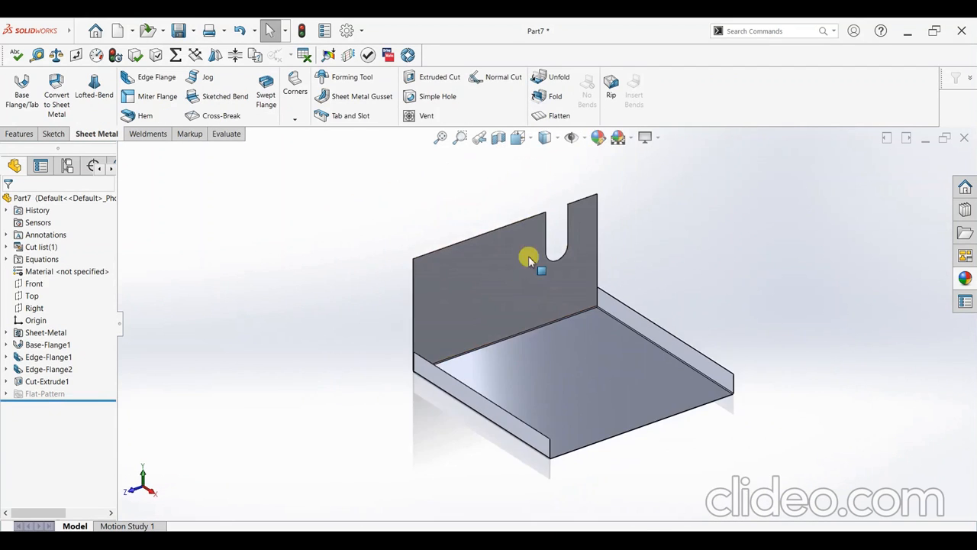
pyautogui.scroll(-2, 610, 235)
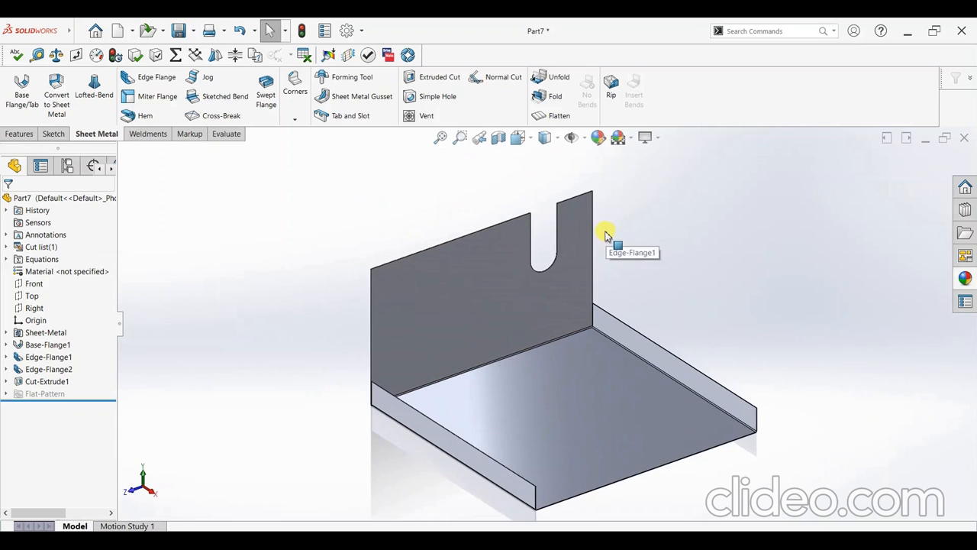
pyautogui.click(140, 83)
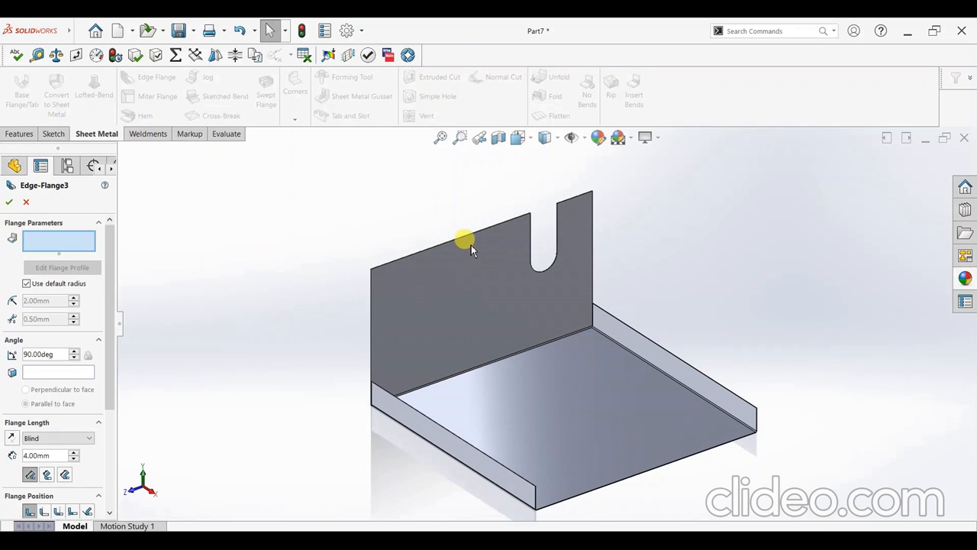
pyautogui.scroll(-3, 462, 255)
pyautogui.click(374, 276)
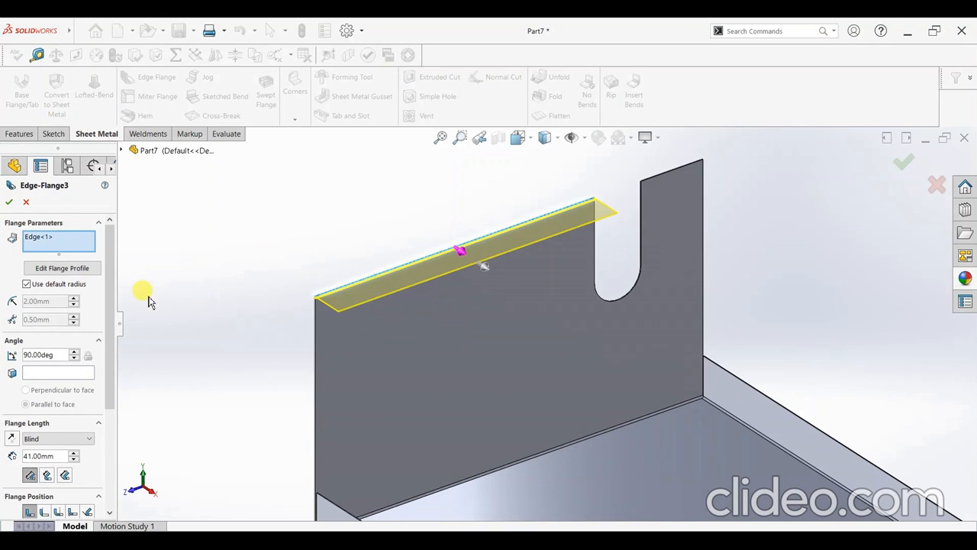
# Edit the new flange's profile, moving its outer end inward to about 123 mm from the tall flange's corner.
pyautogui.click(64, 267)
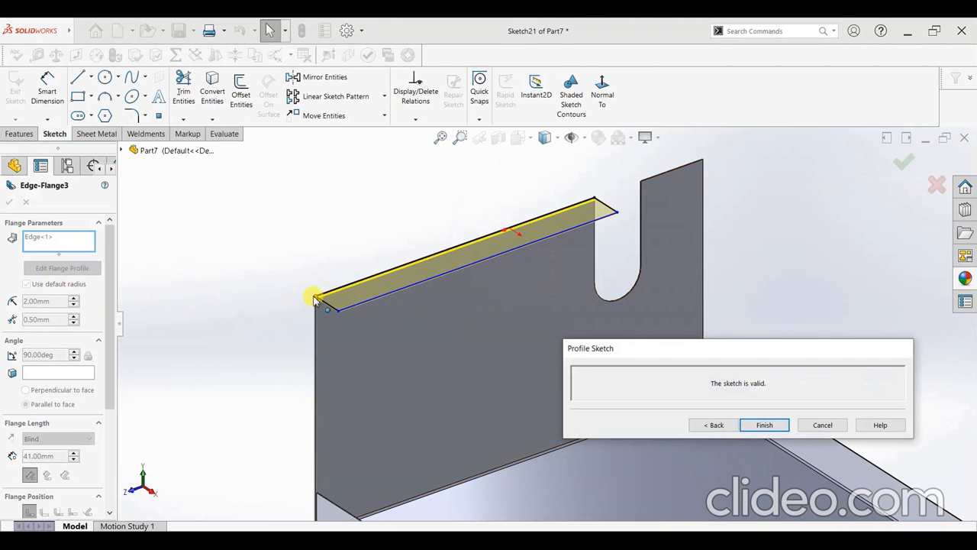
pyautogui.moveTo(368, 286); pyautogui.dragTo(413, 265)
pyautogui.click(9, 201)
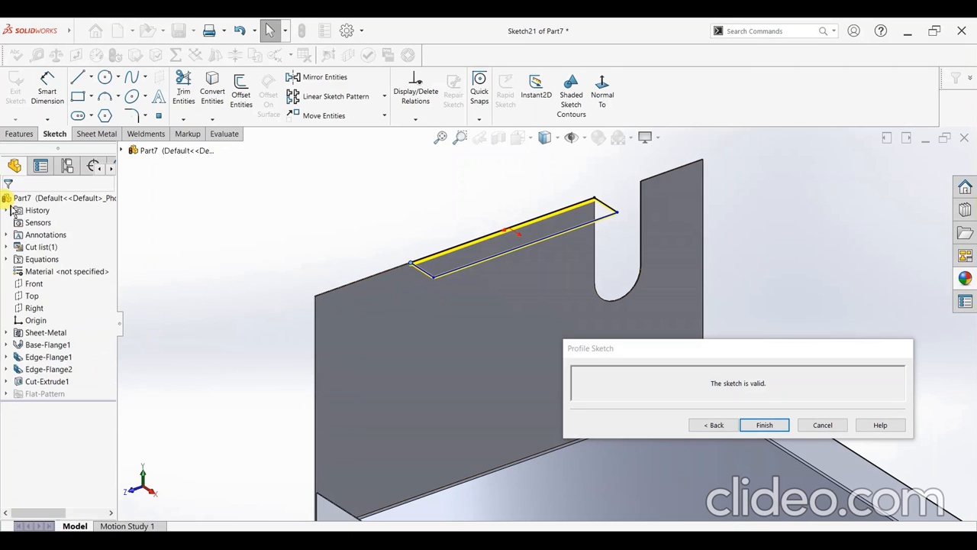
# Dimension the gap between the tall flange's outer upper corner and the new flange profile's end at 50 mm.
pyautogui.click(46, 88)
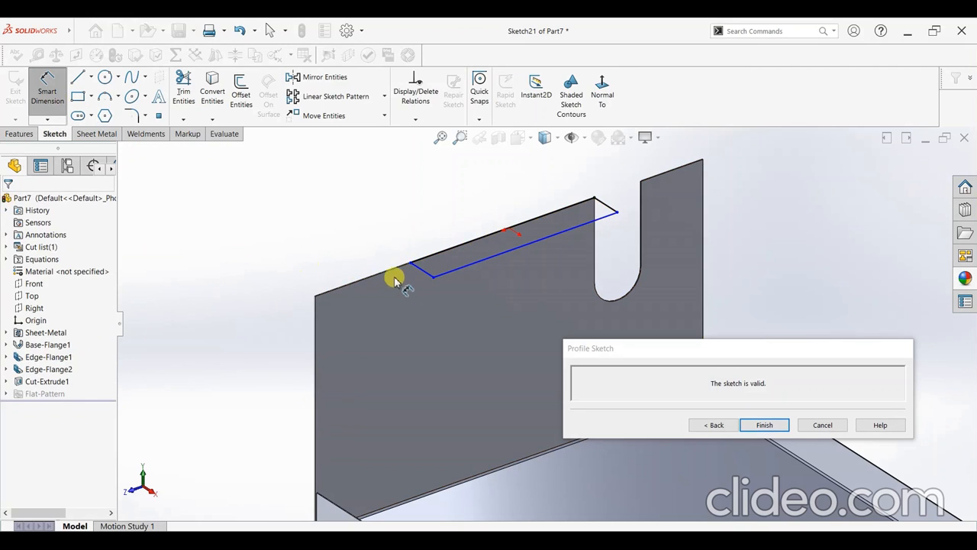
pyautogui.click(318, 296)
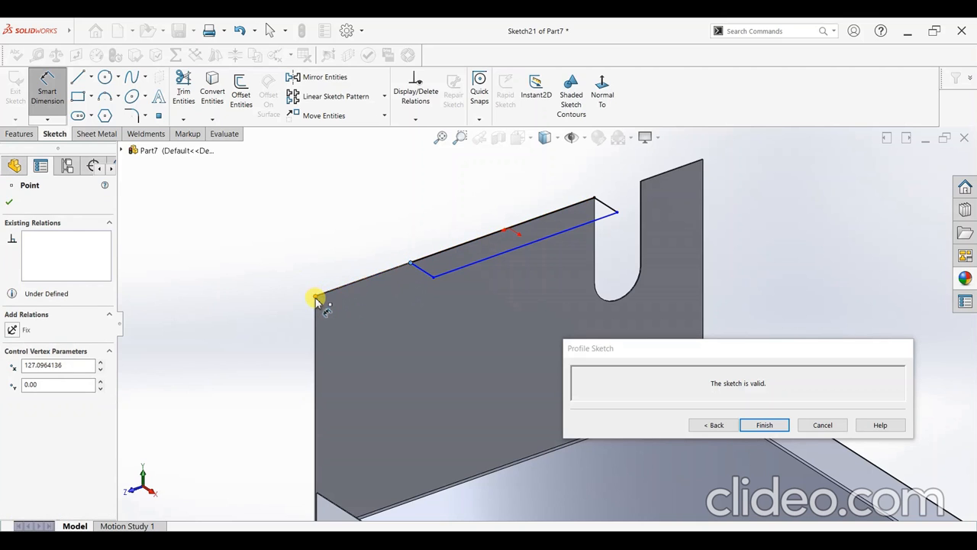
pyautogui.click(316, 296)
pyautogui.click(345, 258)
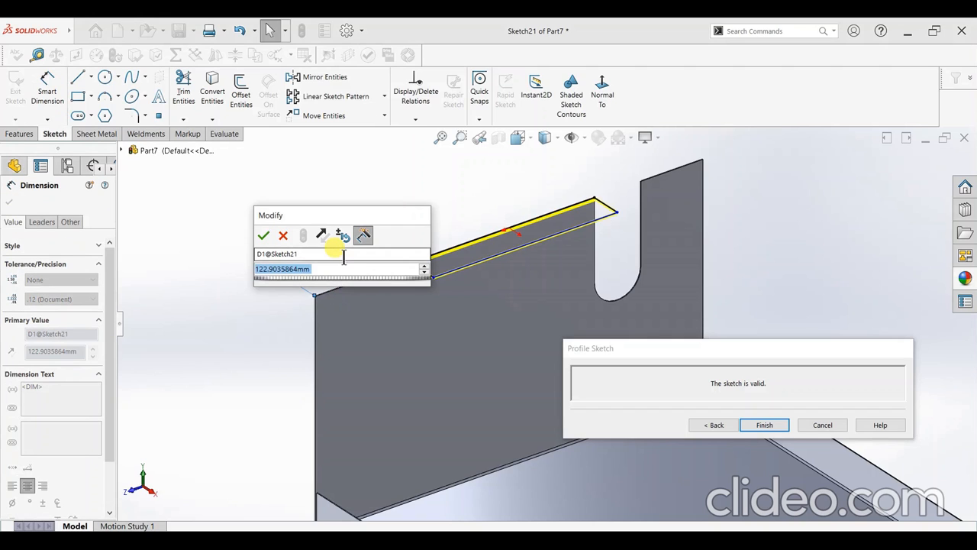
pyautogui.write('50')
pyautogui.press('Return')
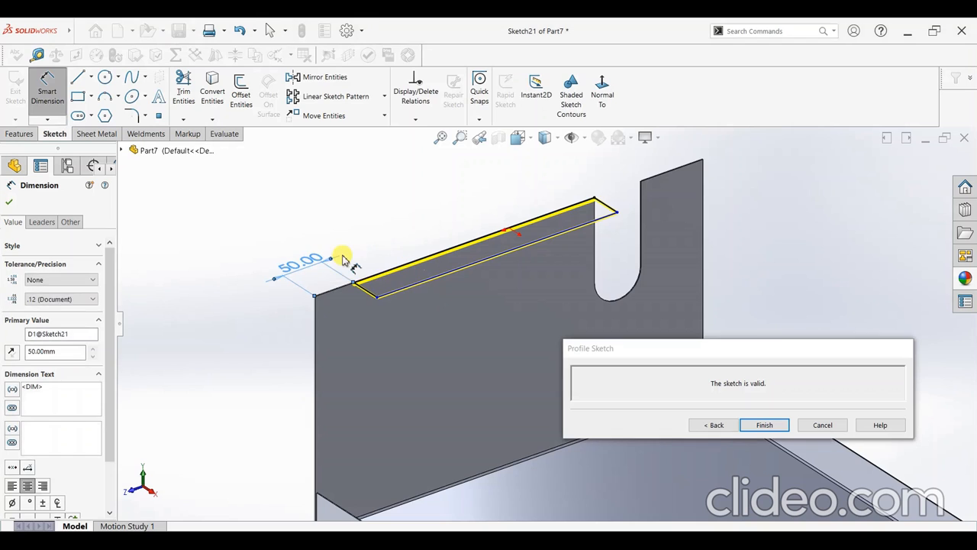
pyautogui.click(9, 201)
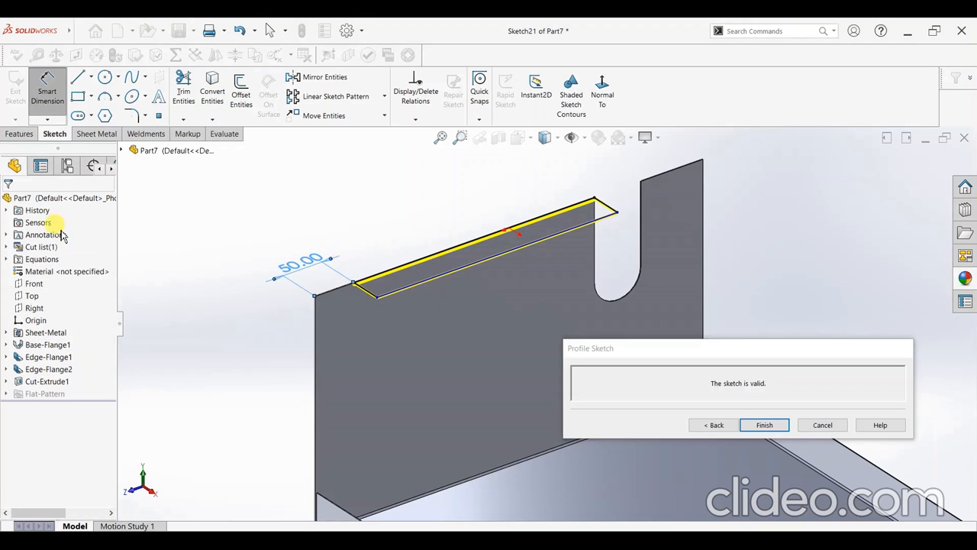
# Finish the inset flange profile and set the long upper flange's length to 40 mm.
pyautogui.click(760, 425)
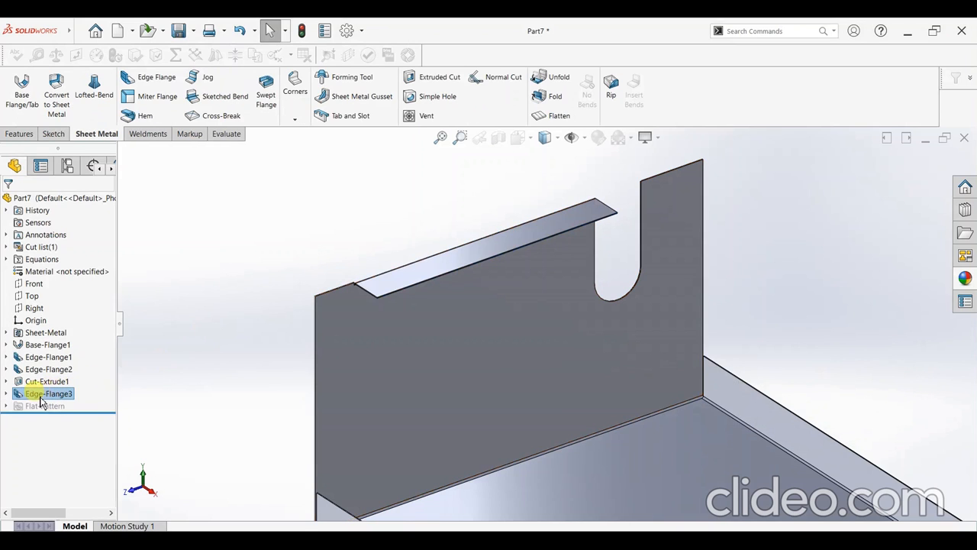
pyautogui.rightClick(42, 402)
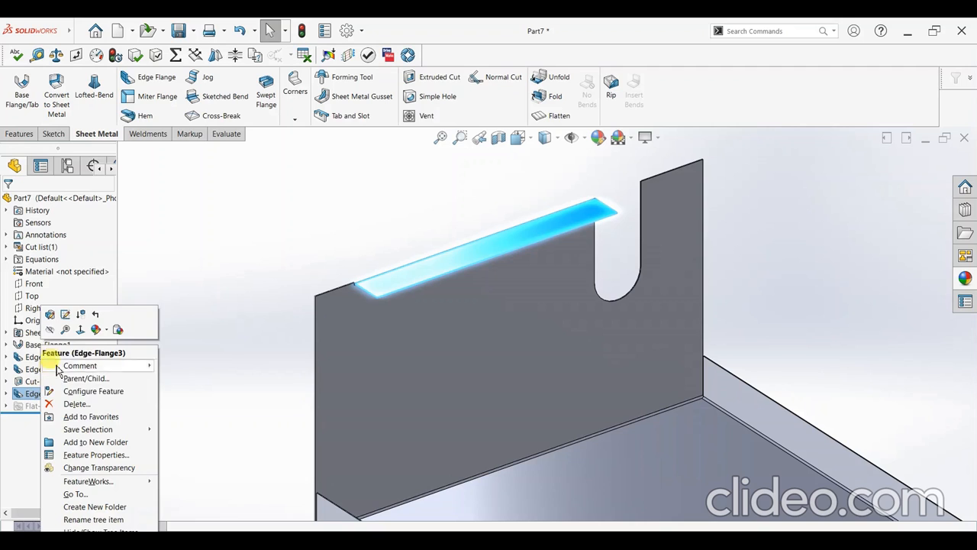
pyautogui.click(44, 313)
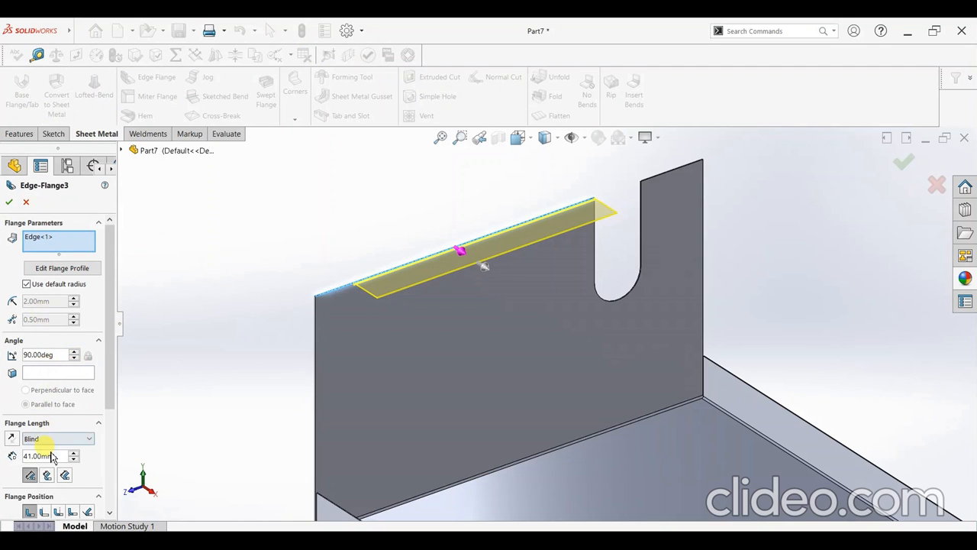
pyautogui.write('40')
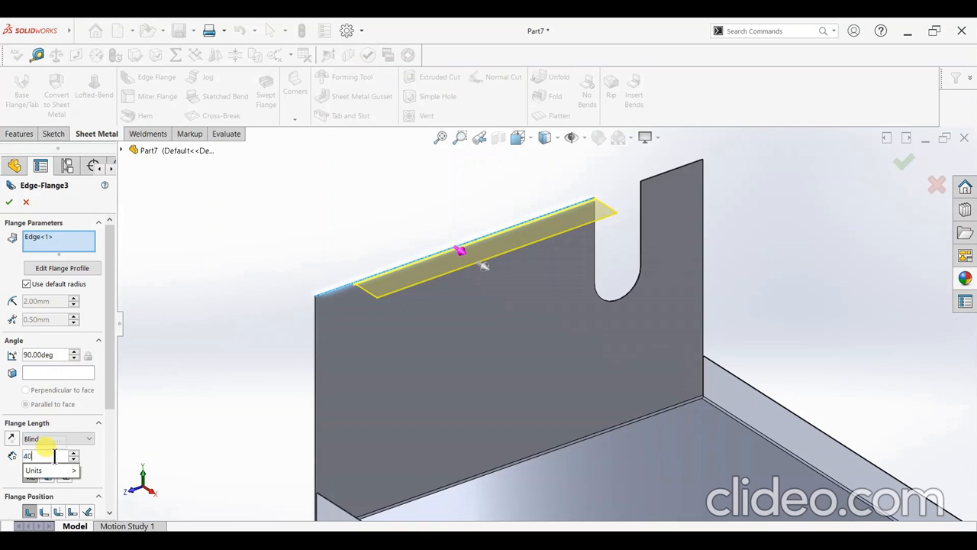
pyautogui.press('Return')
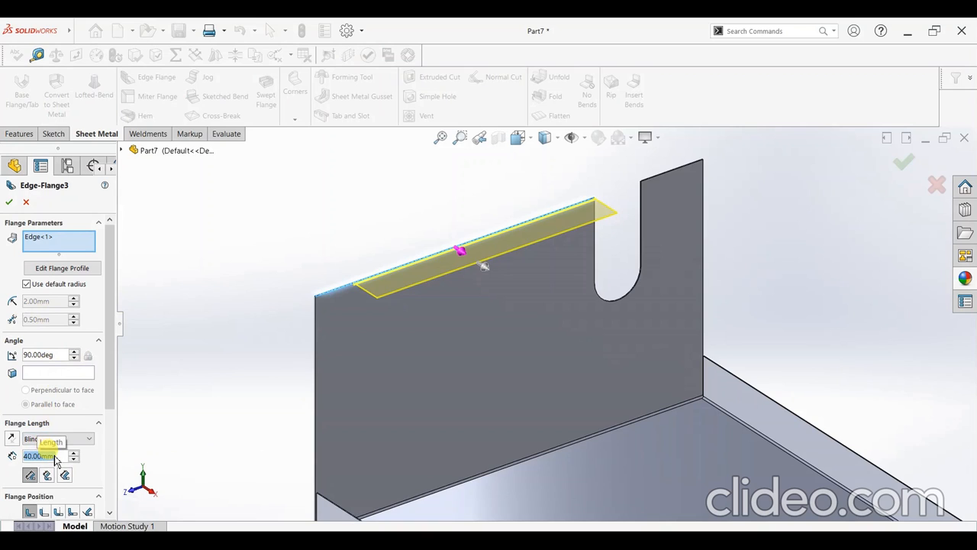
pyautogui.click(11, 203)
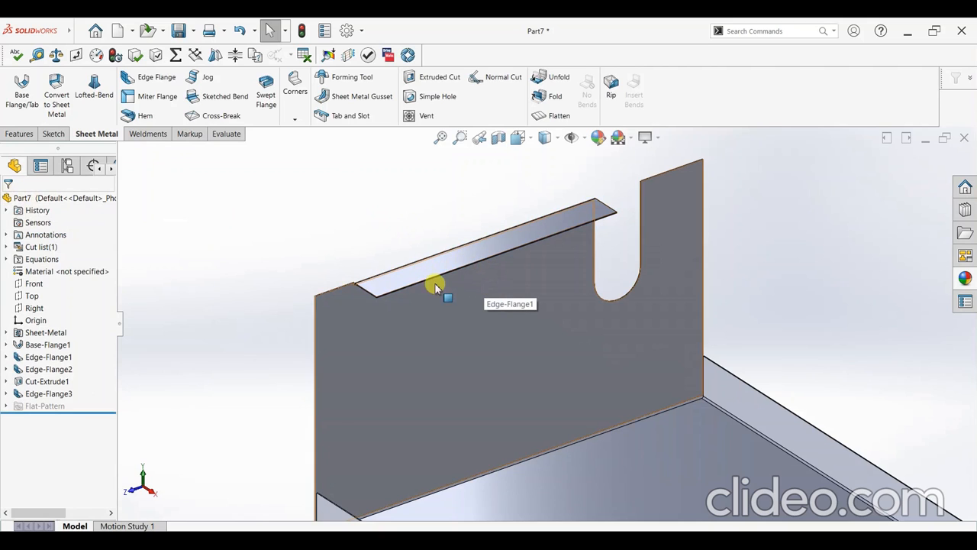
# Round the long upper flange's free corner at the inset end, away from the slot, with a 20 mm fillet.
pyautogui.scroll(-4, 414, 295)
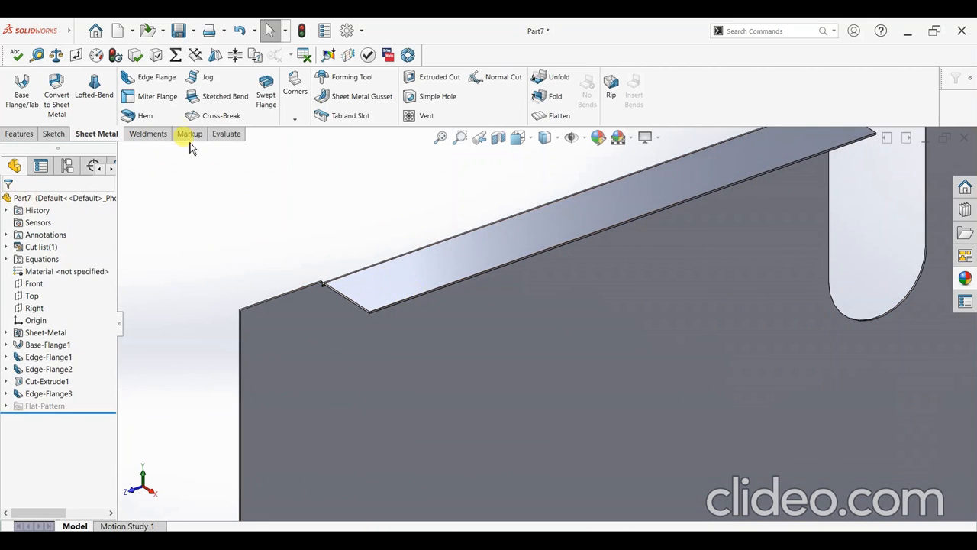
pyautogui.click(19, 134)
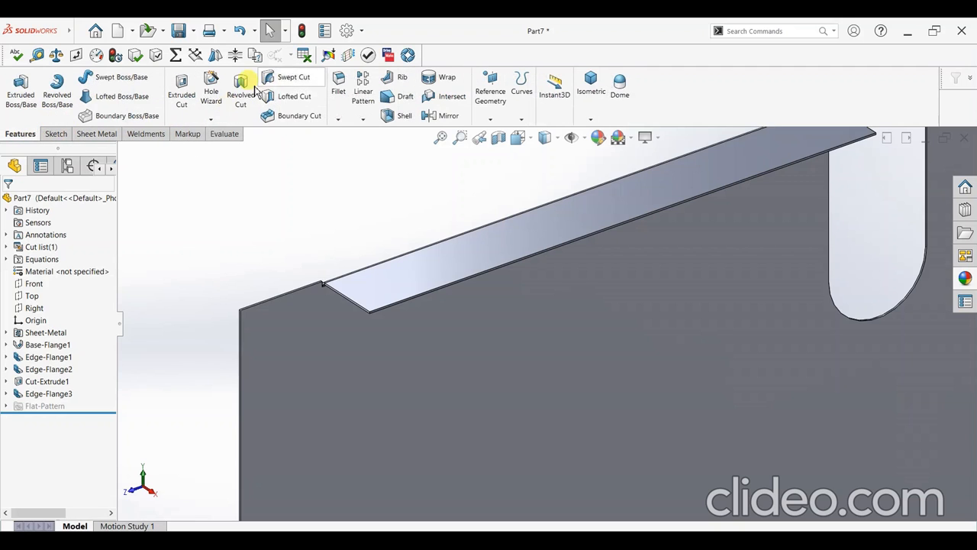
pyautogui.click(339, 84)
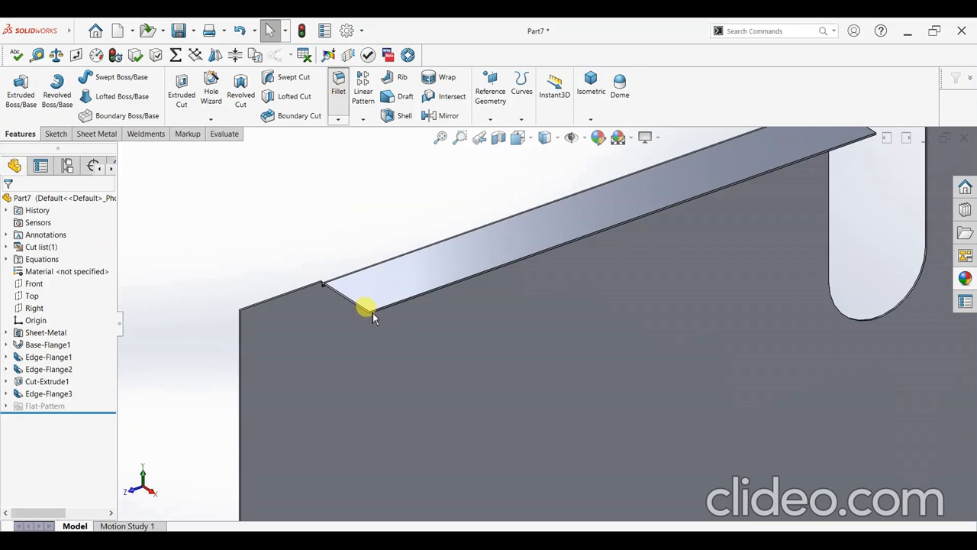
pyautogui.scroll(-3, 395, 313)
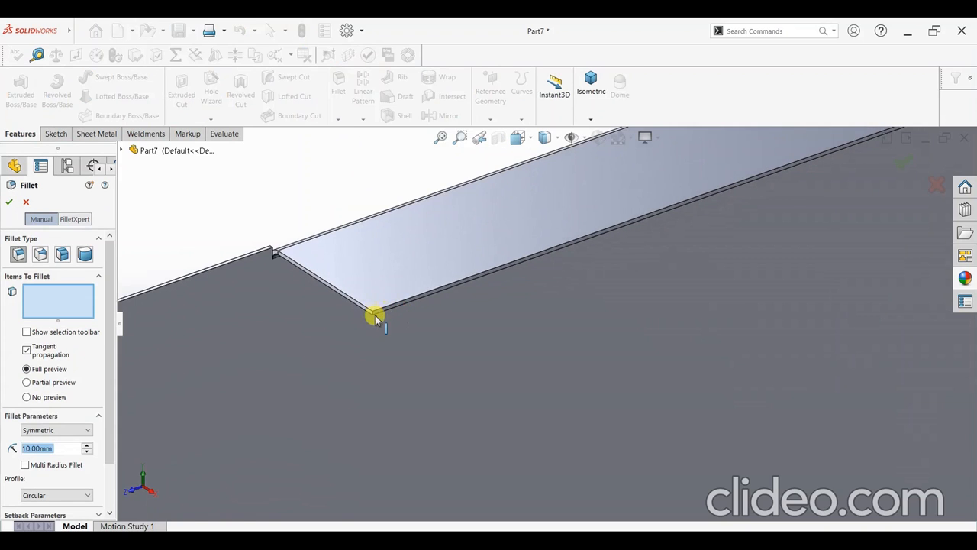
pyautogui.click(374, 313)
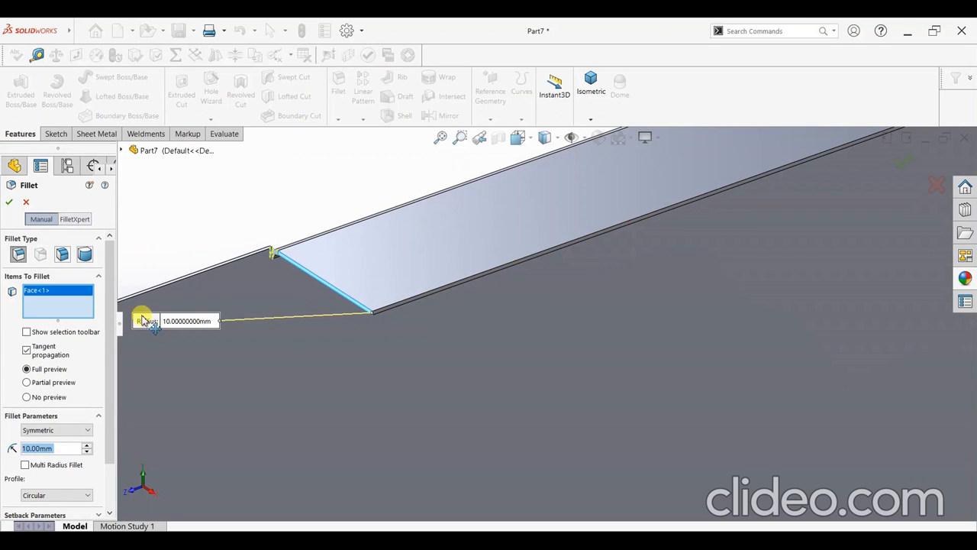
pyautogui.rightClick(61, 309)
pyautogui.click(86, 318)
pyautogui.scroll(-2, 370, 308)
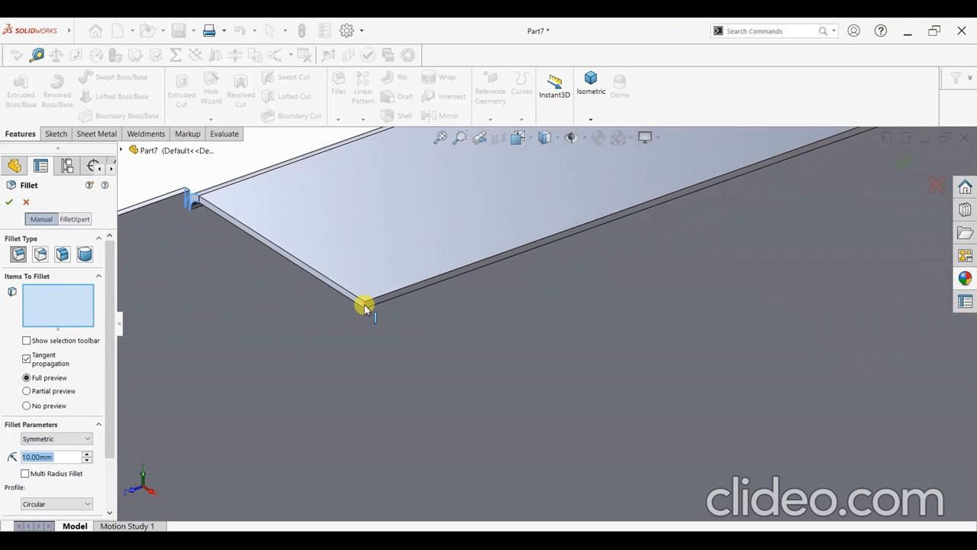
pyautogui.click(367, 306)
pyautogui.scroll(3, 441, 303)
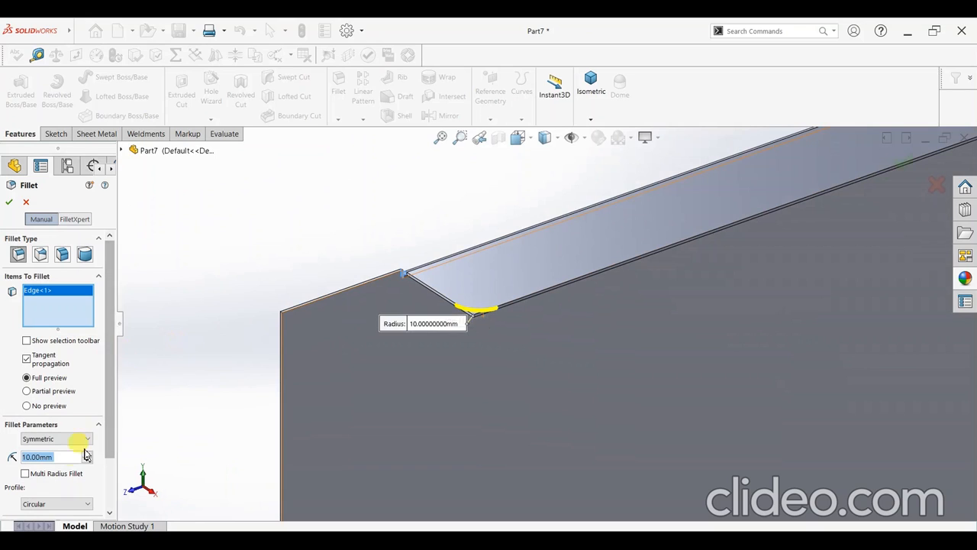
pyautogui.write('20')
pyautogui.press('Return')
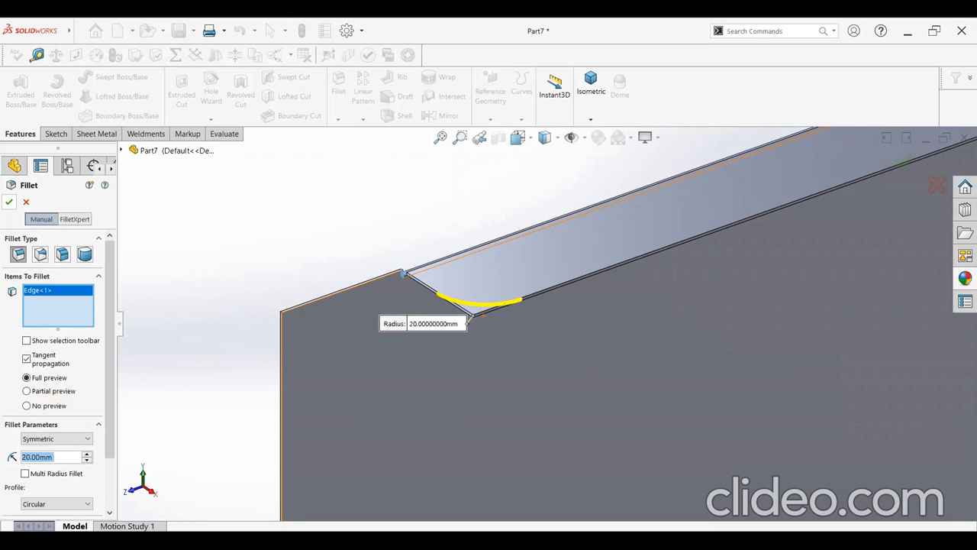
pyautogui.click(457, 229)
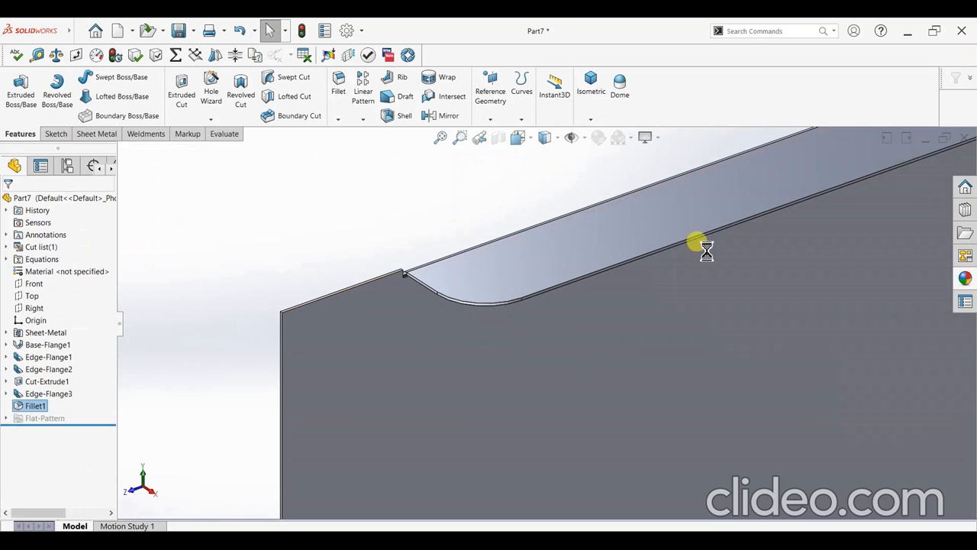
# Start an edge flange about 30 mm long at 90 degrees on the tall flange's short upper edge beyond the slot.
pyautogui.scroll(4, 698, 247)
pyautogui.scroll(-3, 748, 231)
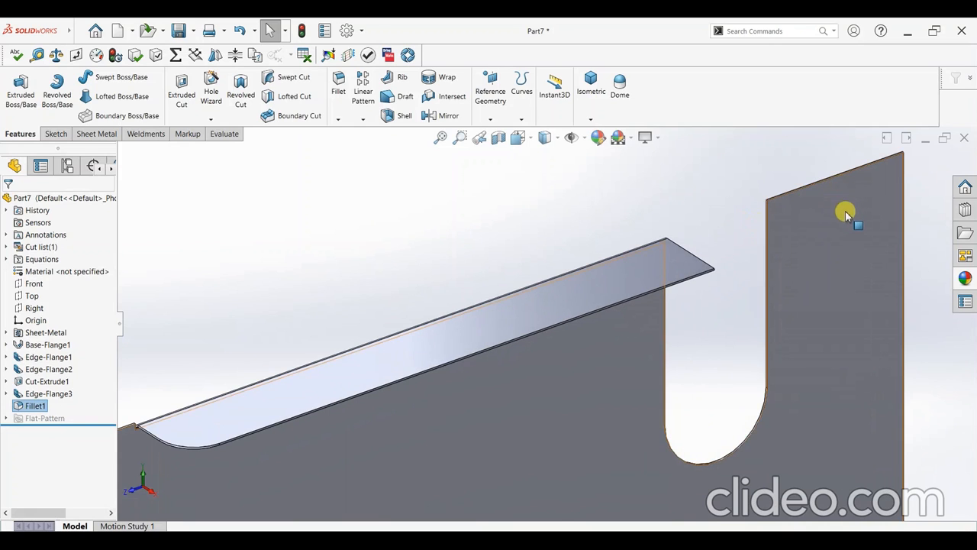
pyautogui.scroll(2, 850, 217)
pyautogui.scroll(-2, 850, 216)
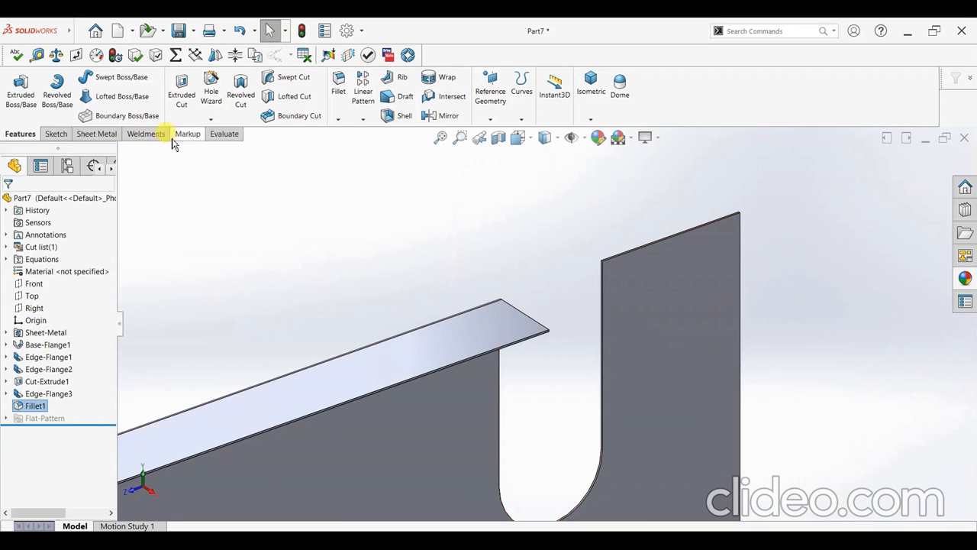
pyautogui.click(106, 135)
pyautogui.click(152, 77)
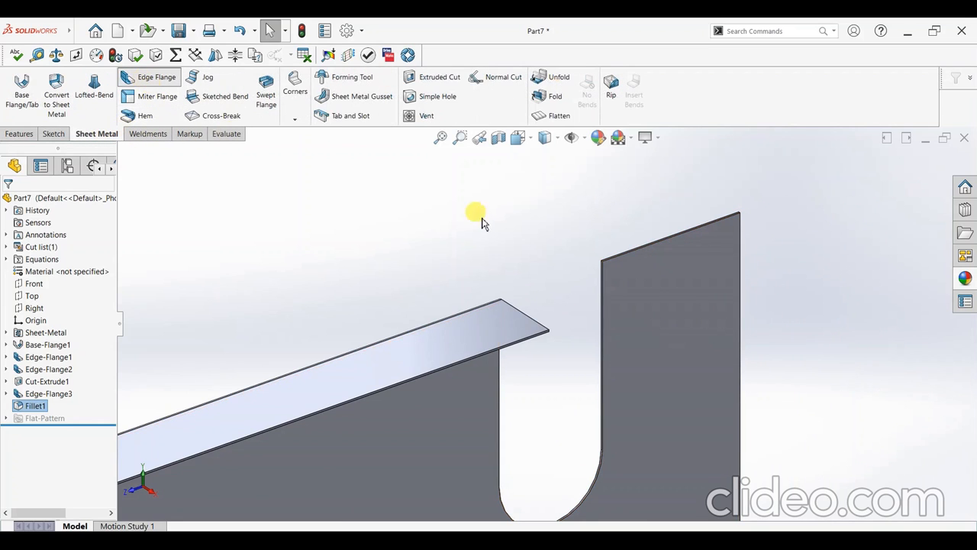
pyautogui.click(616, 260)
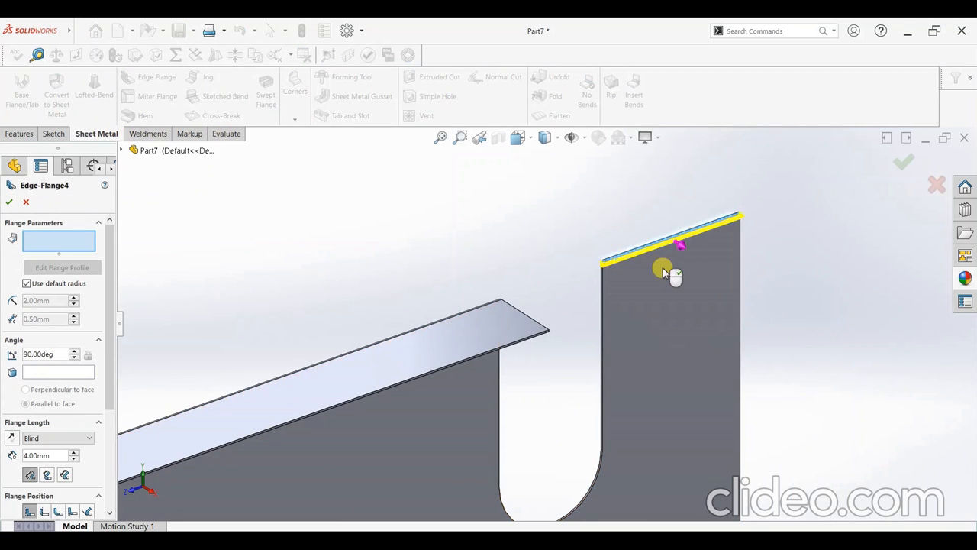
pyautogui.click(700, 280)
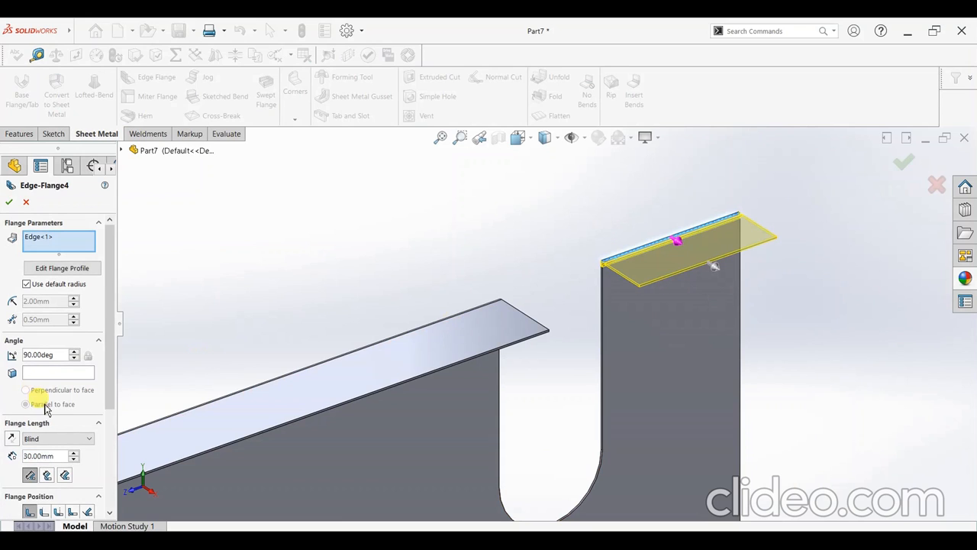
# Set the short upper flange's length to 40 mm and create it.
pyautogui.doubleClick(47, 457)
pyautogui.write('40000')
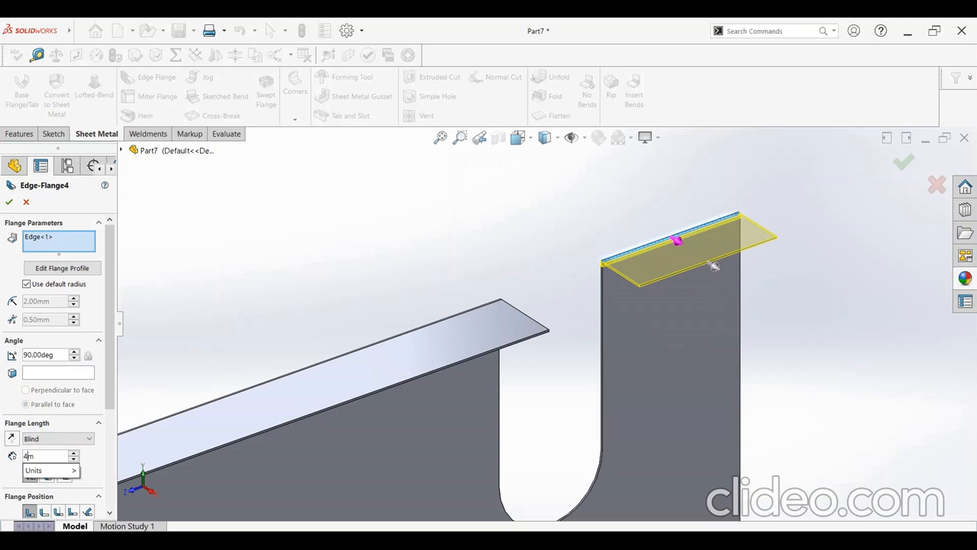
pyautogui.press('Return')
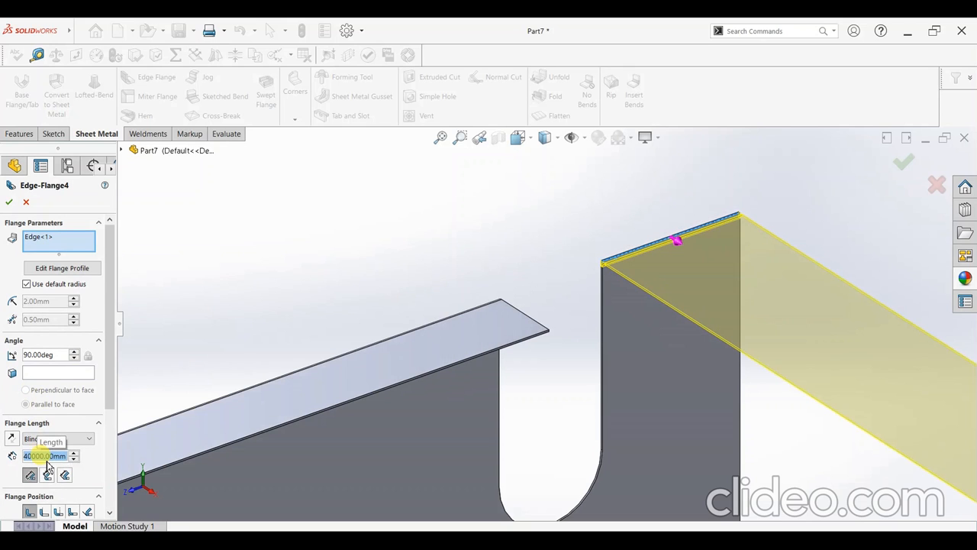
pyautogui.write('40')
pyautogui.press('Return')
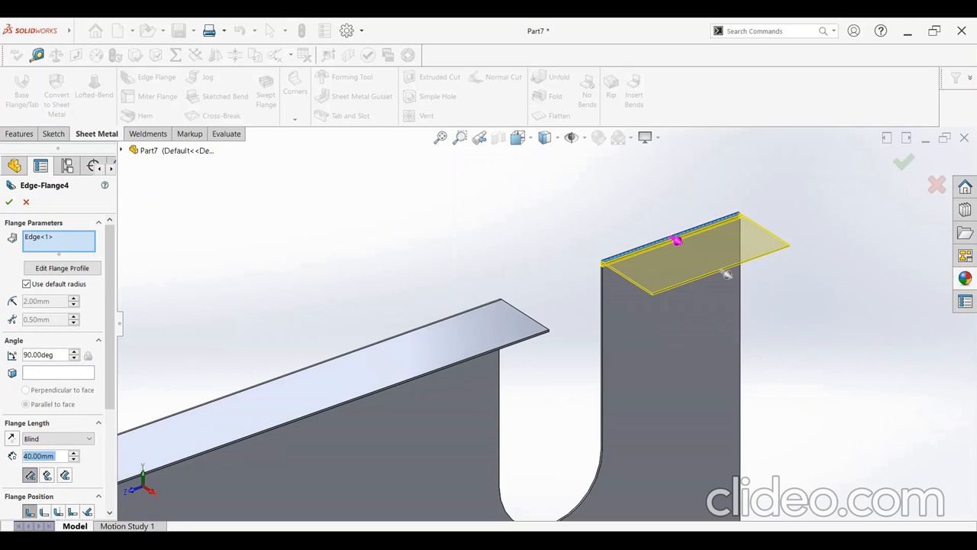
pyautogui.click(8, 202)
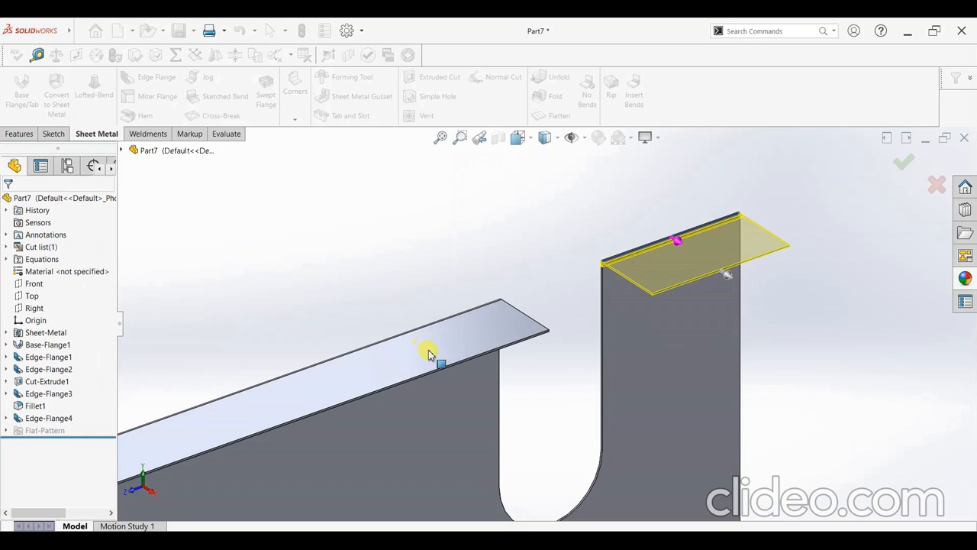
# Start a sketch on the short upper flange's top face and draw a circle about 16.5 mm in diameter at its centre.
pyautogui.click(652, 273)
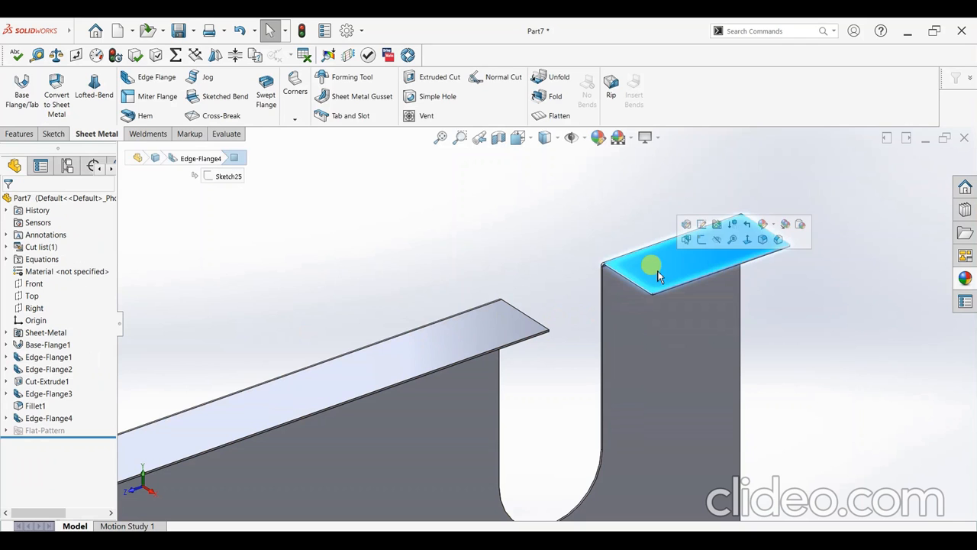
pyautogui.hotkey('ctrl', '8')
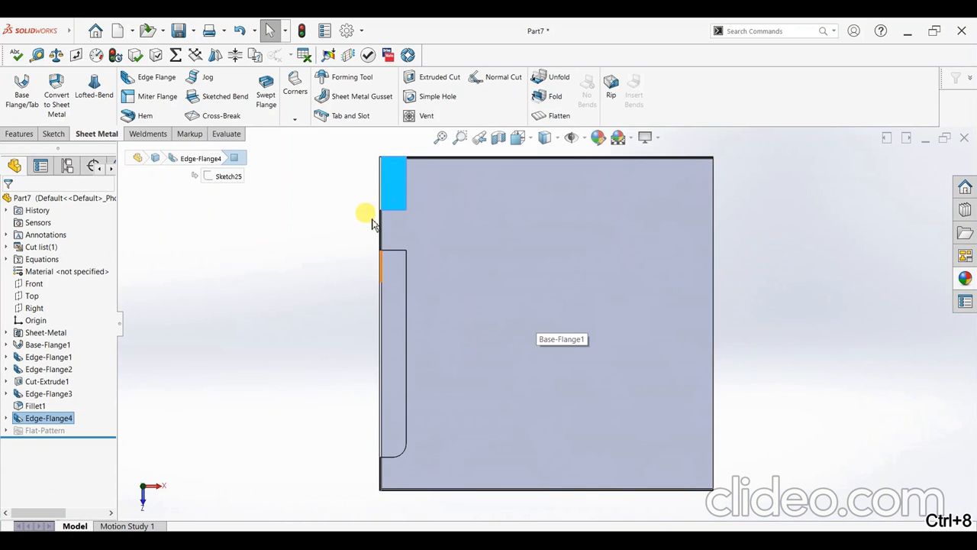
pyautogui.click(44, 129)
pyautogui.click(15, 84)
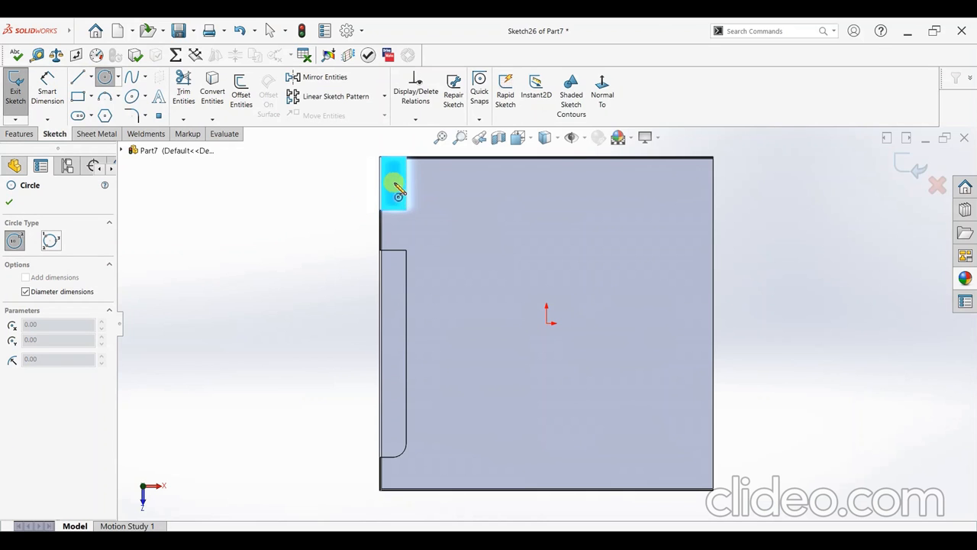
pyautogui.scroll(-2, 405, 186)
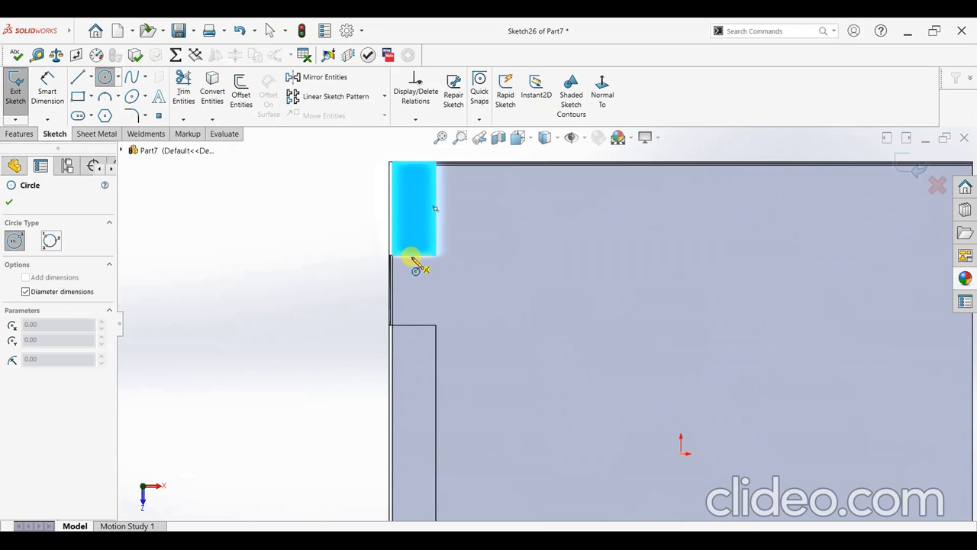
pyautogui.click(414, 209)
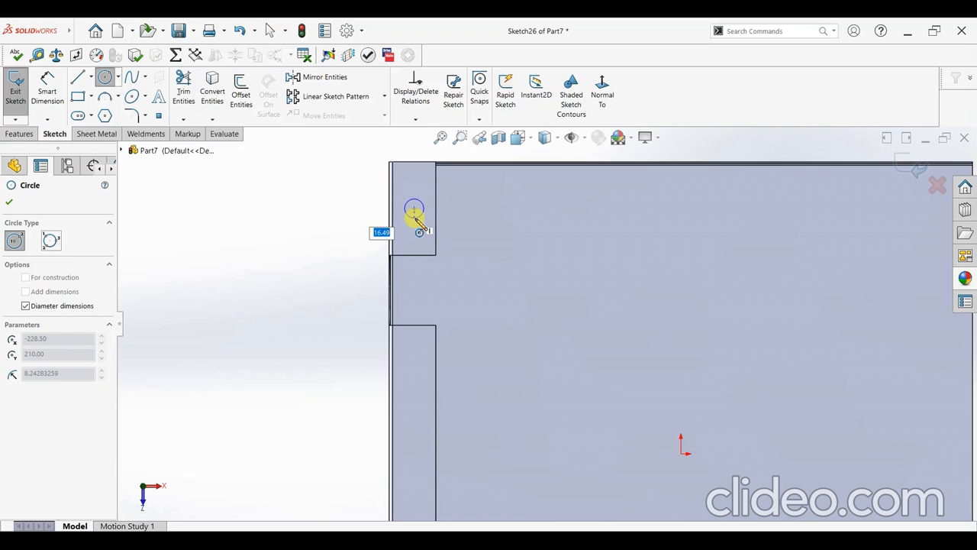
pyautogui.click(415, 217)
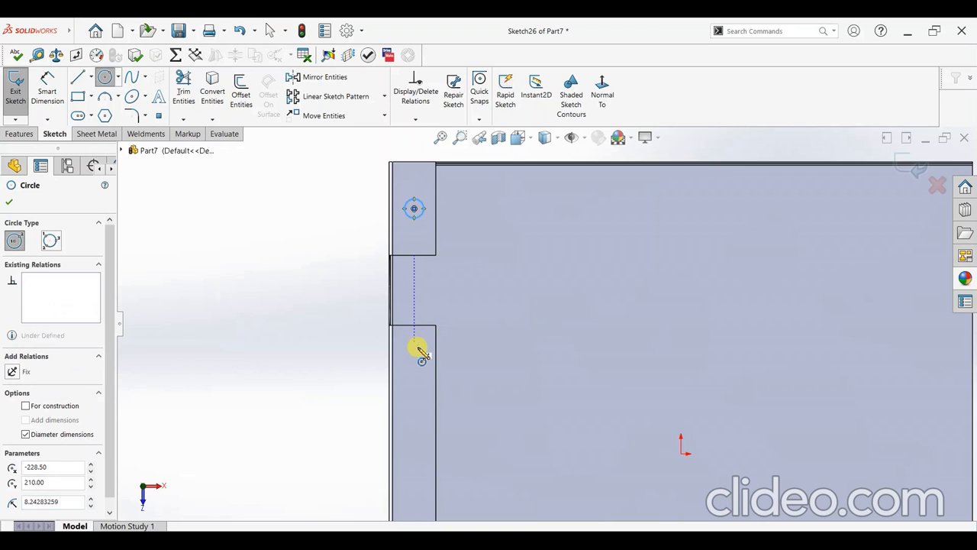
# Sketch two circles on the long flange: about 15.5 mm in diameter near its slot end, and about 16.3 mm centred on the fillet arc.
pyautogui.click(414, 344)
pyautogui.click(416, 352)
pyautogui.press('z')
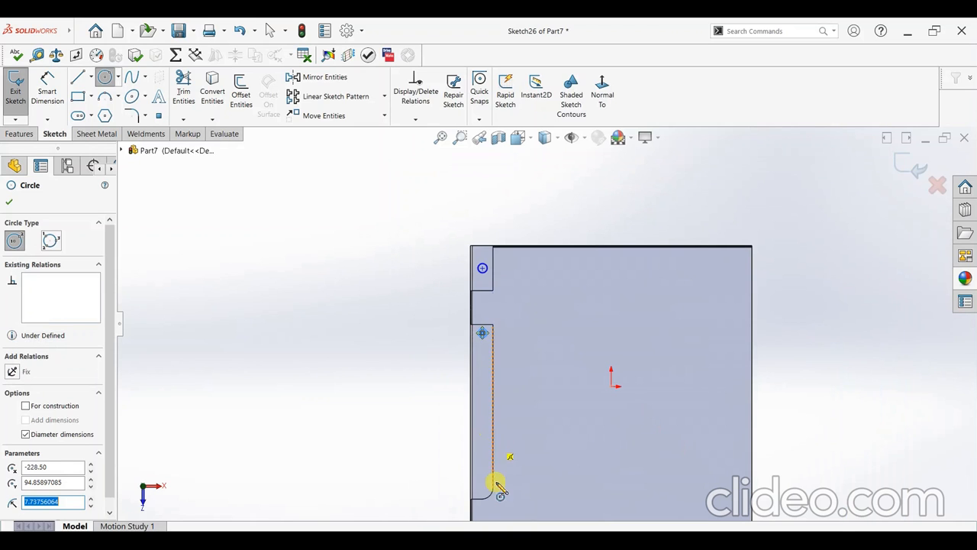
pyautogui.scroll(-5, 497, 484)
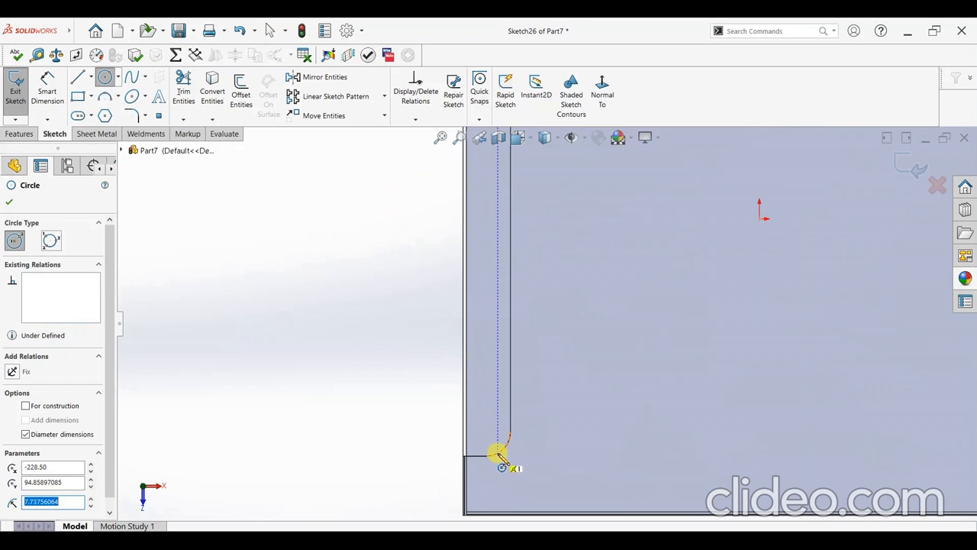
pyautogui.click(486, 432)
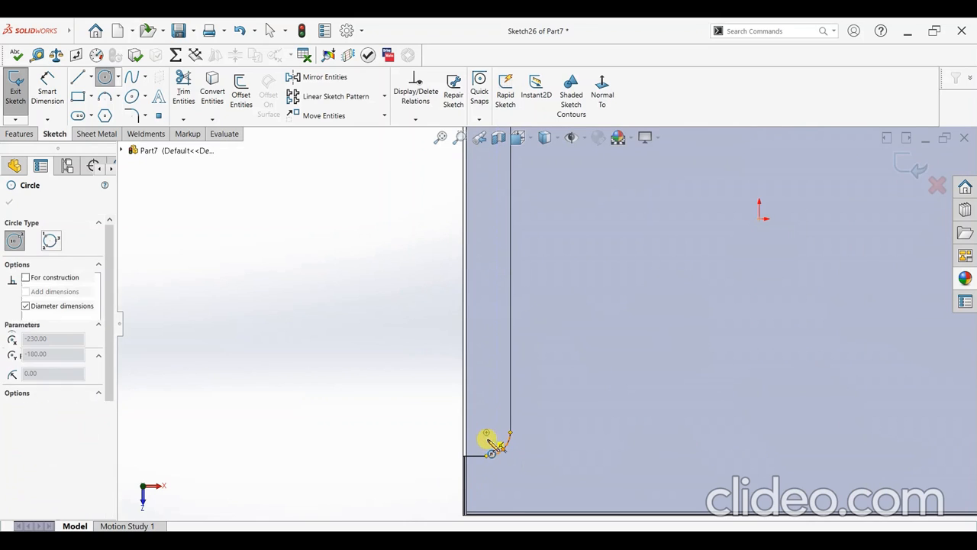
pyautogui.click(490, 441)
pyautogui.press('Escape')
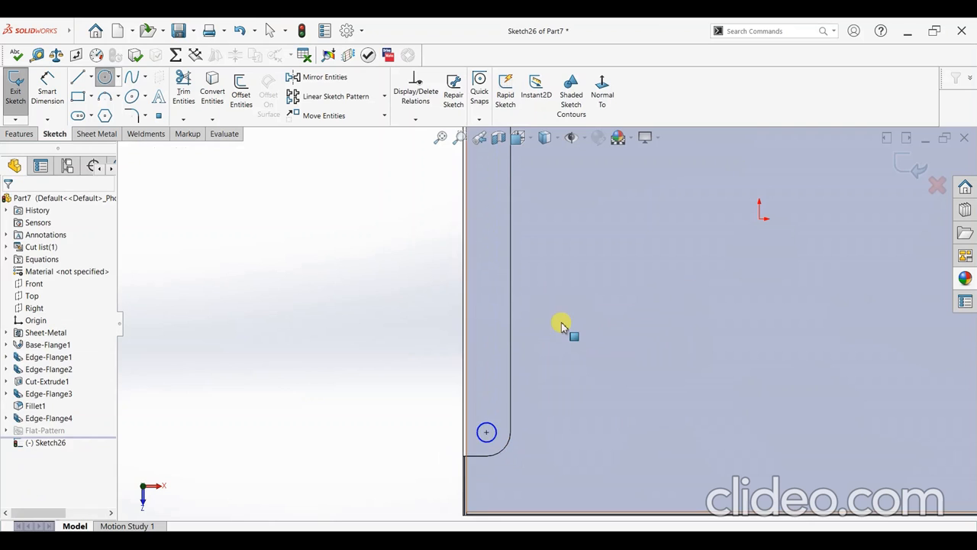
pyautogui.scroll(3, 554, 339)
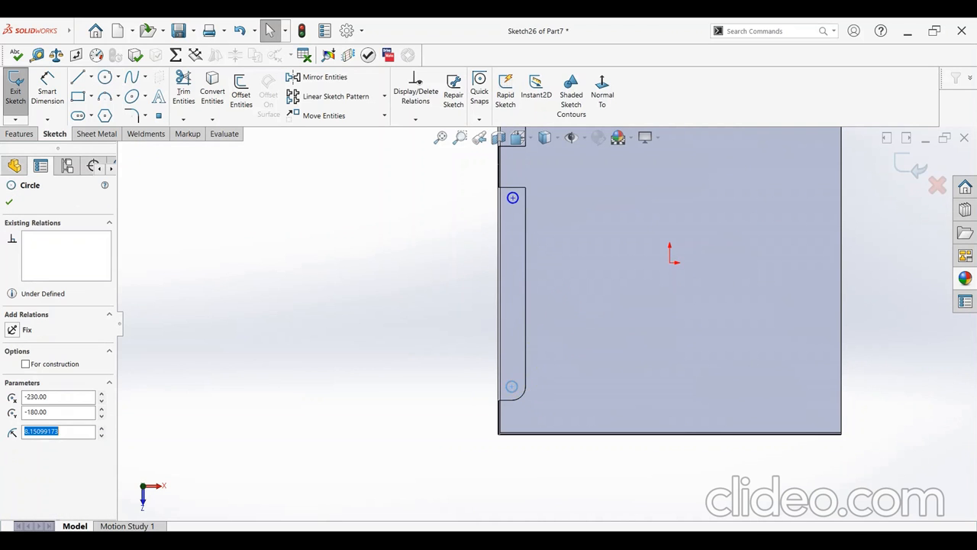
# Make the three circles on the two upper flanges equal in size.
pyautogui.scroll(2, 552, 208)
pyautogui.scroll(-2, 553, 218)
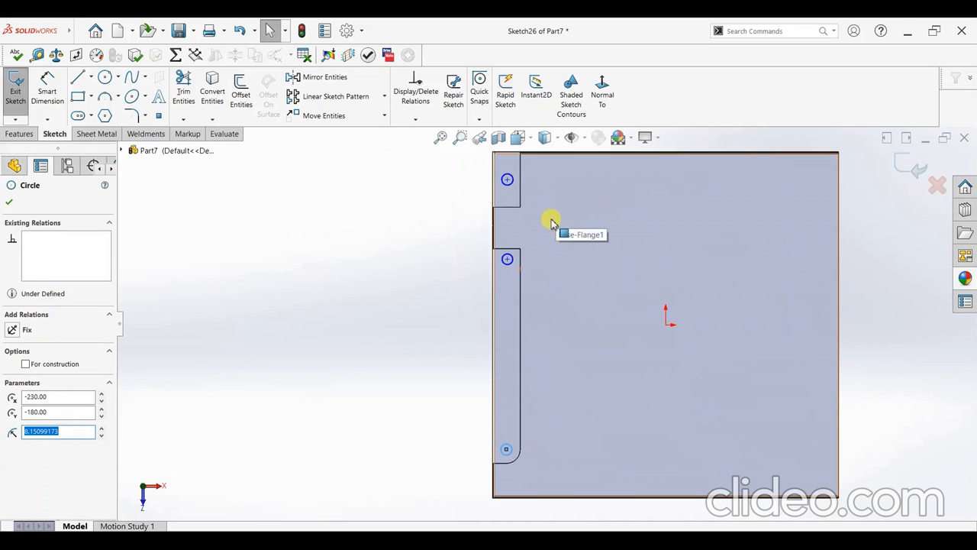
pyautogui.click(508, 259)
pyautogui.keyDown('ctrl'); pyautogui.click(508, 181); pyautogui.keyUp('ctrl')
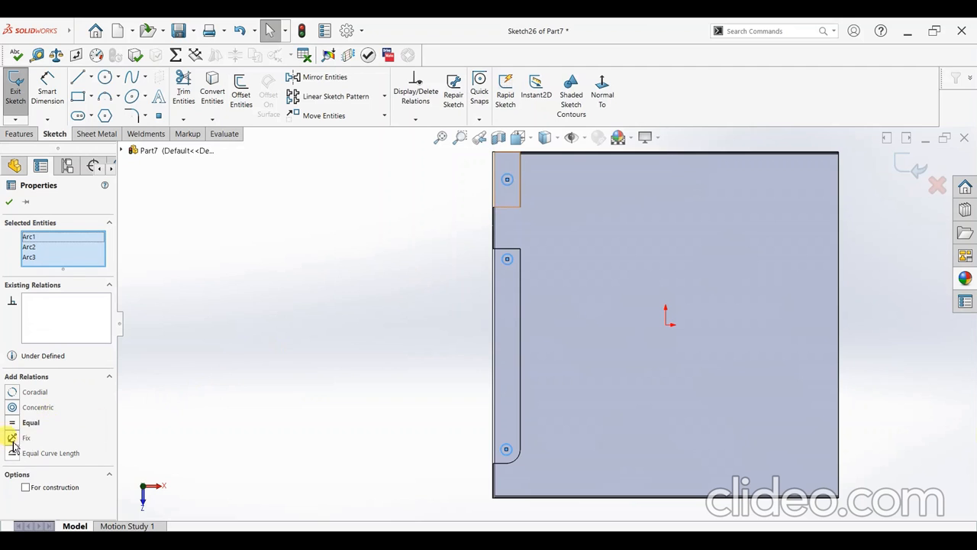
pyautogui.click(8, 201)
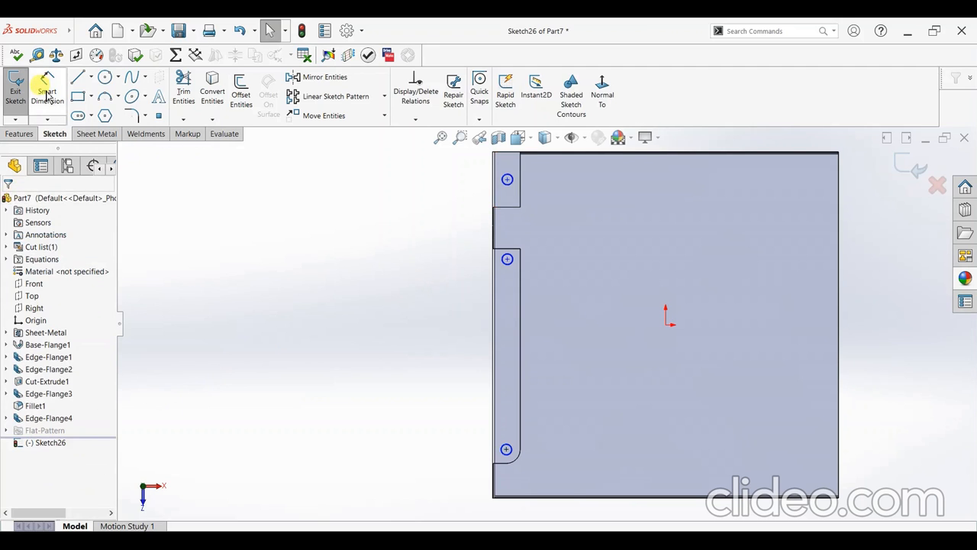
# Dimension the diameter of the circle on the short upper flange as 8 mm.
pyautogui.click(47, 85)
pyautogui.click(508, 182)
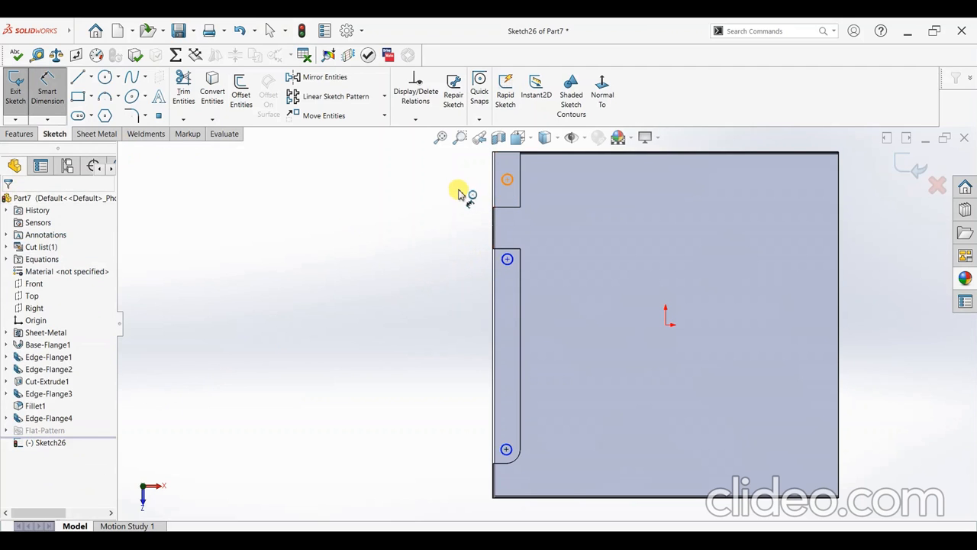
pyautogui.click(442, 194)
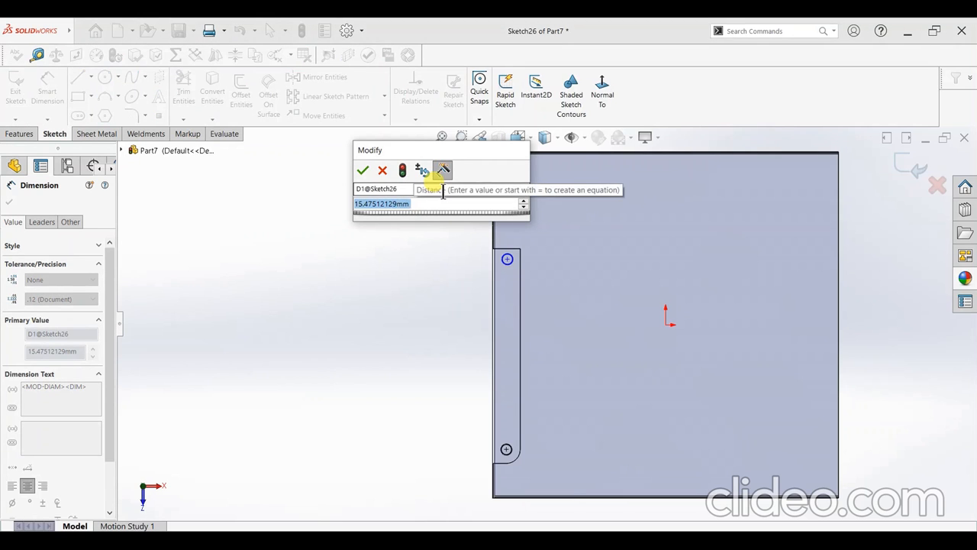
pyautogui.write('8')
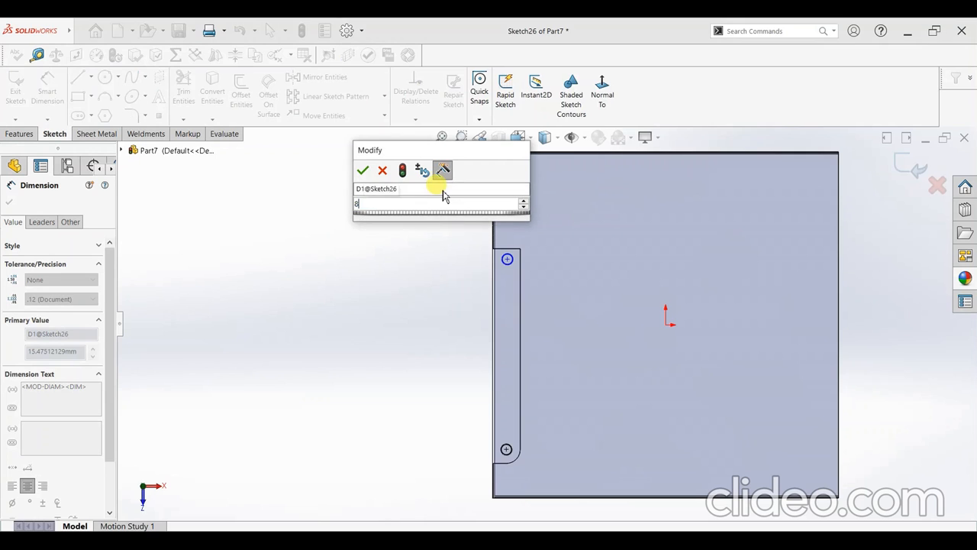
pyautogui.press('Return')
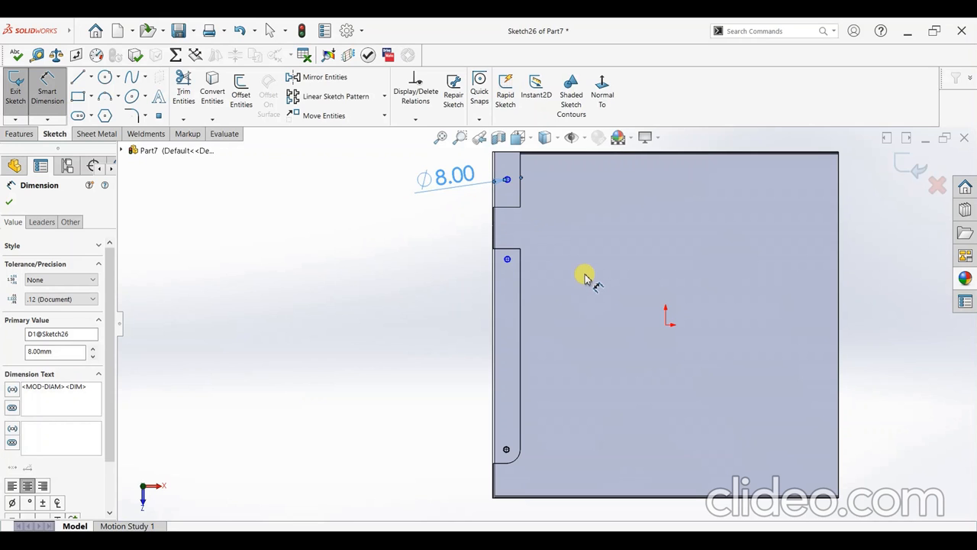
# Set the short flange circle's diameter dimension to 10 mm and finish dimensioning.
pyautogui.doubleClick(460, 182)
pyautogui.write('10')
pyautogui.press('Return')
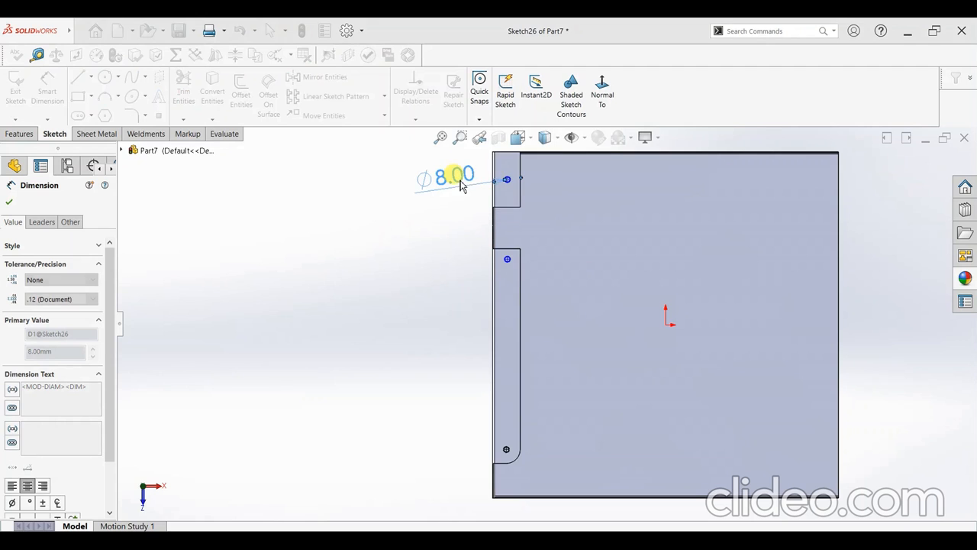
pyautogui.click(8, 201)
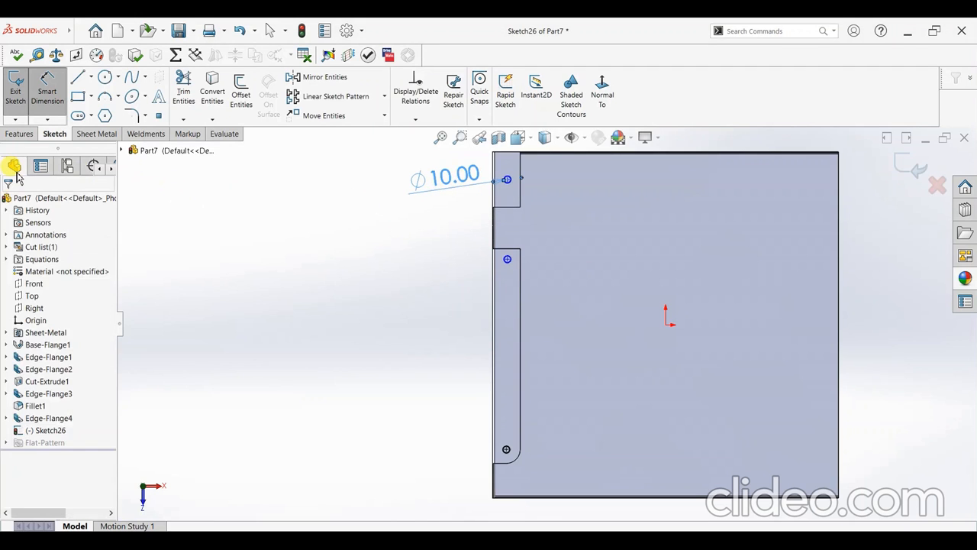
# Cut the three circles through the upper flanges with an Extruded Cut using the Up To Next end condition.
pyautogui.click(19, 134)
pyautogui.click(194, 104)
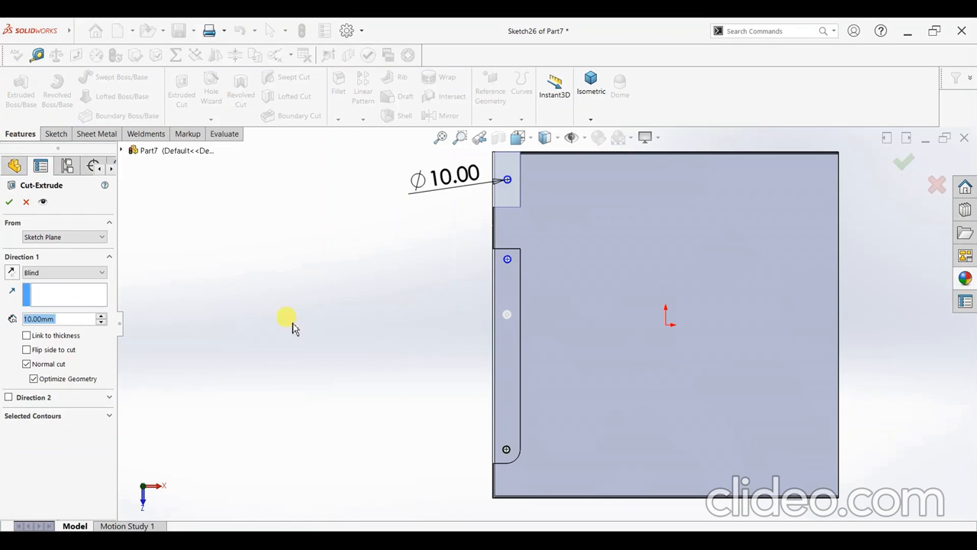
pyautogui.click(39, 278)
pyautogui.click(46, 309)
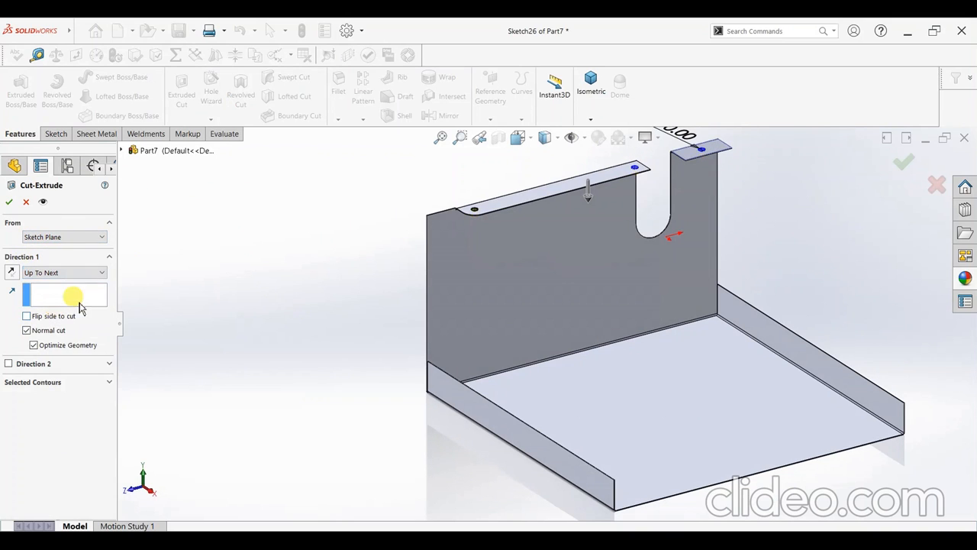
pyautogui.click(10, 201)
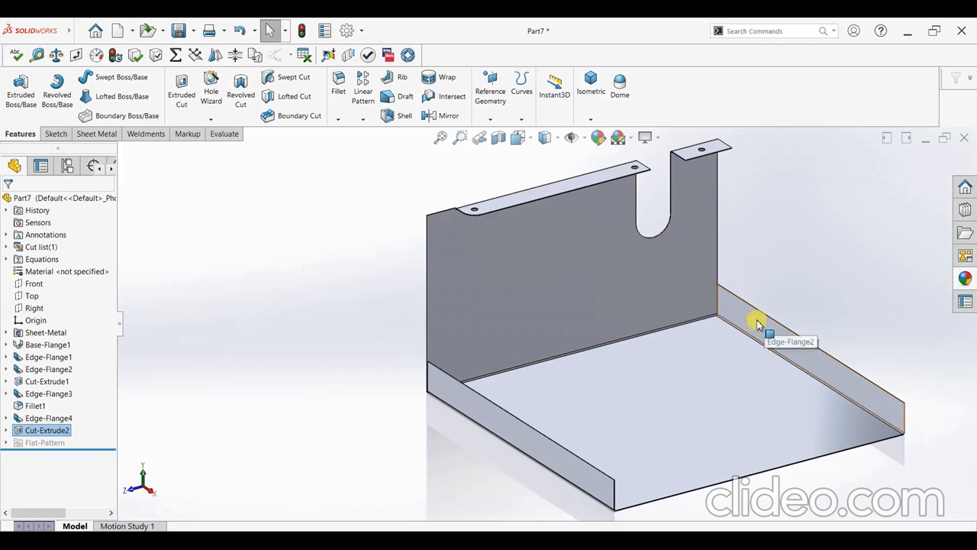
# Start a sketch on the tall flange's face and draw a vertical centerpoint straight slot, about 79 mm between centres and 15 mm wide, near the lower corner away from the open slot.
pyautogui.moveTo(763, 324); pyautogui.dragTo(748, 312, button='middle')
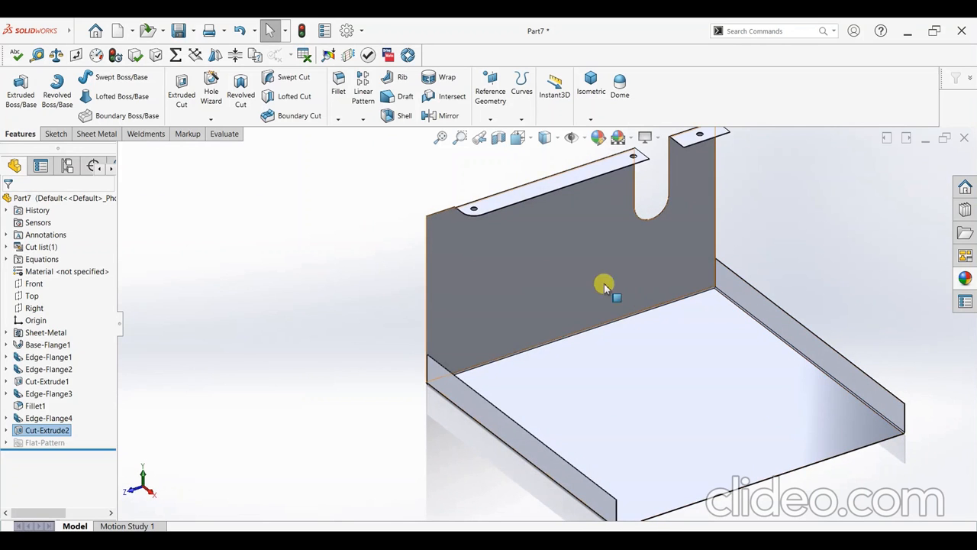
pyautogui.click(552, 298)
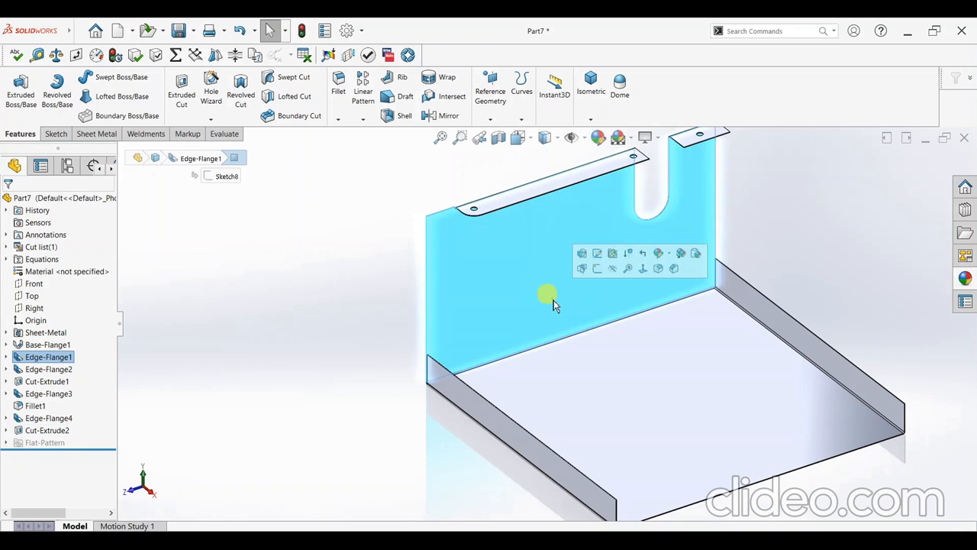
pyautogui.hotkey('ctrl', '8')
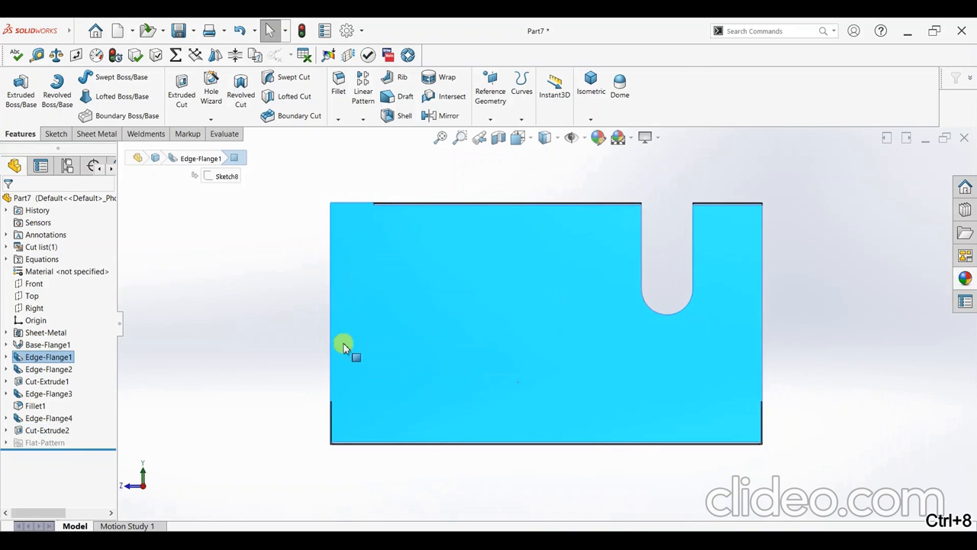
pyautogui.click(56, 134)
pyautogui.click(15, 88)
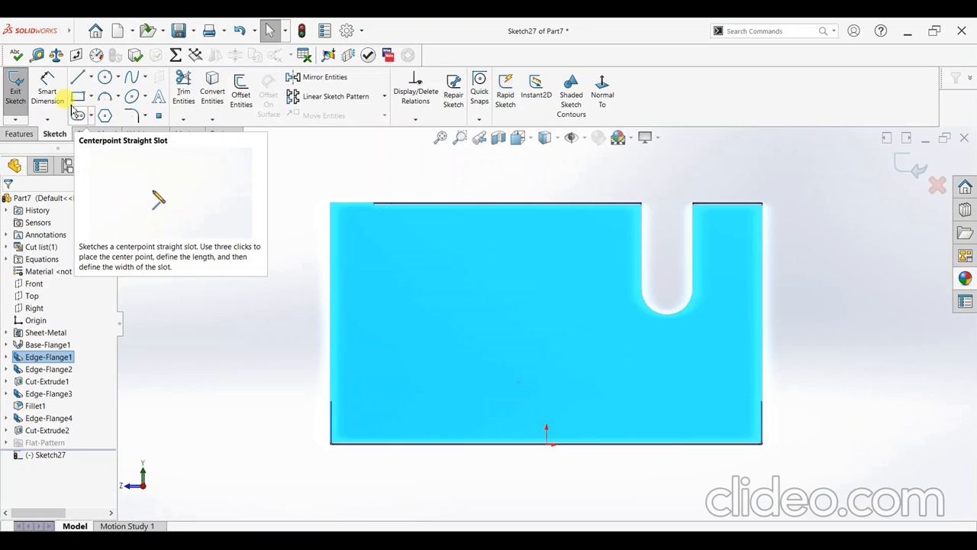
pyautogui.click(78, 115)
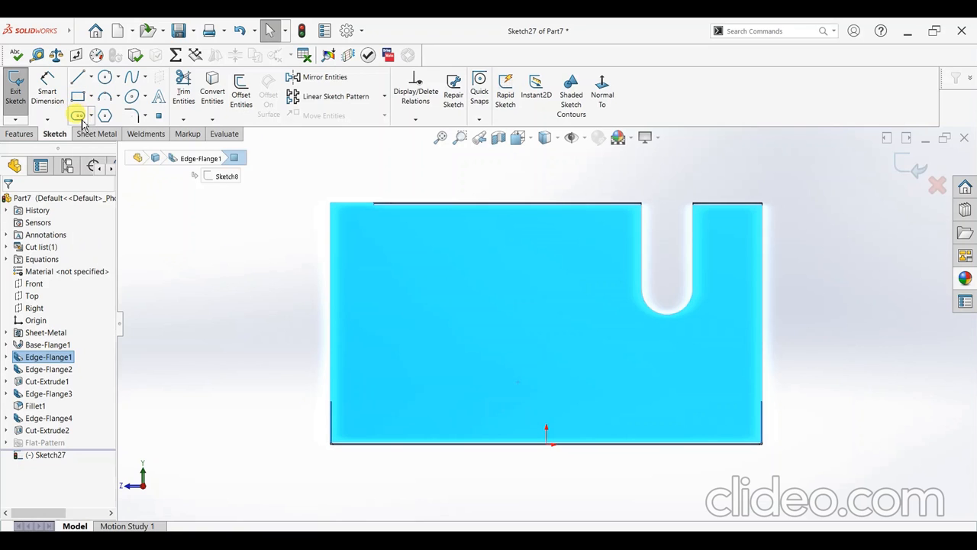
pyautogui.click(370, 400)
pyautogui.click(370, 366)
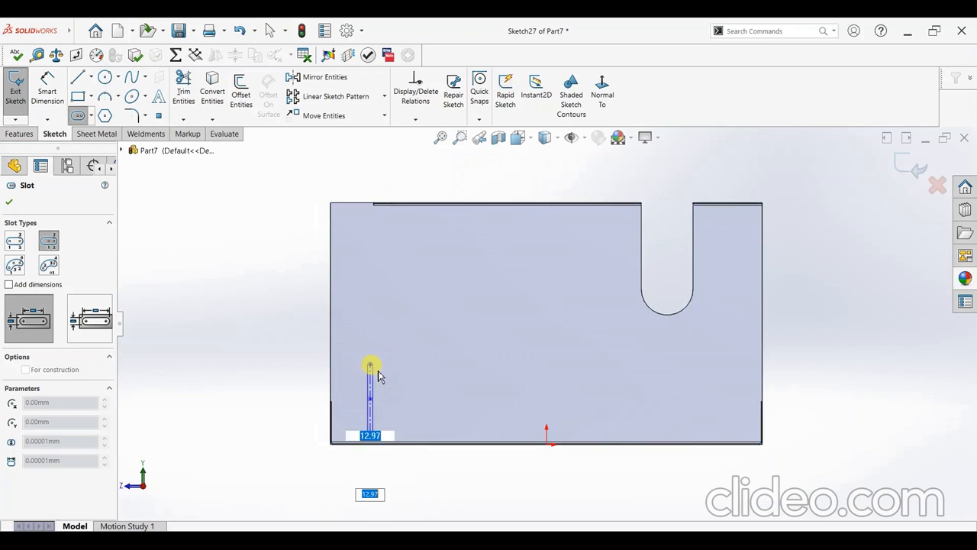
pyautogui.click(382, 345)
pyautogui.press('Escape')
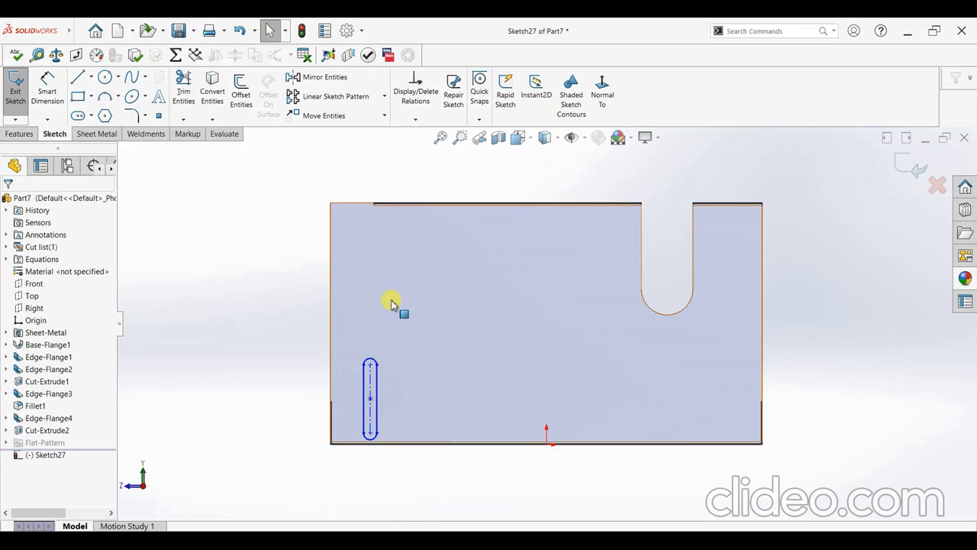
# Dimension the new slot's lower arc centre 50 mm above the tall flange's bottom edge.
pyautogui.click(48, 89)
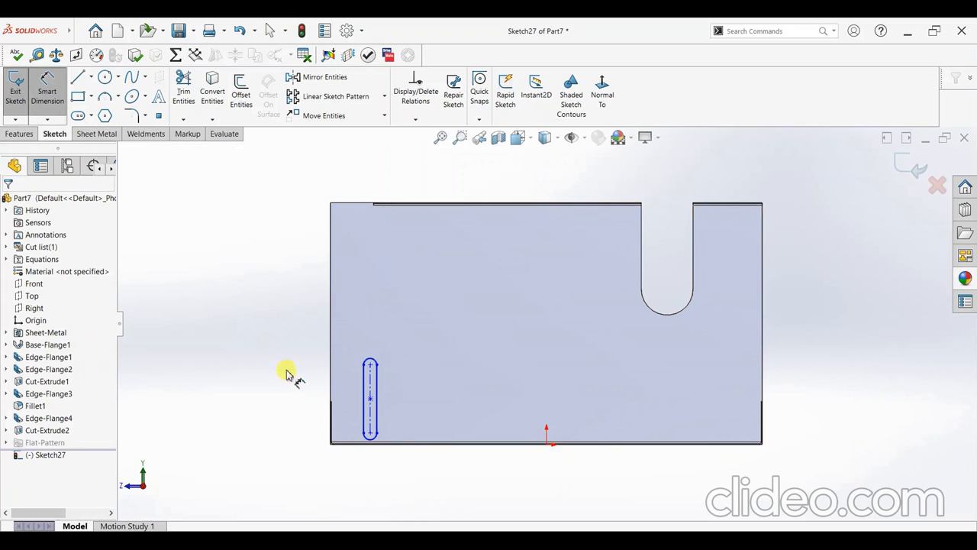
pyautogui.click(371, 433)
pyautogui.scroll(-5, 404, 451)
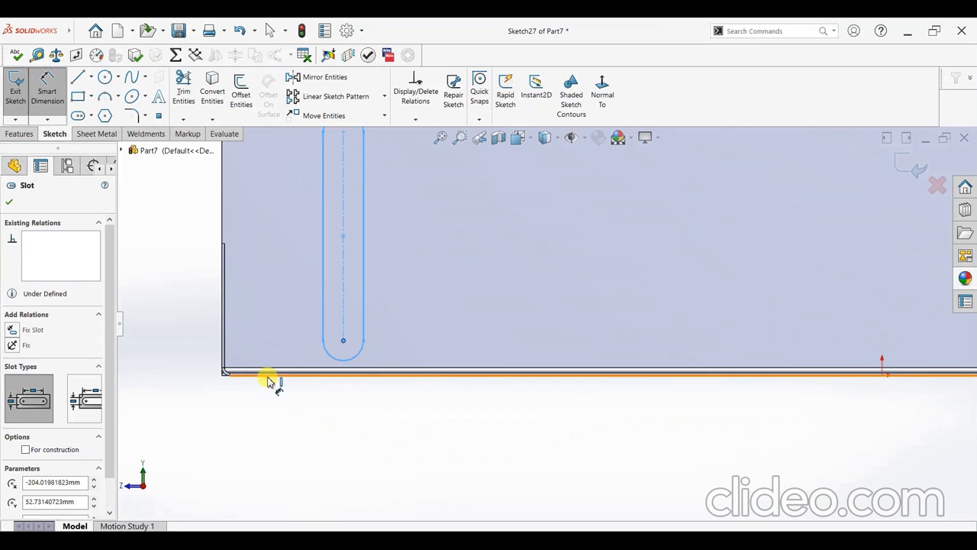
pyautogui.click(267, 374)
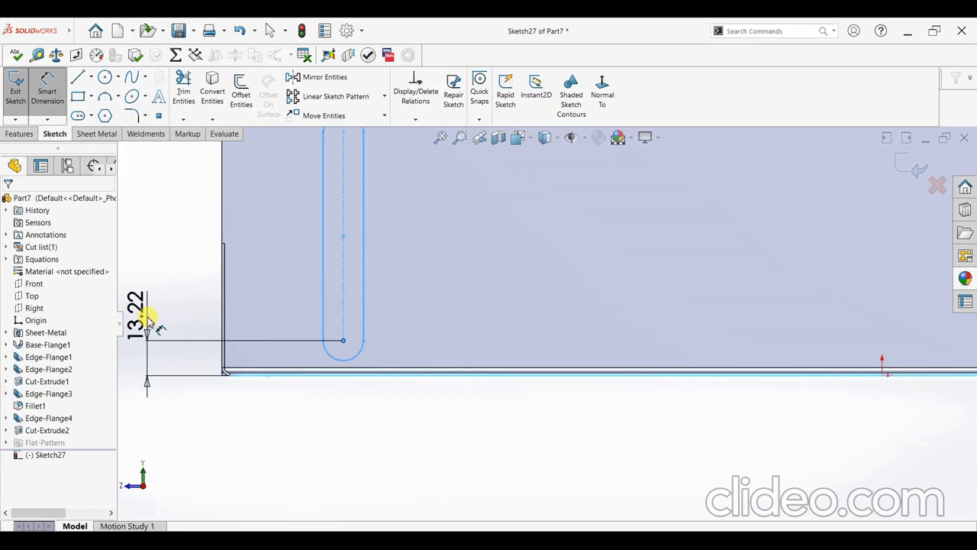
pyautogui.click(149, 324)
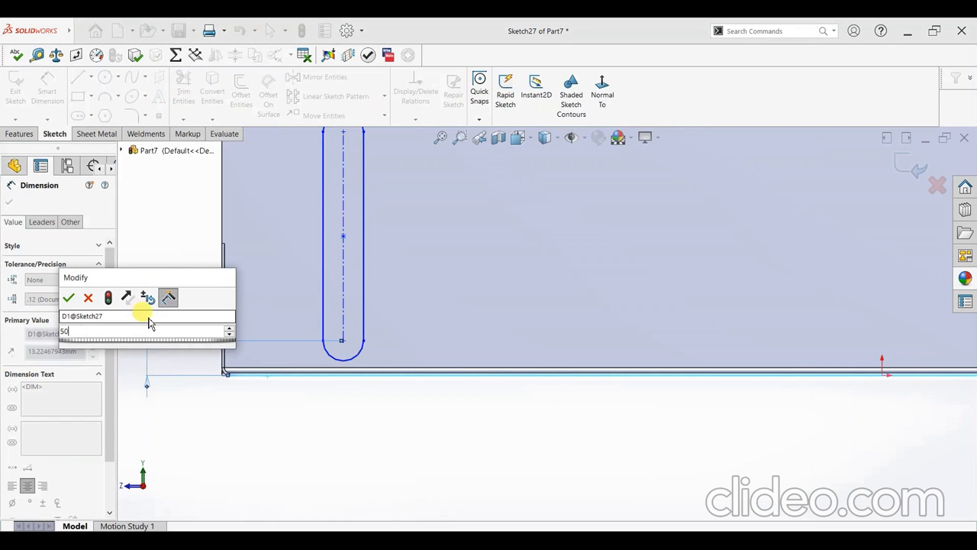
pyautogui.press('Return')
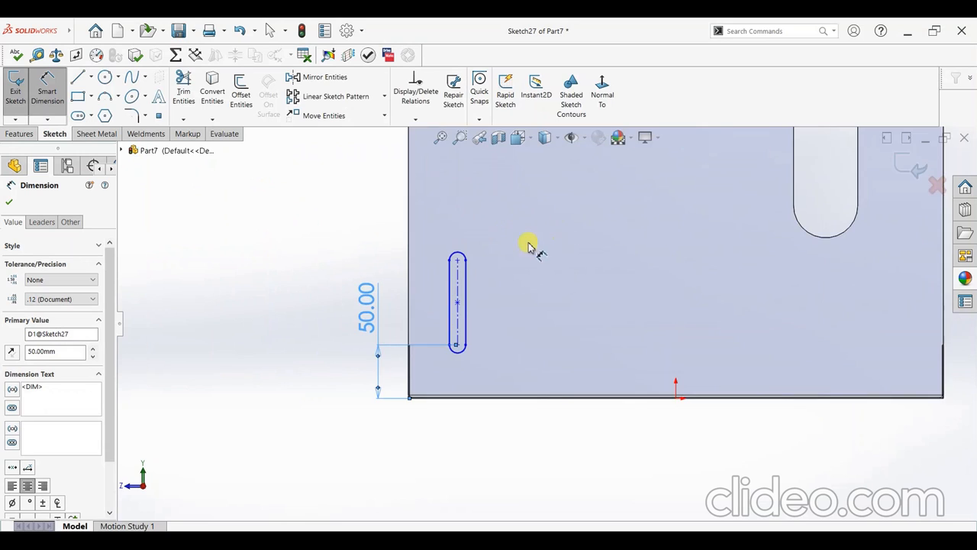
# Dimension the new slot with a centre-to-centre length of 70 mm and a width of 8 mm.
pyautogui.click(456, 299)
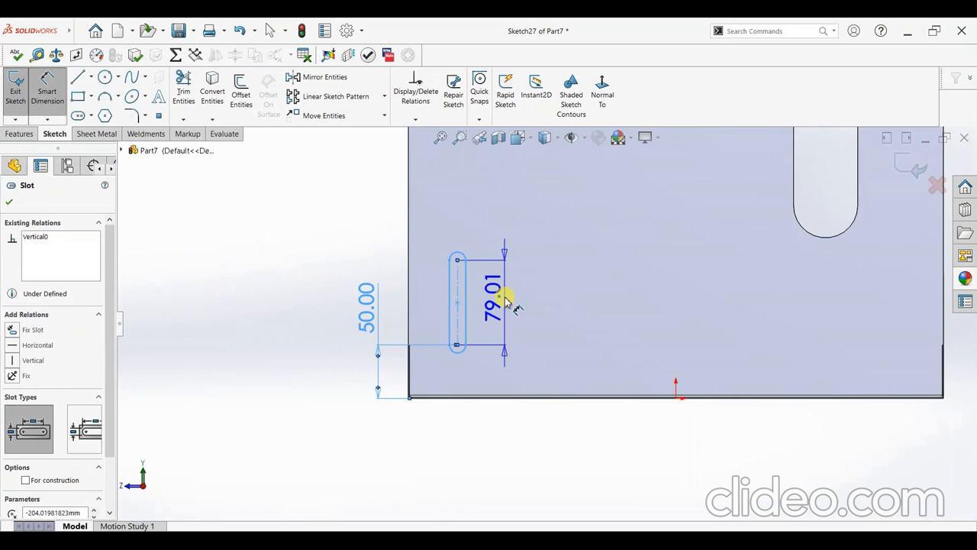
pyautogui.click(505, 299)
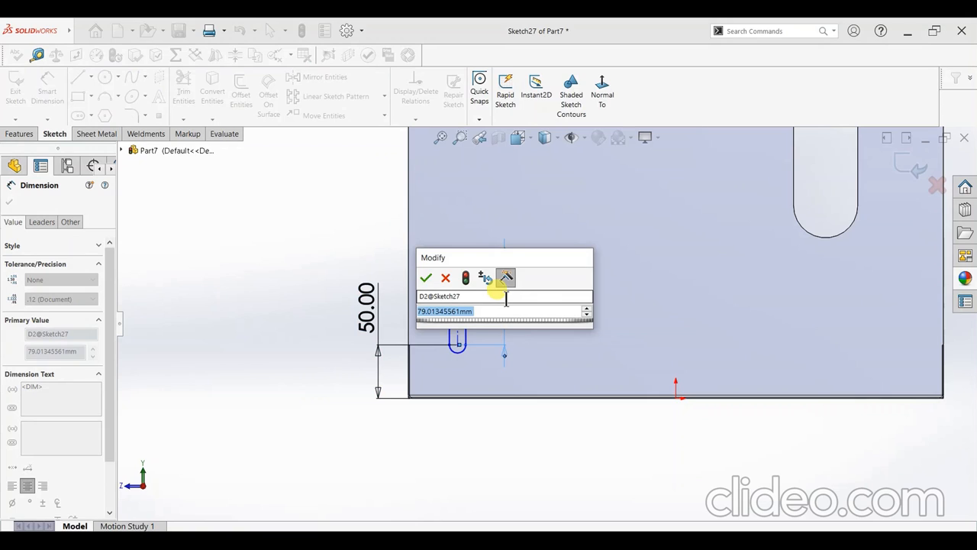
pyautogui.write('70')
pyautogui.press('Return')
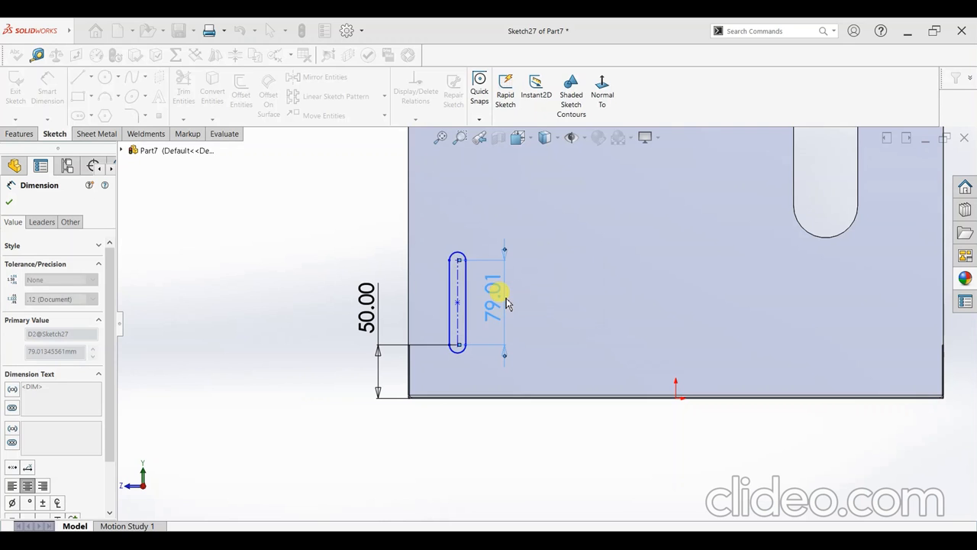
pyautogui.click(451, 320)
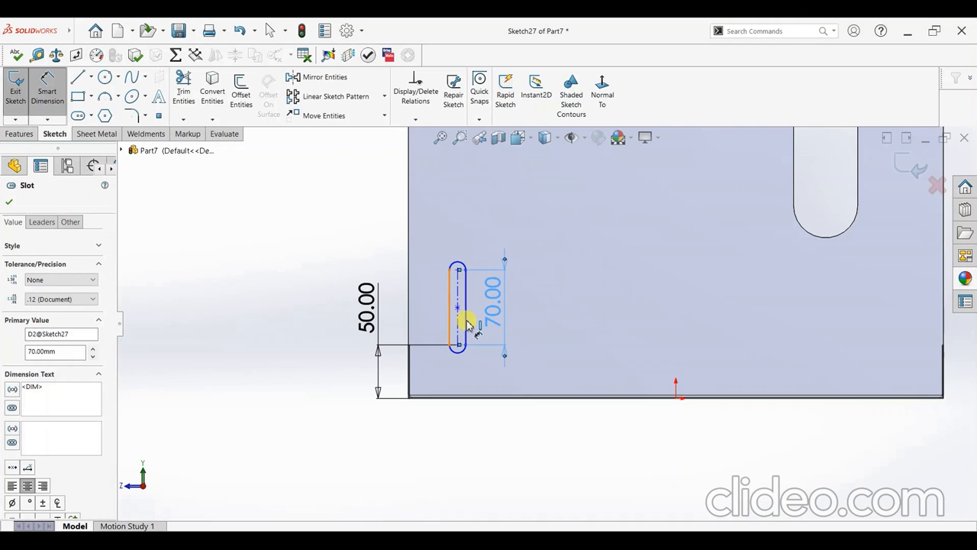
pyautogui.click(466, 323)
pyautogui.click(466, 223)
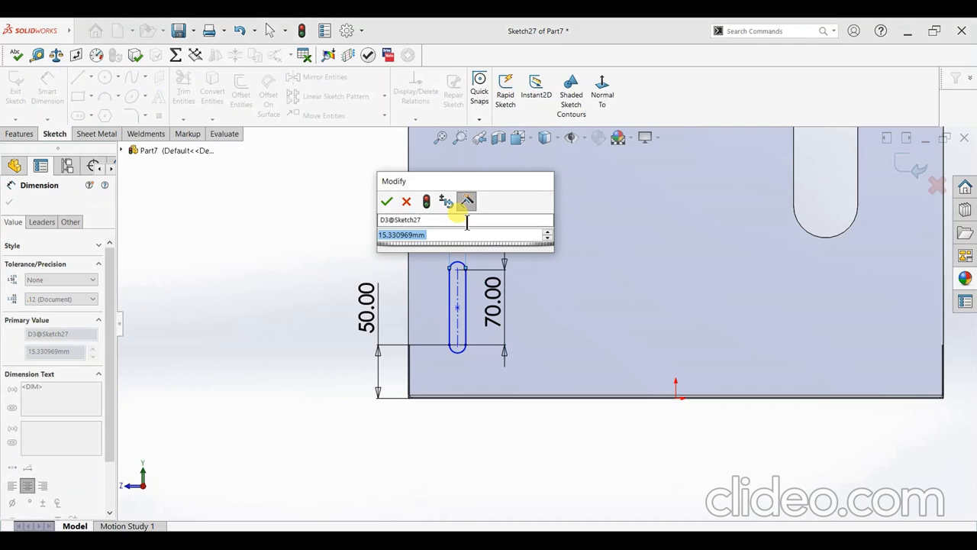
pyautogui.write('8')
pyautogui.press('Return')
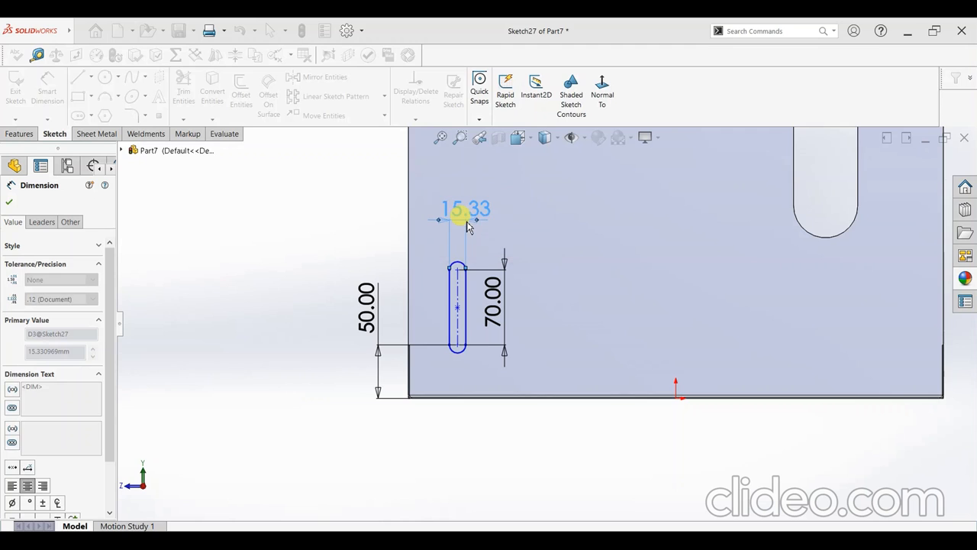
# Dimension the slot's centreline 50 mm from the tall flange's nearest vertical edge.
pyautogui.scroll(-3, 458, 307)
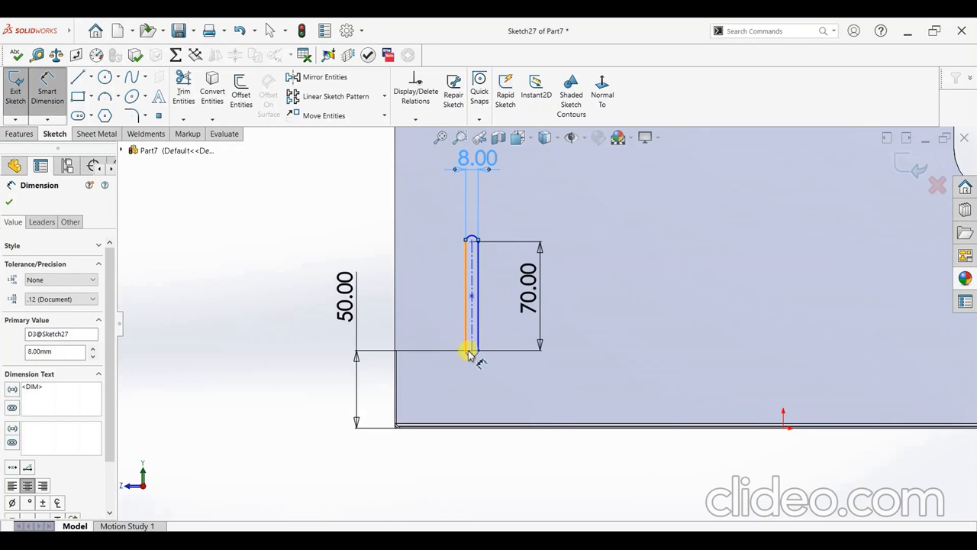
pyautogui.click(396, 316)
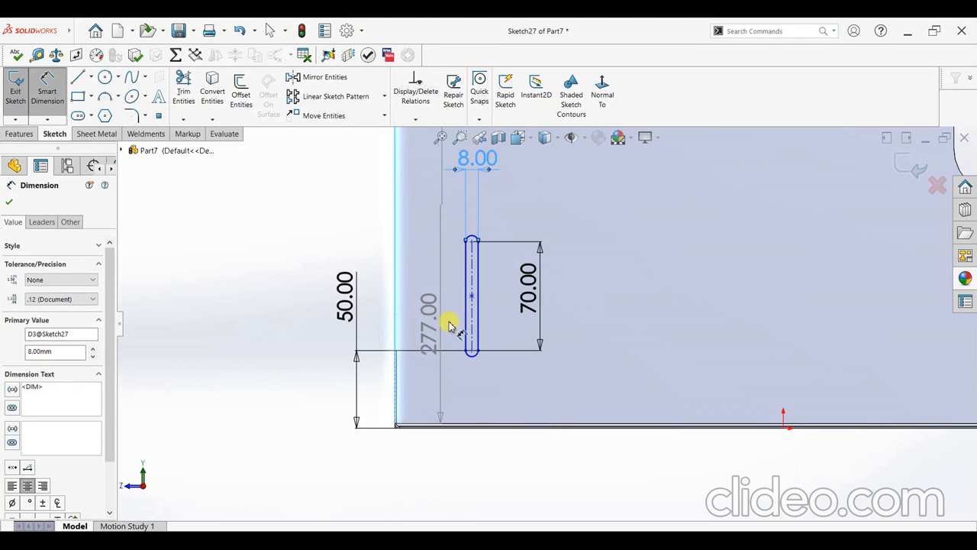
pyautogui.click(472, 325)
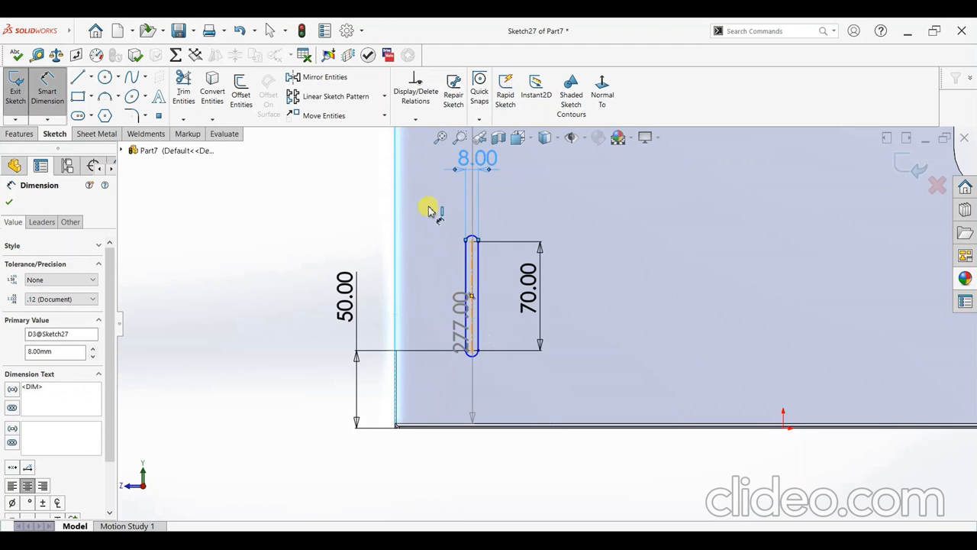
pyautogui.click(433, 210)
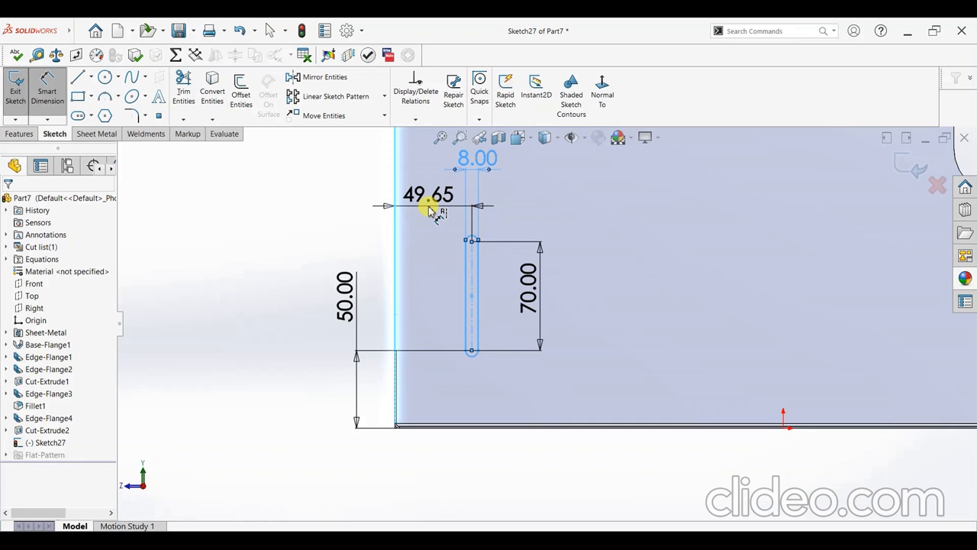
pyautogui.write('50')
pyautogui.press('Return')
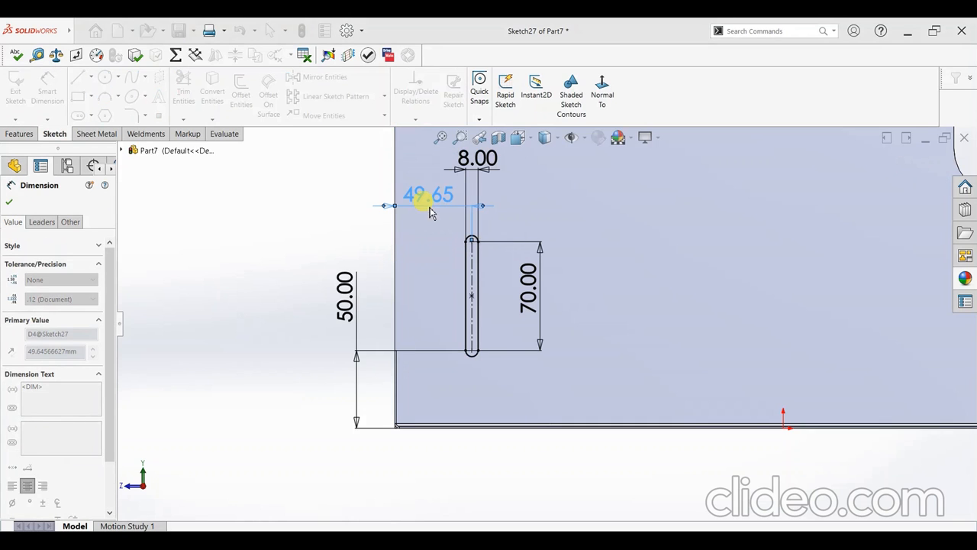
# Start a linear sketch pattern of the small slot along the tall flange's upper edge.
pyautogui.scroll(3, 612, 261)
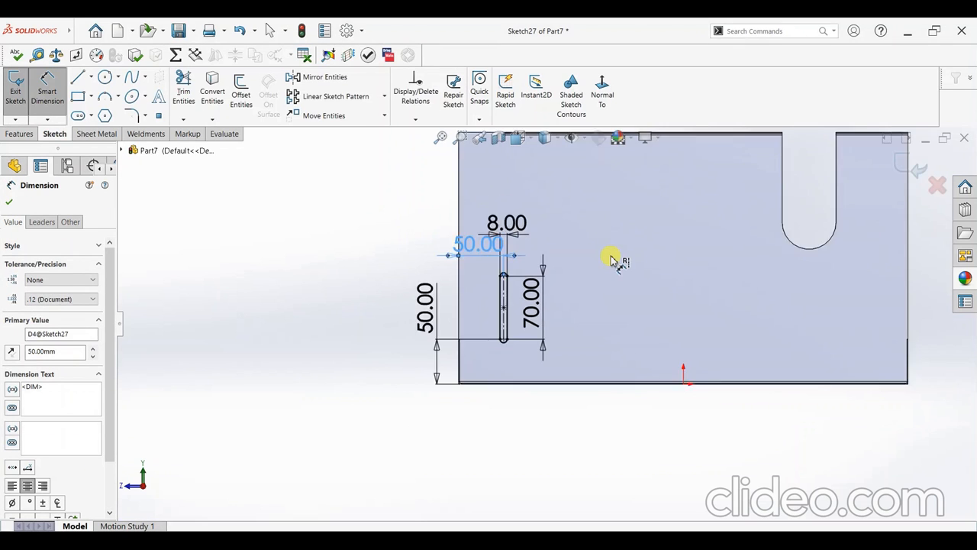
pyautogui.press('f')
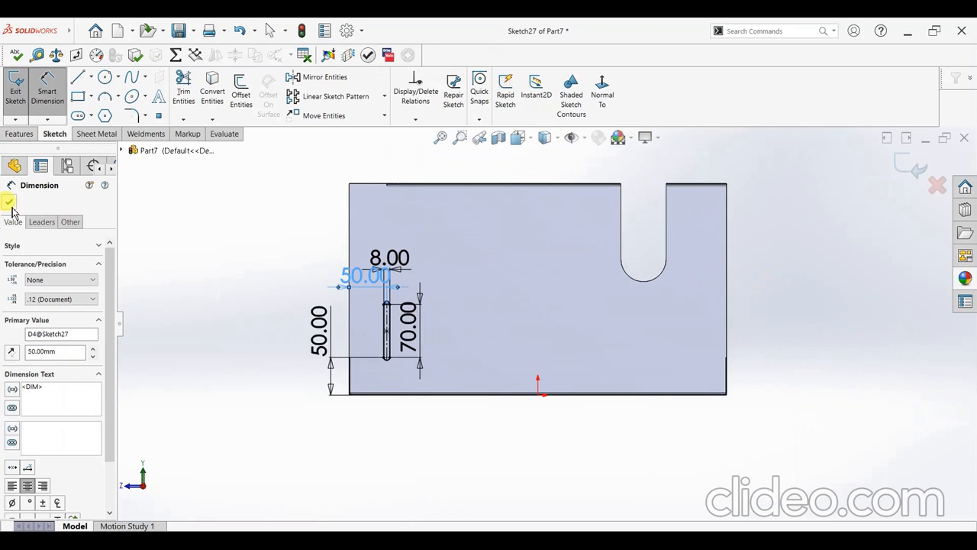
pyautogui.click(9, 203)
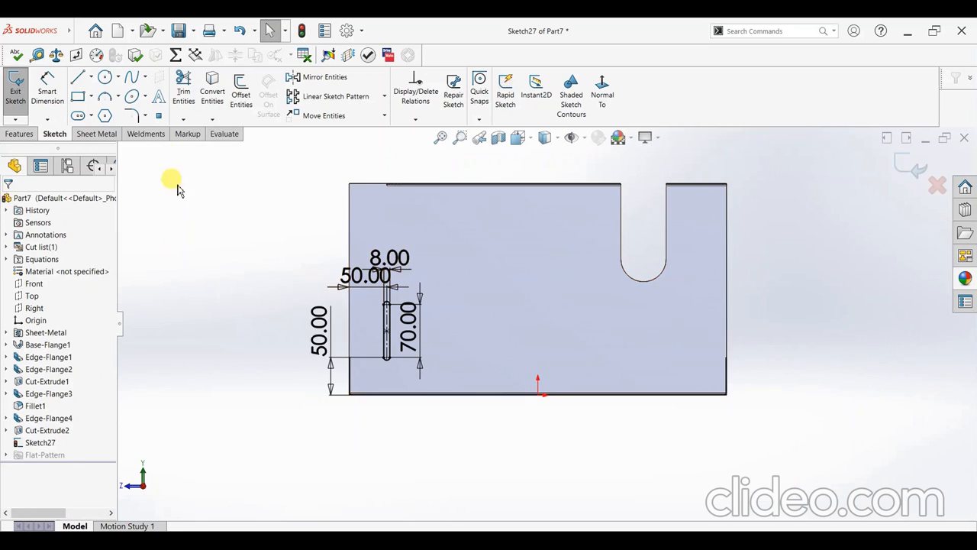
pyautogui.click(384, 96)
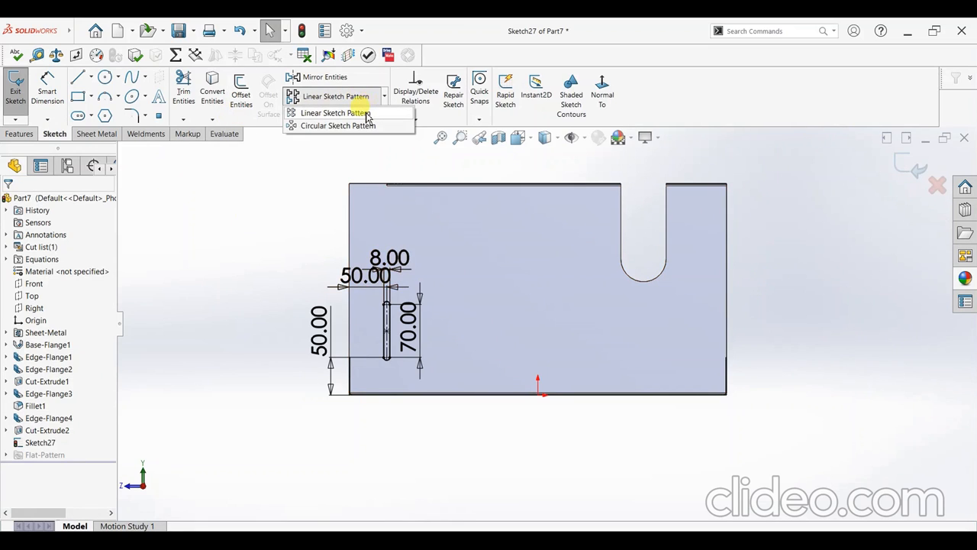
pyautogui.click(366, 115)
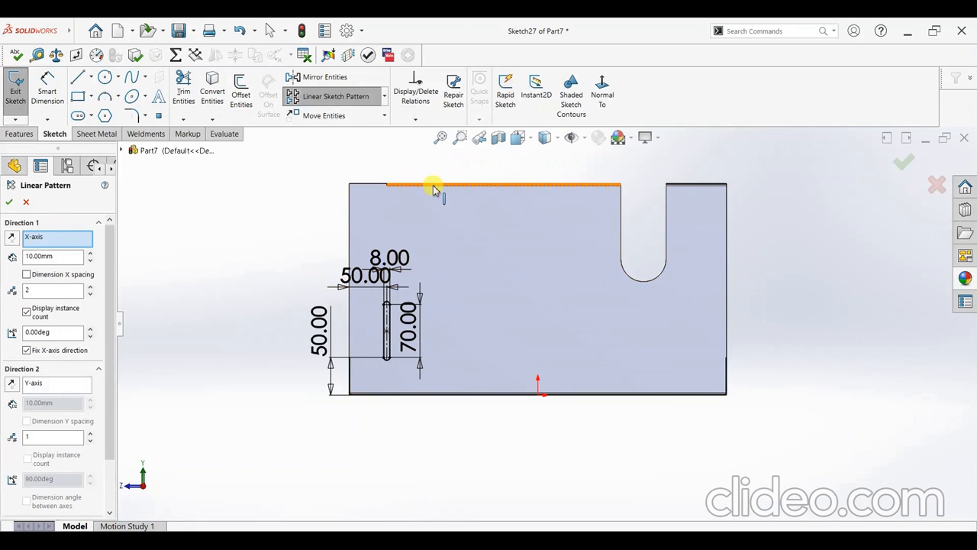
pyautogui.click(434, 189)
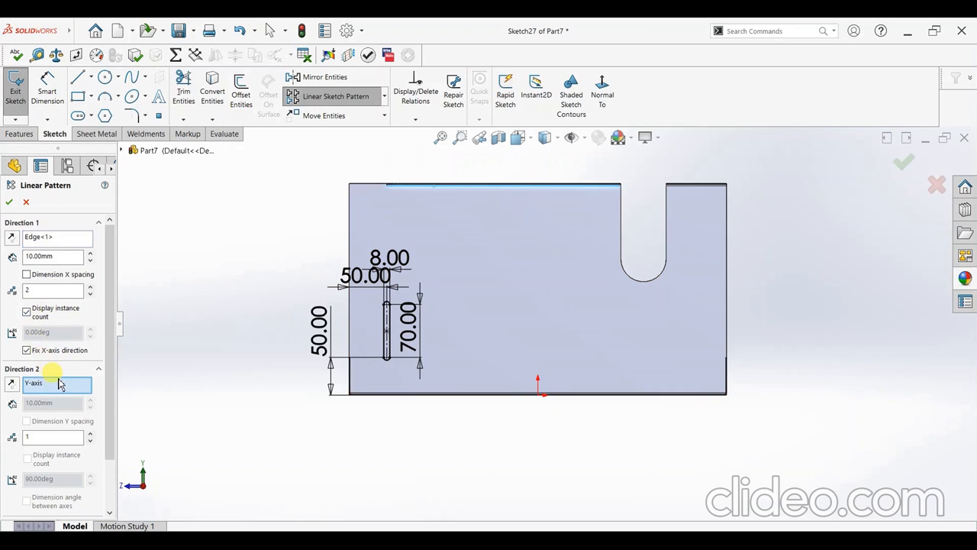
pyautogui.scroll(-2, 102, 458)
pyautogui.click(79, 487)
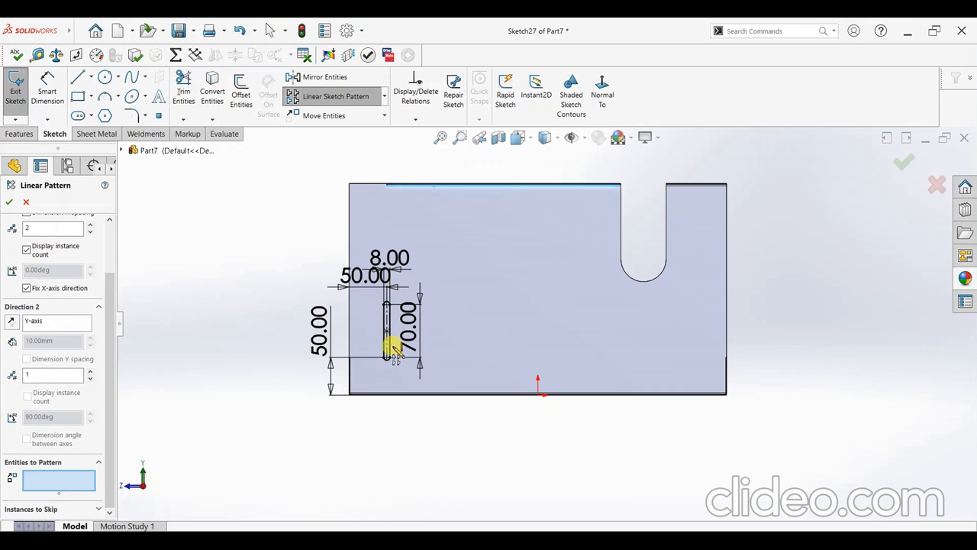
pyautogui.scroll(-3, 391, 348)
pyautogui.click(409, 362)
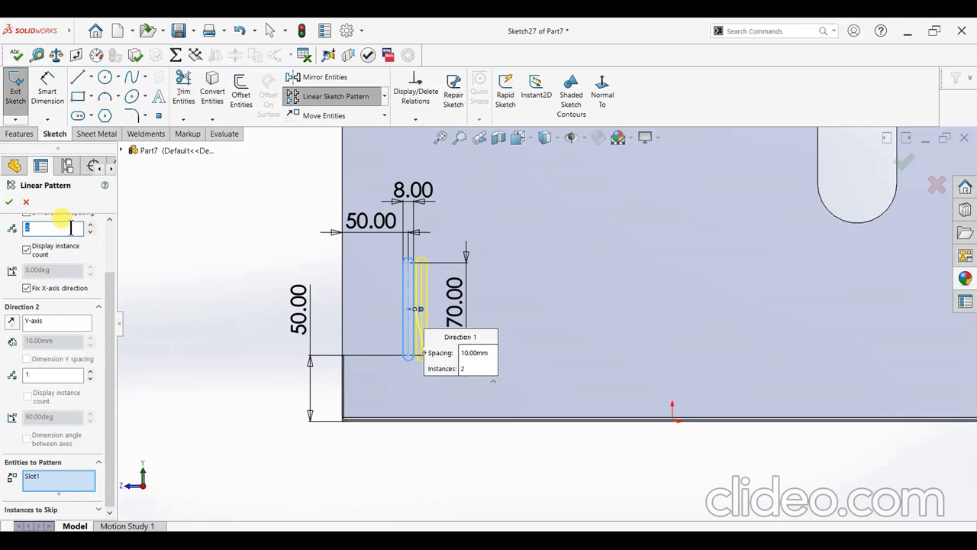
# Set the slot pattern to 20 instances with a spacing of 8+8 mm.
pyautogui.press('Return')
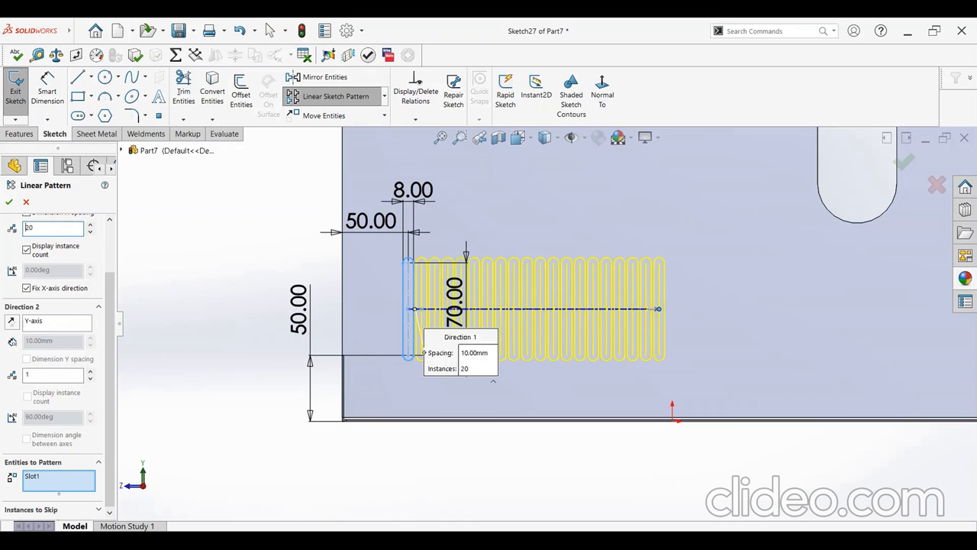
pyautogui.moveTo(107, 280); pyautogui.dragTo(110, 224)
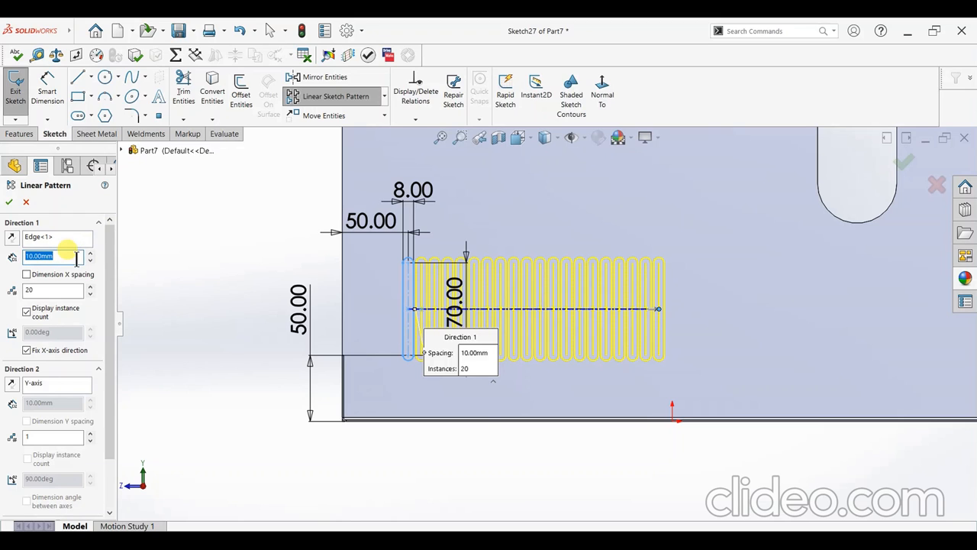
pyautogui.write('8')
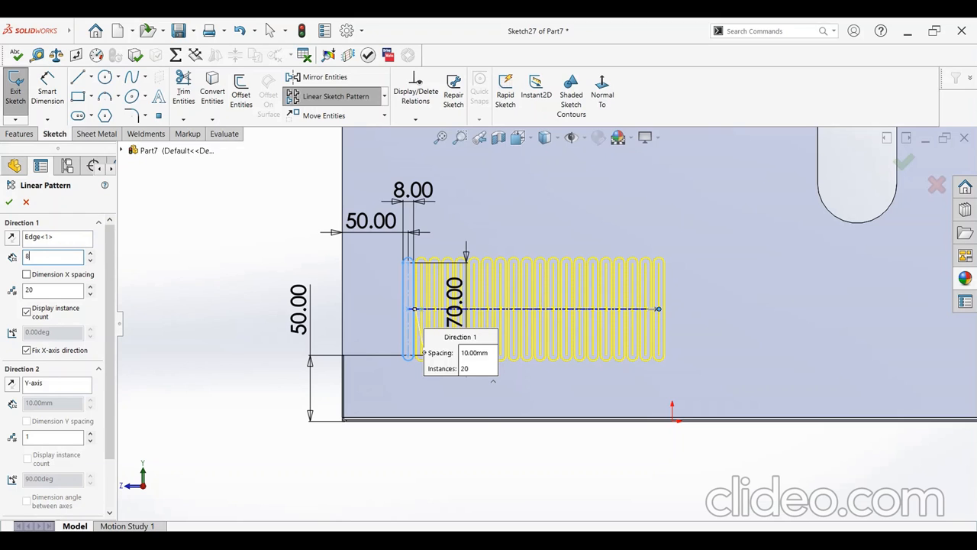
pyautogui.write('+8')
pyautogui.press('Return')
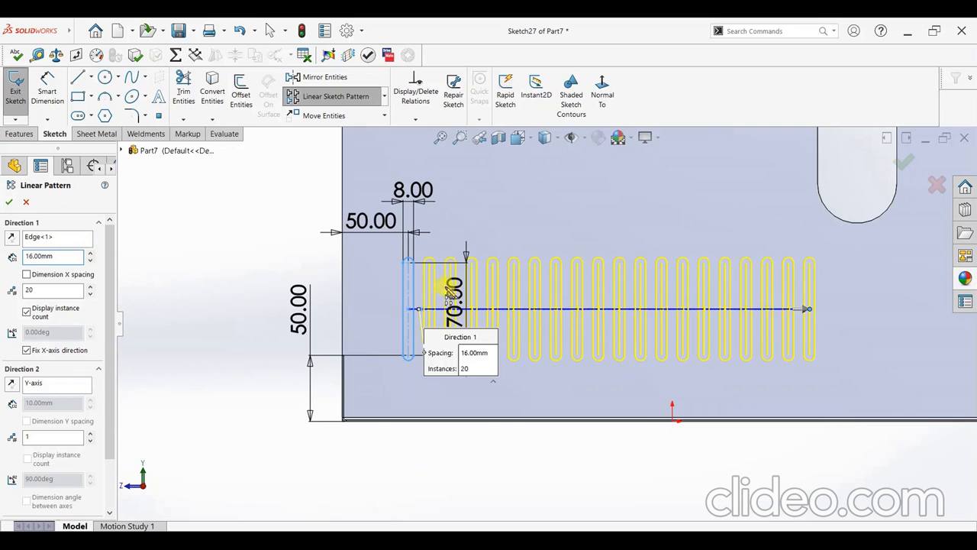
# Change the slot pattern to 25 instances and complete it.
pyautogui.scroll(3, 573, 309)
pyautogui.scroll(-2, 706, 309)
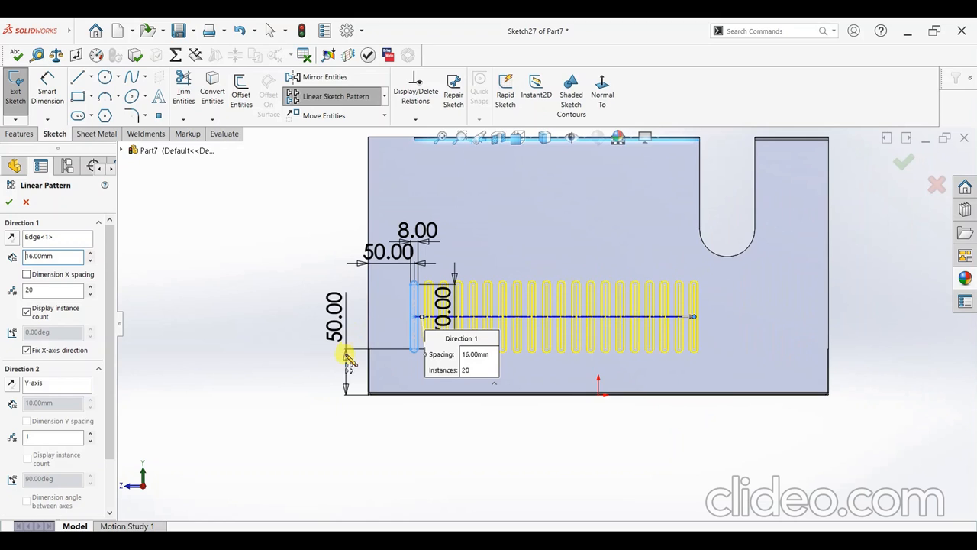
pyautogui.click(57, 292)
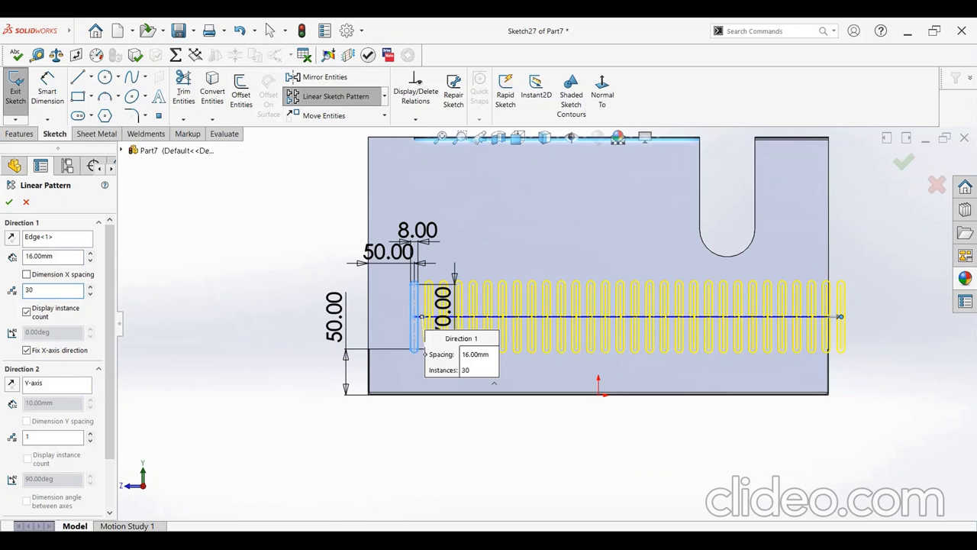
pyautogui.write('25')
pyautogui.click(10, 203)
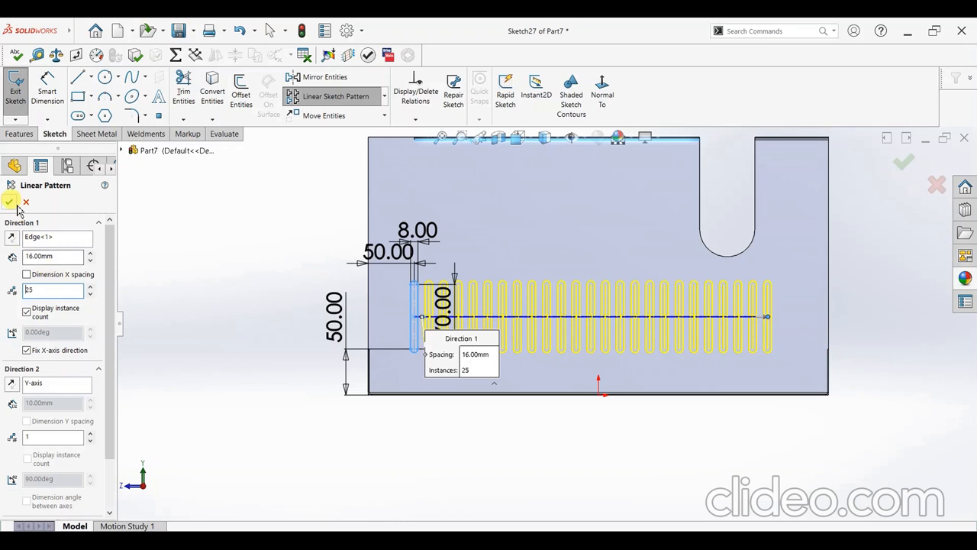
# Dimension the last patterned slot's centreline 55 mm from the tall flange's vertical edge on the open slot's side.
pyautogui.click(46, 81)
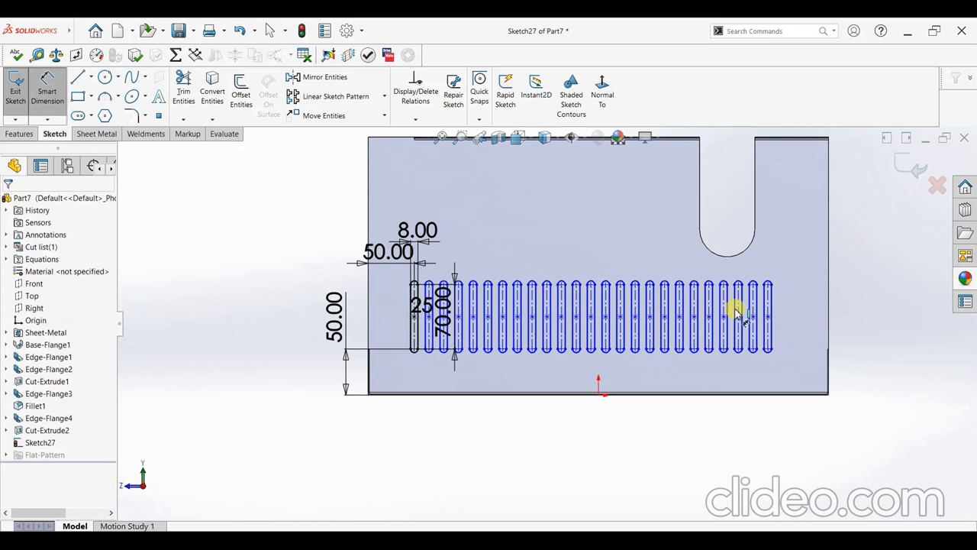
pyautogui.scroll(-3, 789, 318)
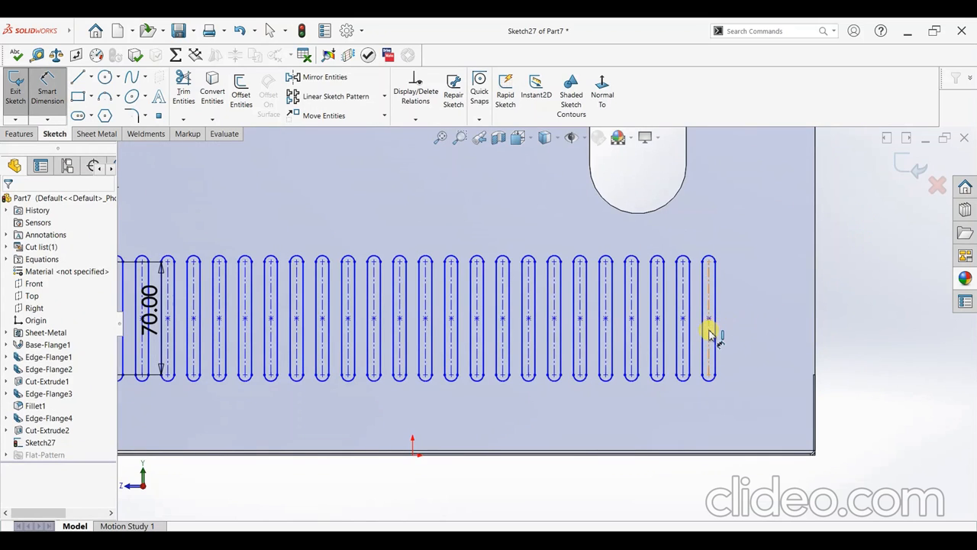
pyautogui.click(709, 333)
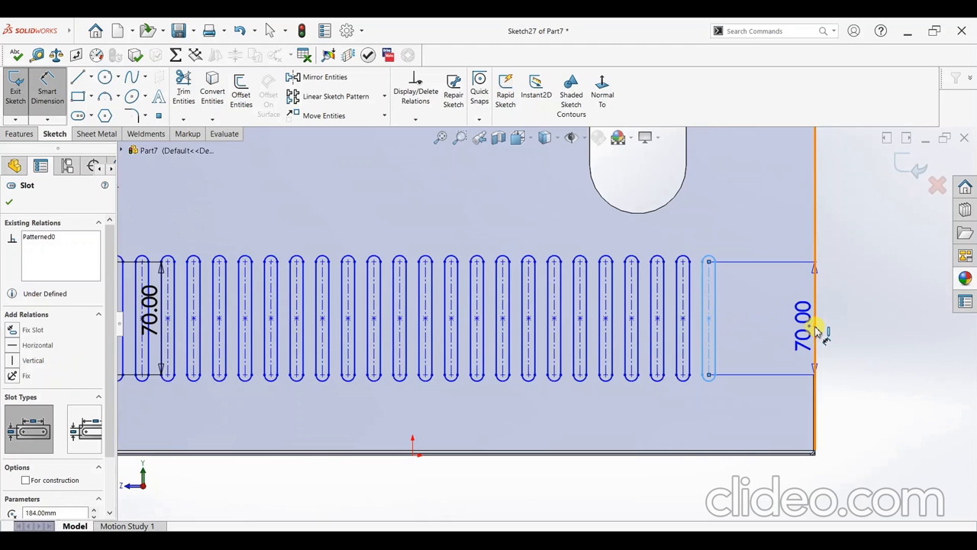
pyautogui.click(816, 330)
pyautogui.click(862, 324)
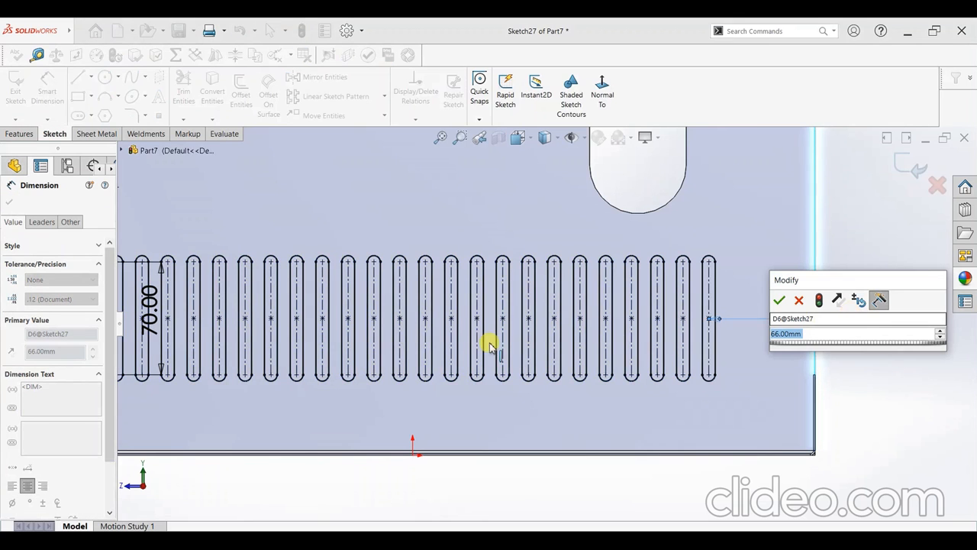
pyautogui.scroll(4, 490, 344)
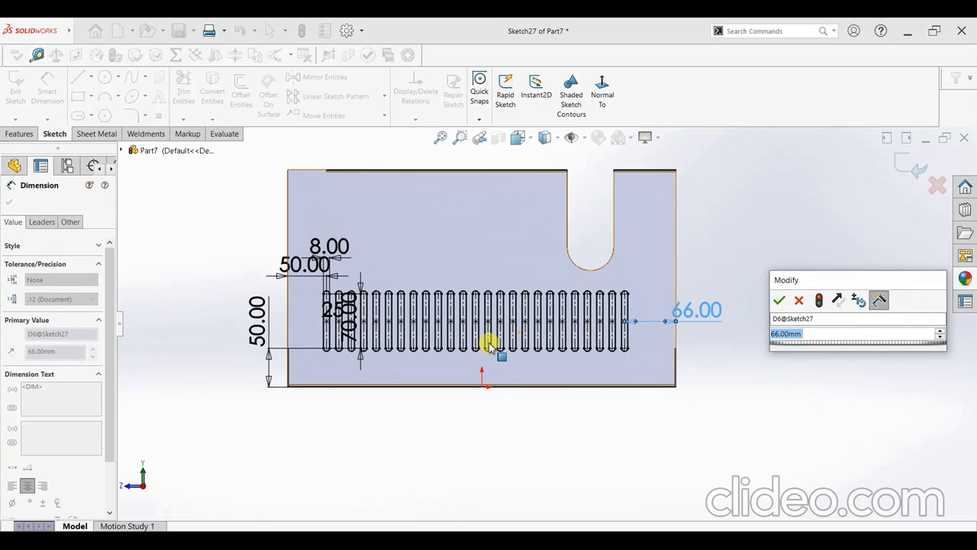
pyautogui.write('50')
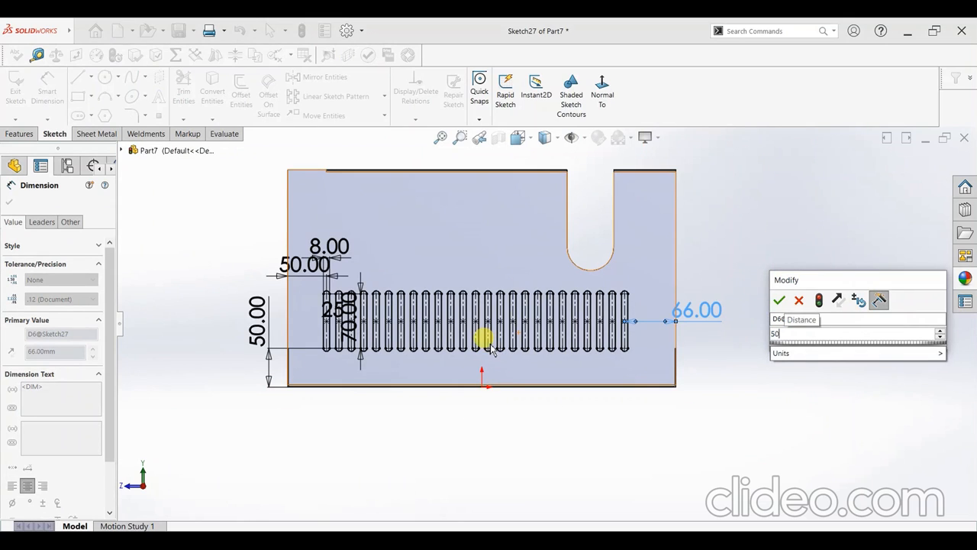
pyautogui.write('+')
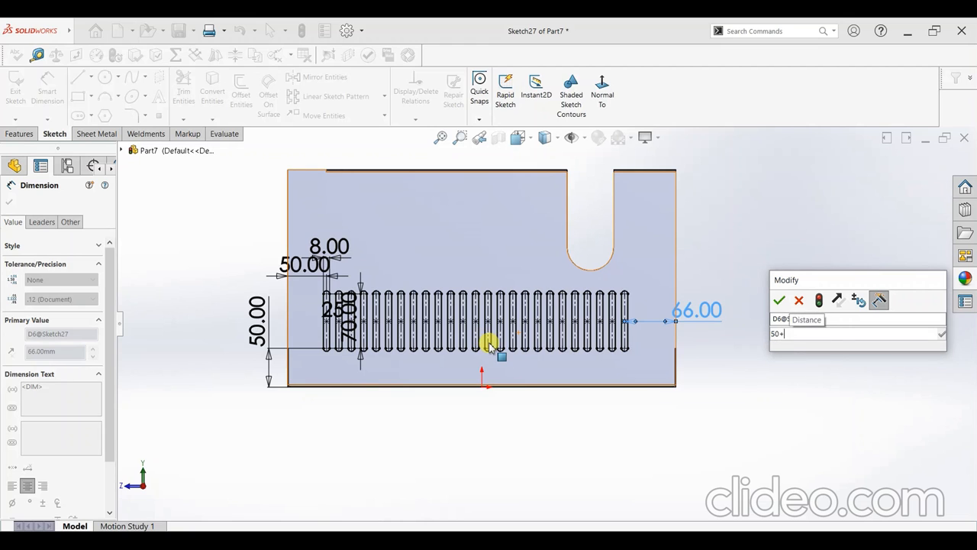
pyautogui.write('16')
pyautogui.press('Return')
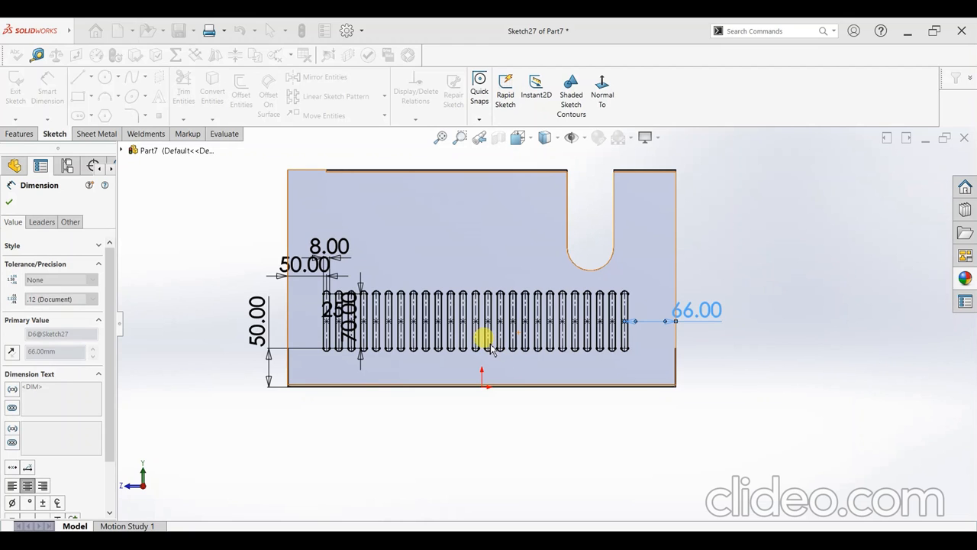
pyautogui.click(11, 202)
# Cut the patterned slots through the tall flange with a Through All extruded cut.
pyautogui.click(19, 134)
pyautogui.click(181, 90)
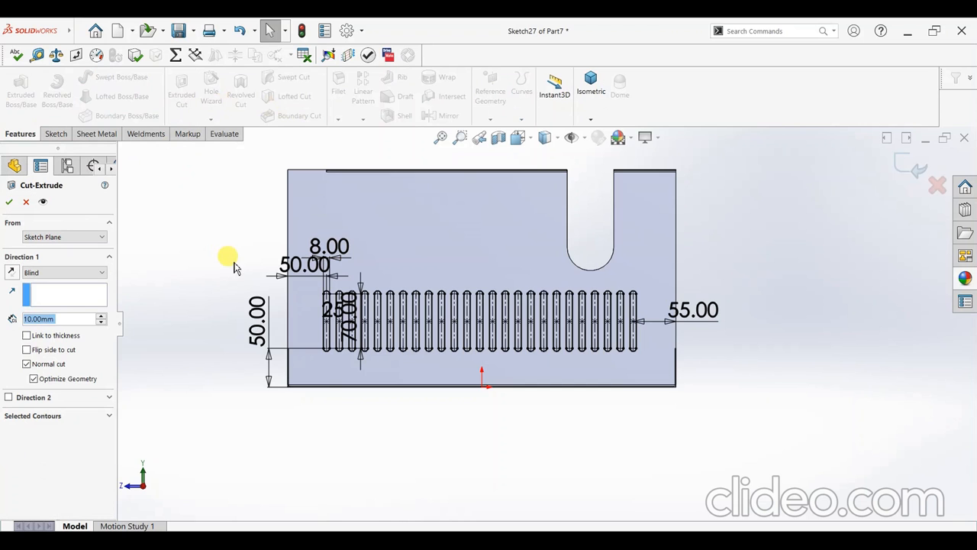
pyautogui.click(50, 273)
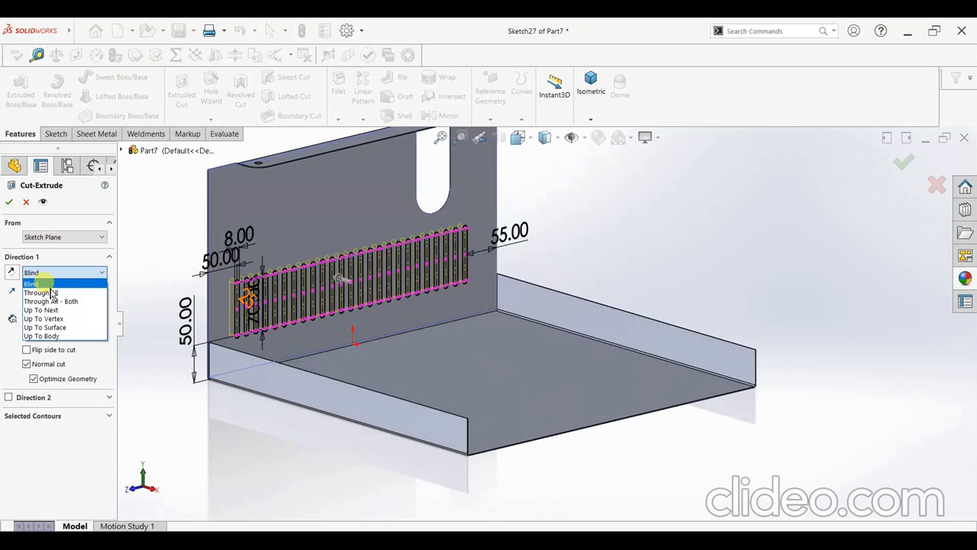
pyautogui.click(50, 293)
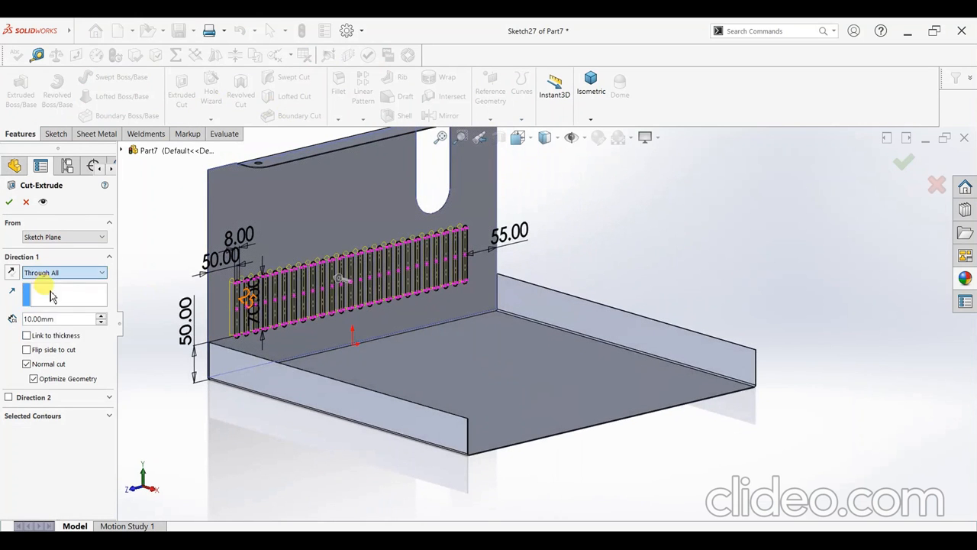
pyautogui.click(8, 203)
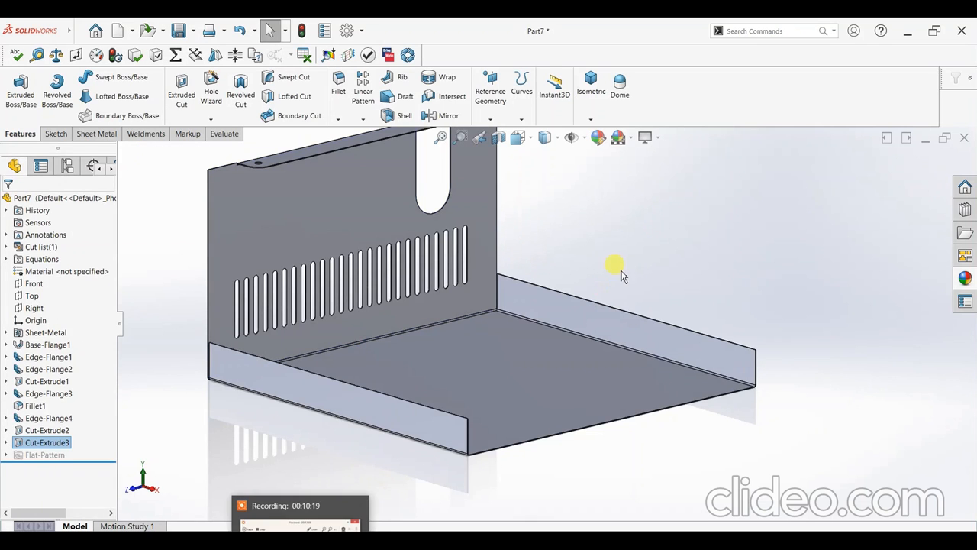
# Examine the row of slots cut in the tall flange from several angles.
pyautogui.click(644, 251)
pyautogui.scroll(3, 644, 251)
pyautogui.scroll(-1, 617, 235)
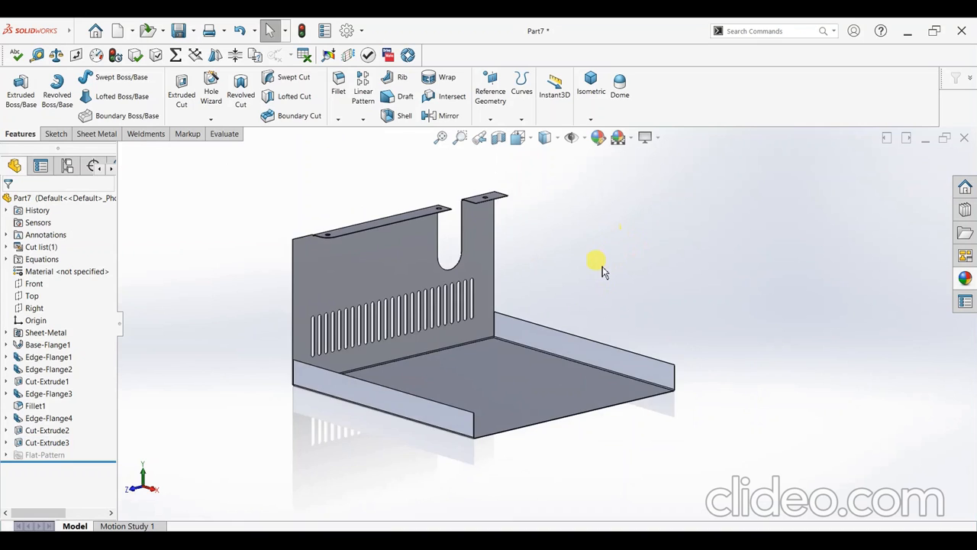
pyautogui.moveTo(602, 267); pyautogui.dragTo(575, 268, button='middle')
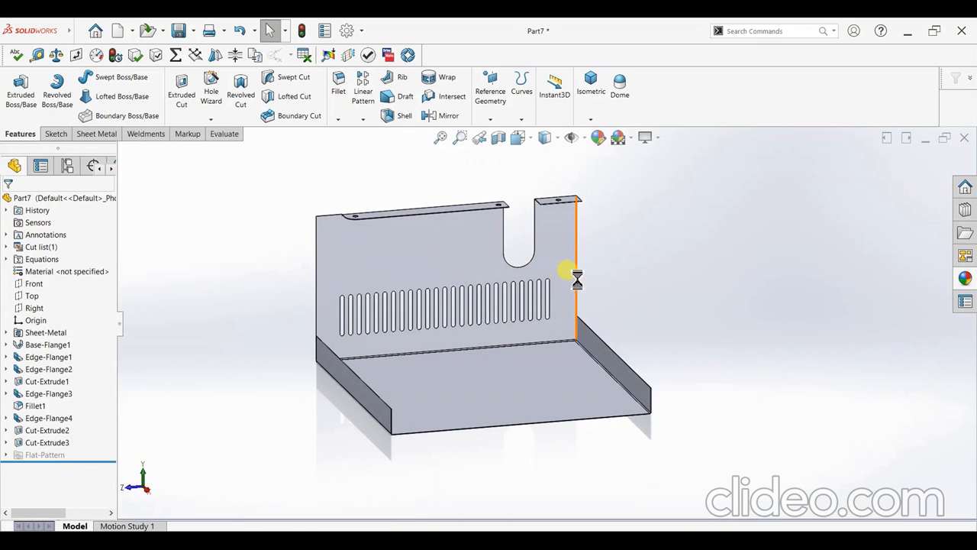
pyautogui.scroll(-4, 572, 279)
pyautogui.scroll(5, 604, 272)
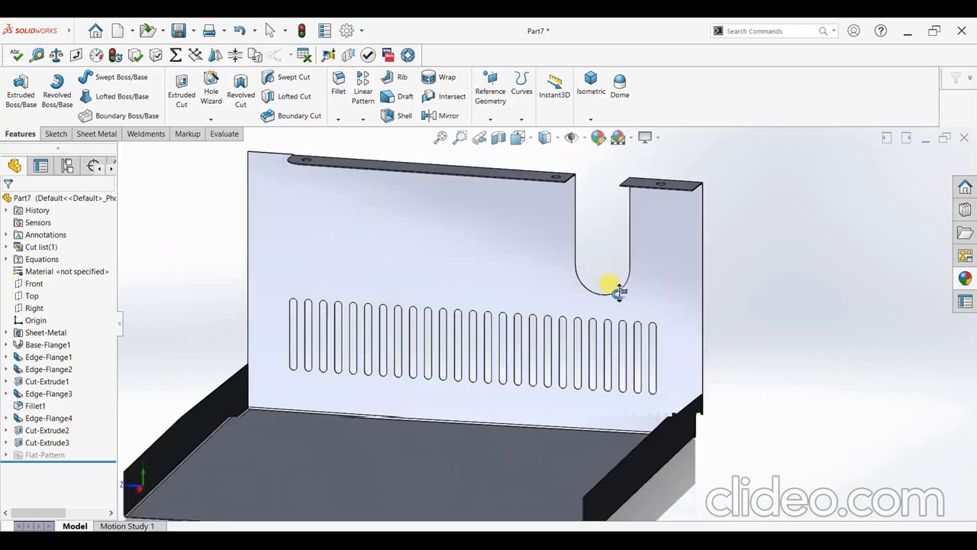
pyautogui.scroll(-4, 600, 298)
pyautogui.scroll(-1, 731, 227)
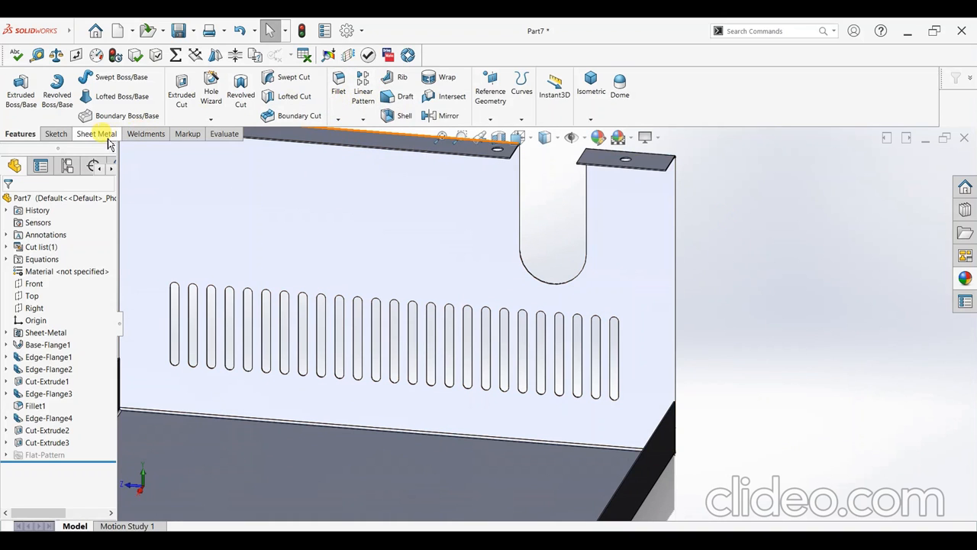
# Start an edge flange on the tall flange's vertical edge beside the open slot and set its length to 25 mm.
pyautogui.click(100, 134)
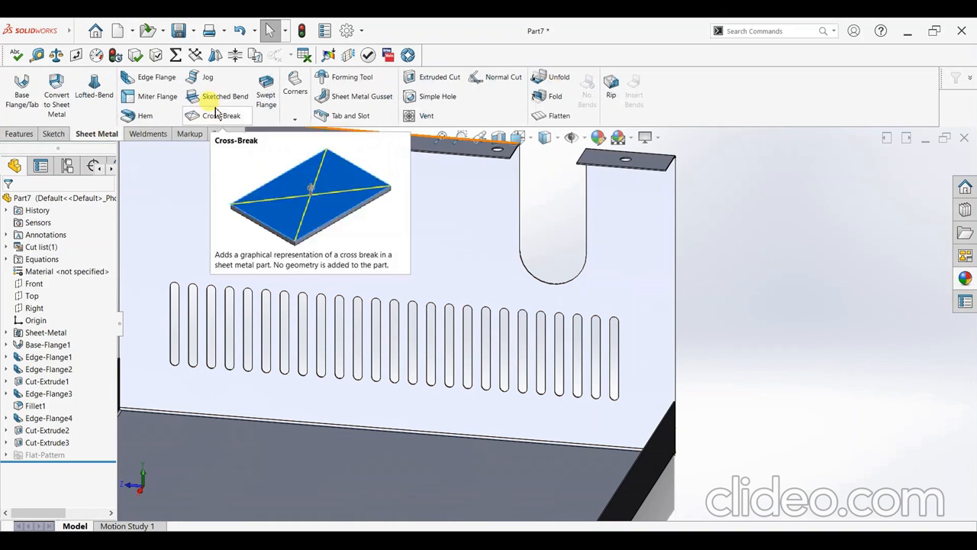
pyautogui.click(673, 299)
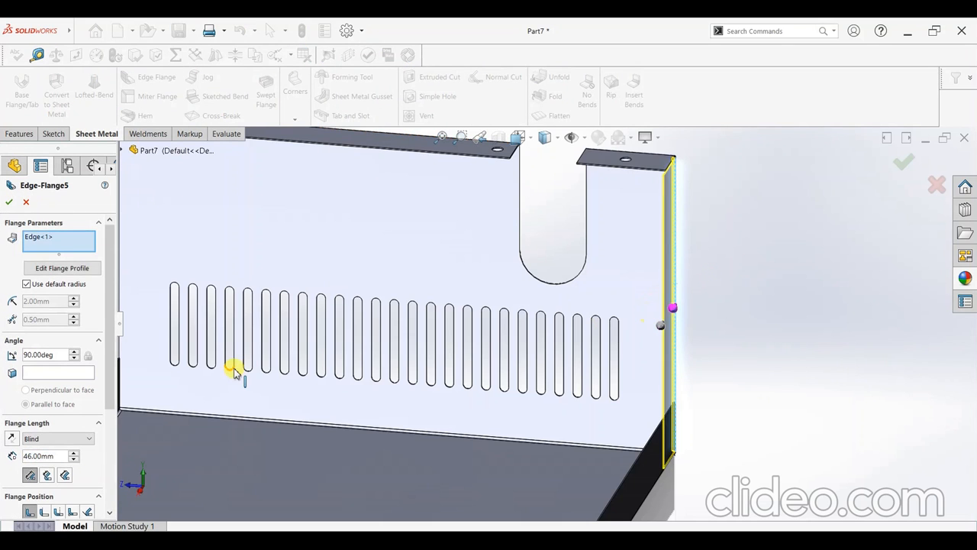
pyautogui.moveTo(736, 428); pyautogui.dragTo(664, 416, button='middle')
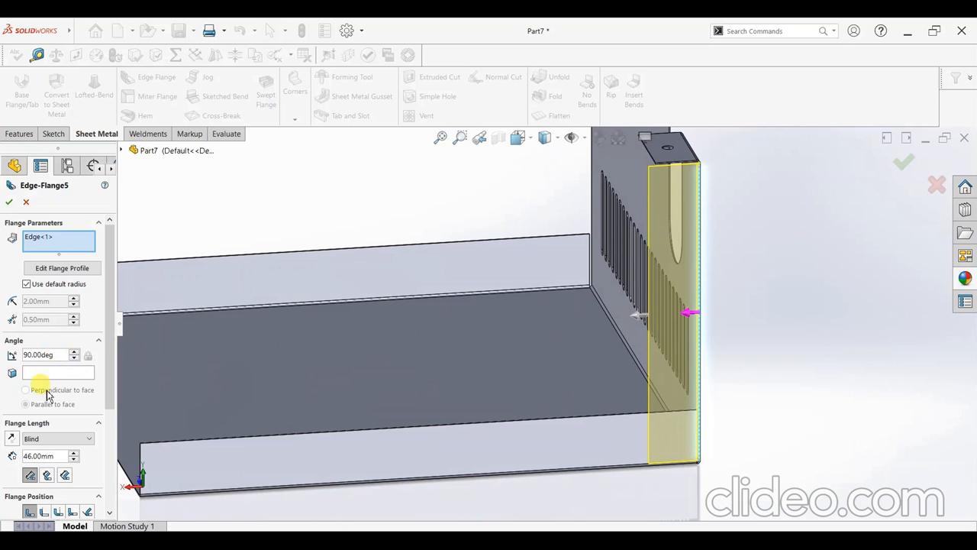
pyautogui.doubleClick(55, 456)
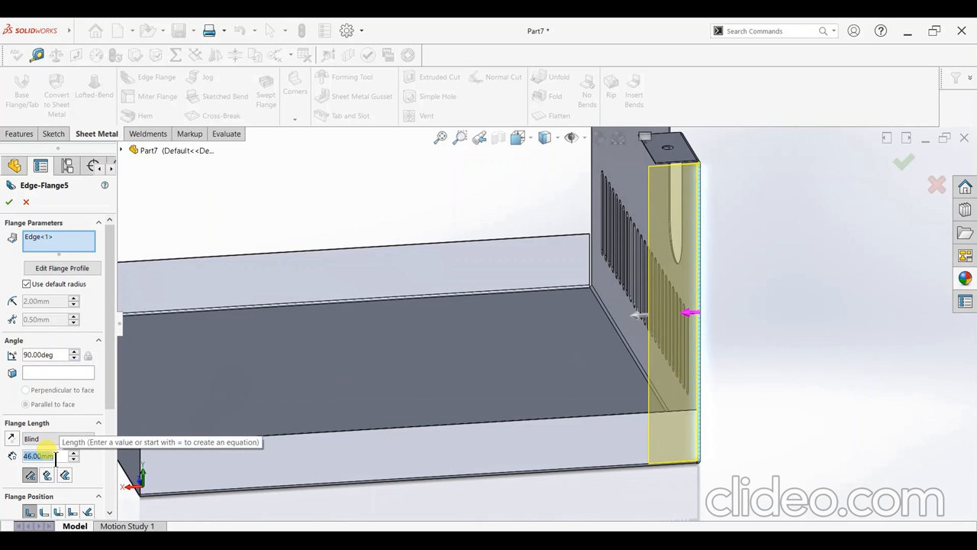
pyautogui.write('25')
pyautogui.press('Return')
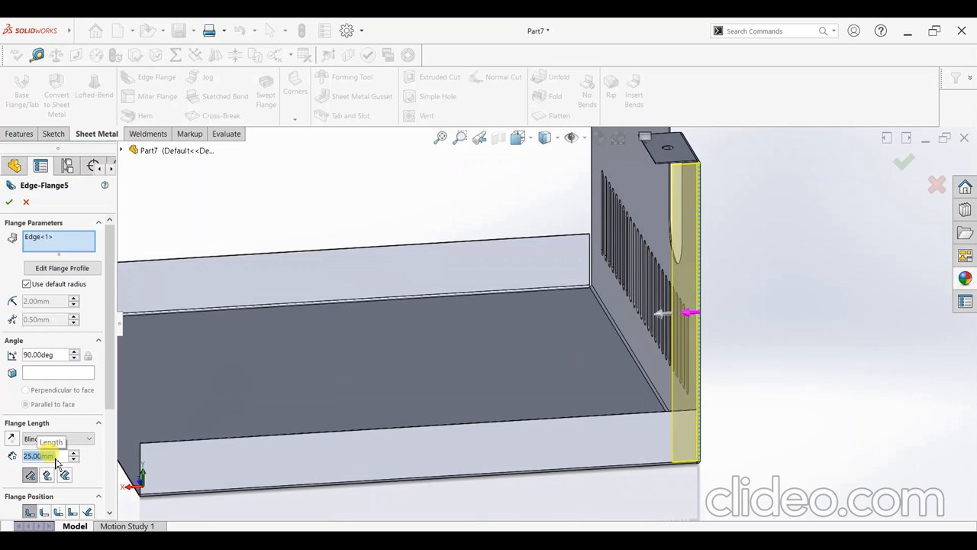
# Edit the flange profile and raise its lower edge above the side flange's upper edge.
pyautogui.click(79, 274)
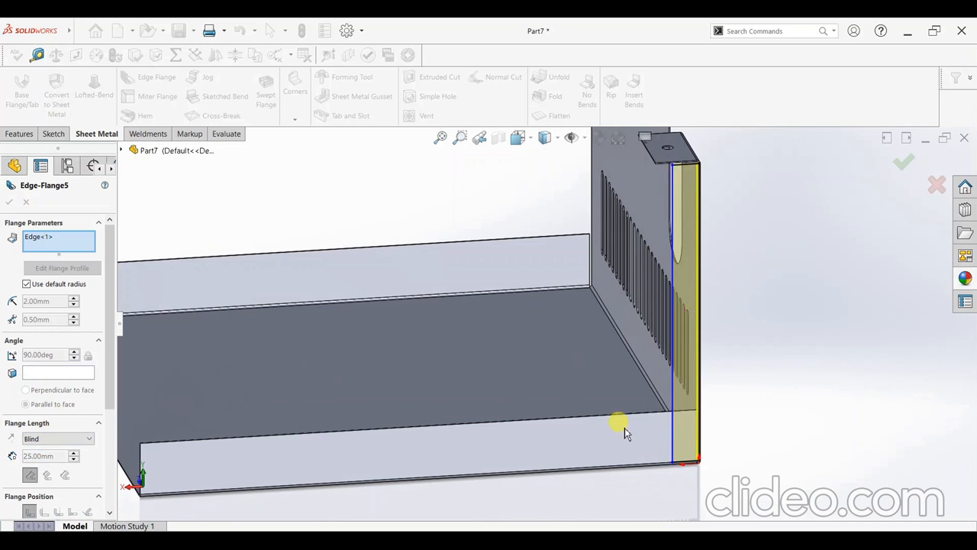
pyautogui.moveTo(761, 359); pyautogui.dragTo(488, 252)
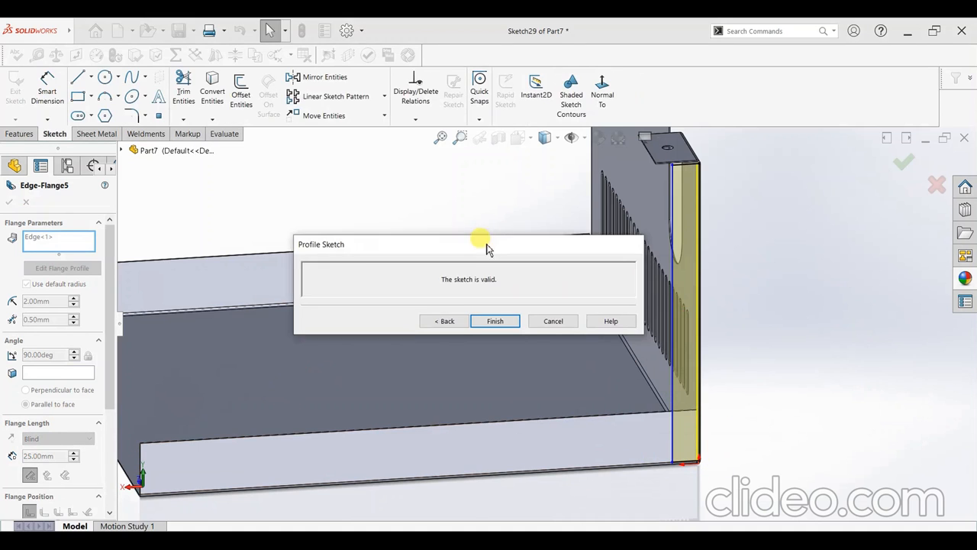
pyautogui.scroll(-5, 683, 453)
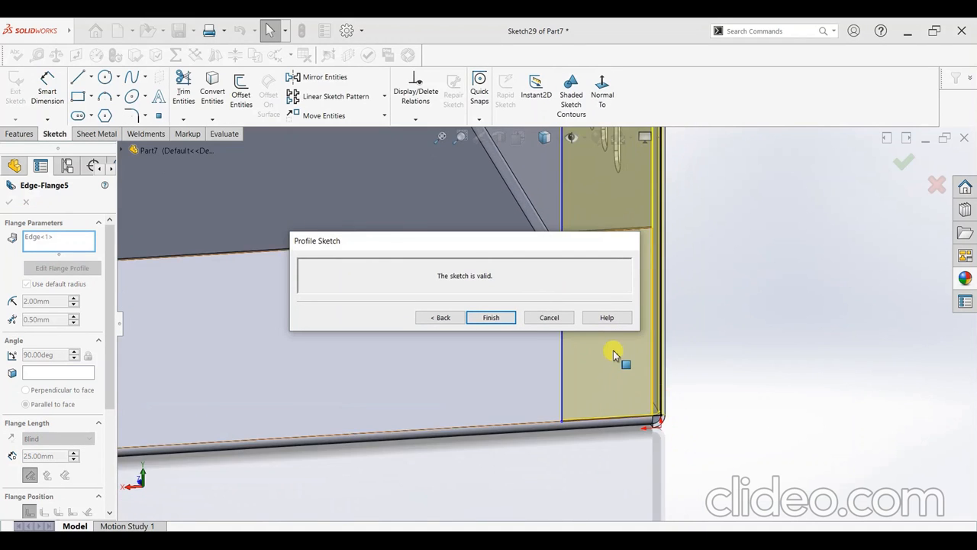
pyautogui.scroll(3, 614, 355)
pyautogui.moveTo(505, 245); pyautogui.dragTo(316, 202)
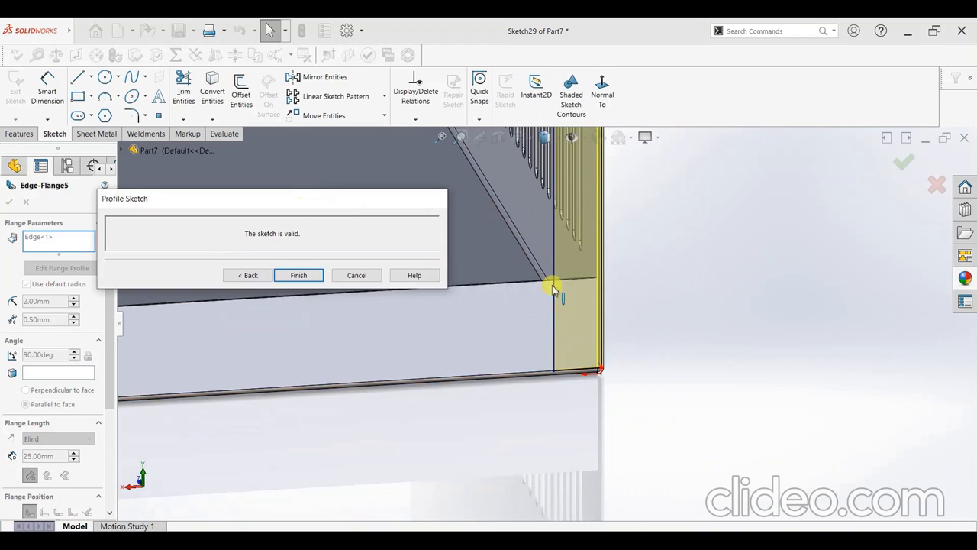
pyautogui.scroll(-2, 592, 377)
pyautogui.moveTo(608, 393); pyautogui.dragTo(610, 234)
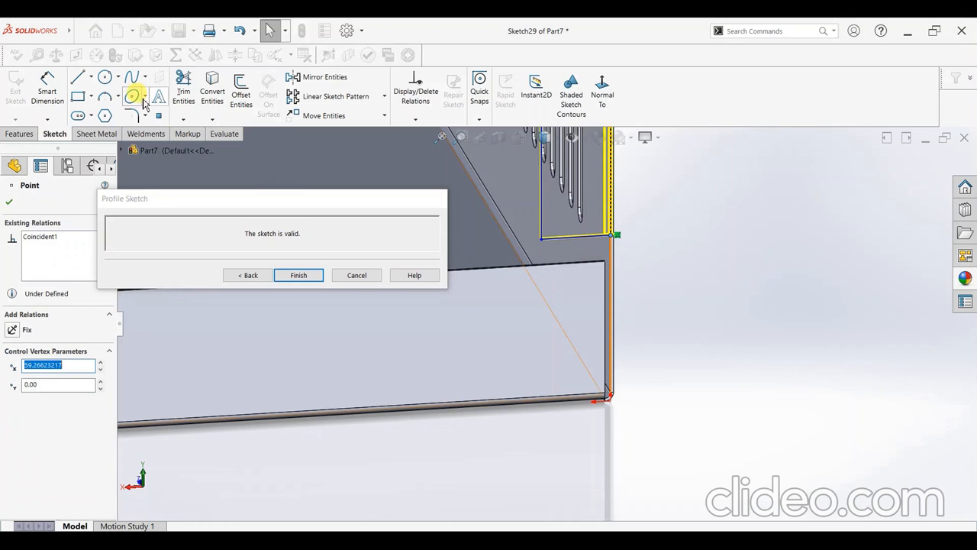
# Dimension the profile's lower line 1.5 mm from the side flange's upper edge.
pyautogui.click(48, 88)
pyautogui.scroll(-2, 578, 244)
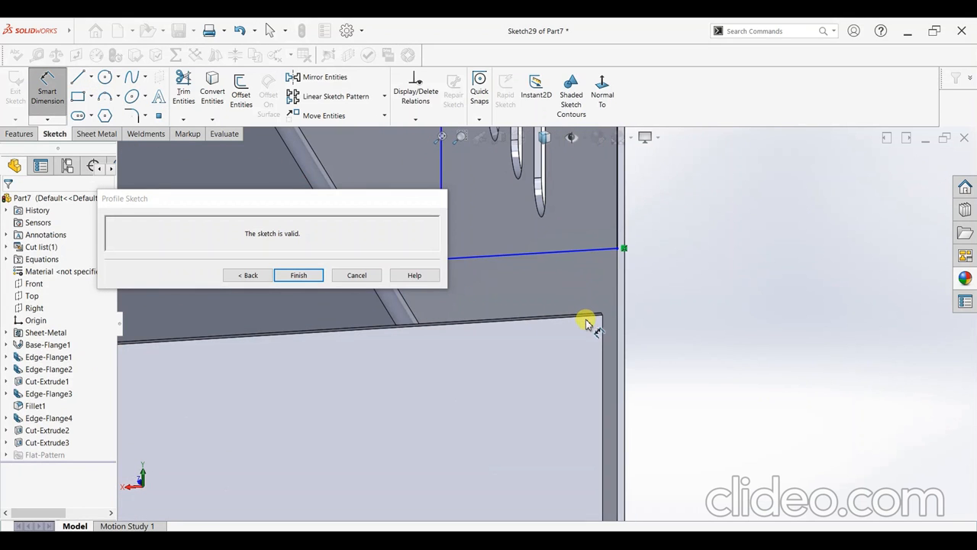
pyautogui.click(588, 322)
pyautogui.click(588, 250)
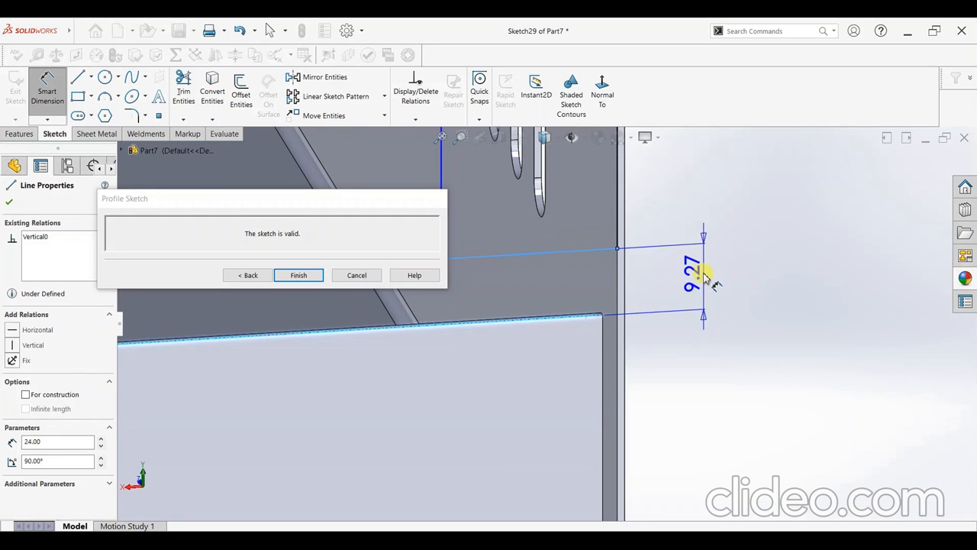
pyautogui.click(706, 279)
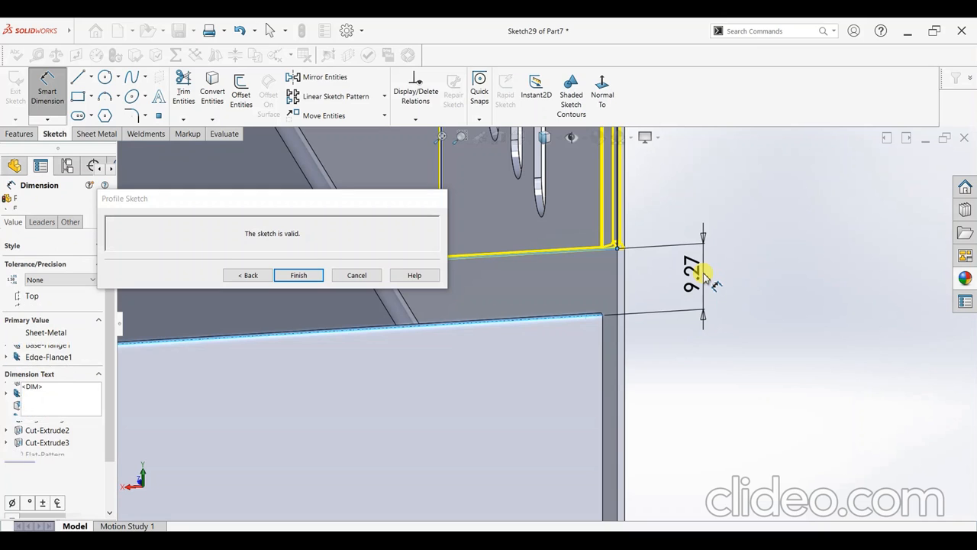
pyautogui.write('1.5')
pyautogui.press('Return')
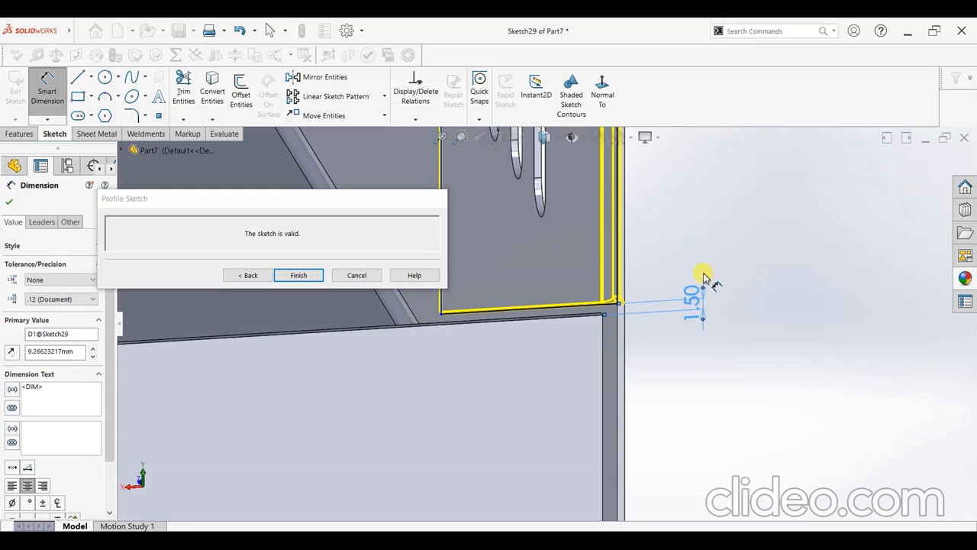
# Check the upper end of the flange profile, finish the profile sketch and create the edge flange.
pyautogui.scroll(5, 668, 230)
pyautogui.moveTo(666, 234); pyautogui.dragTo(536, 256, button='middle')
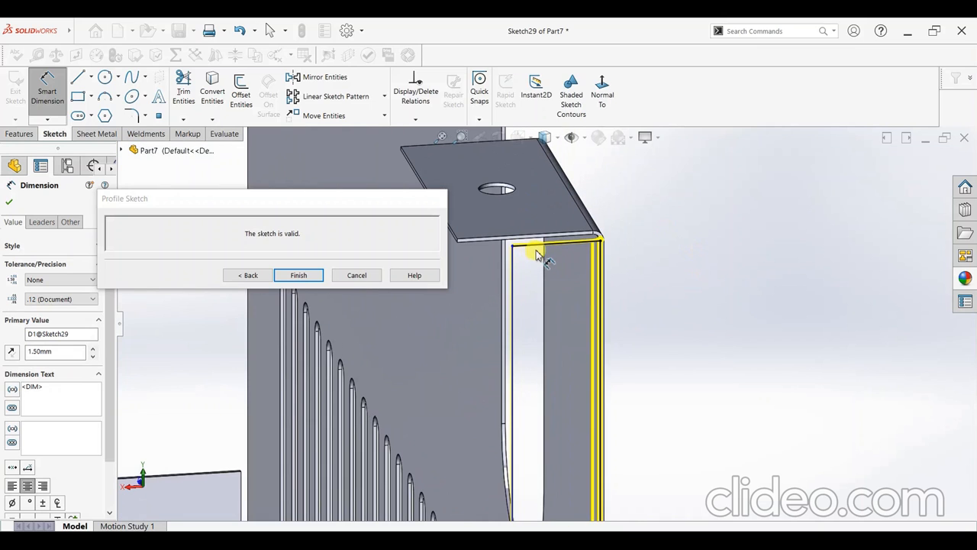
pyautogui.scroll(5, 532, 252)
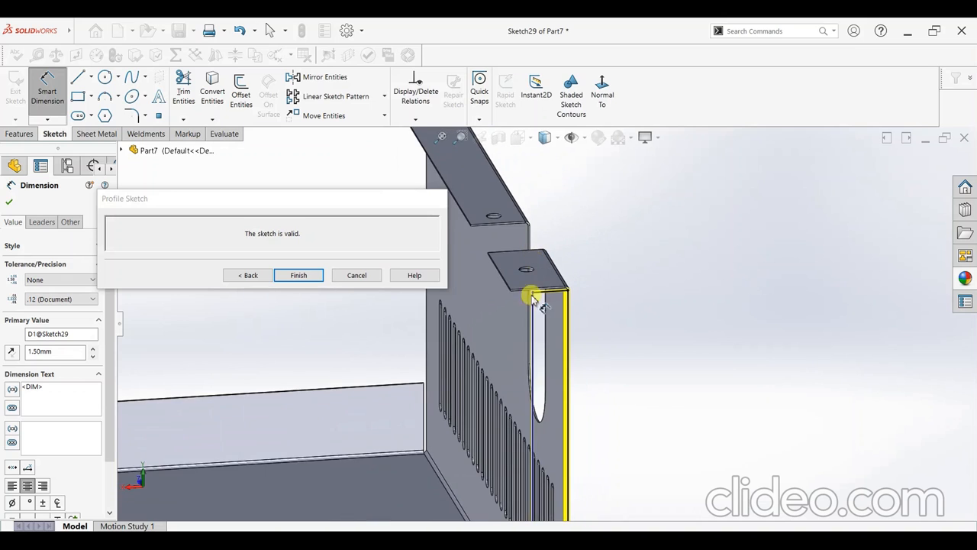
pyautogui.click(10, 202)
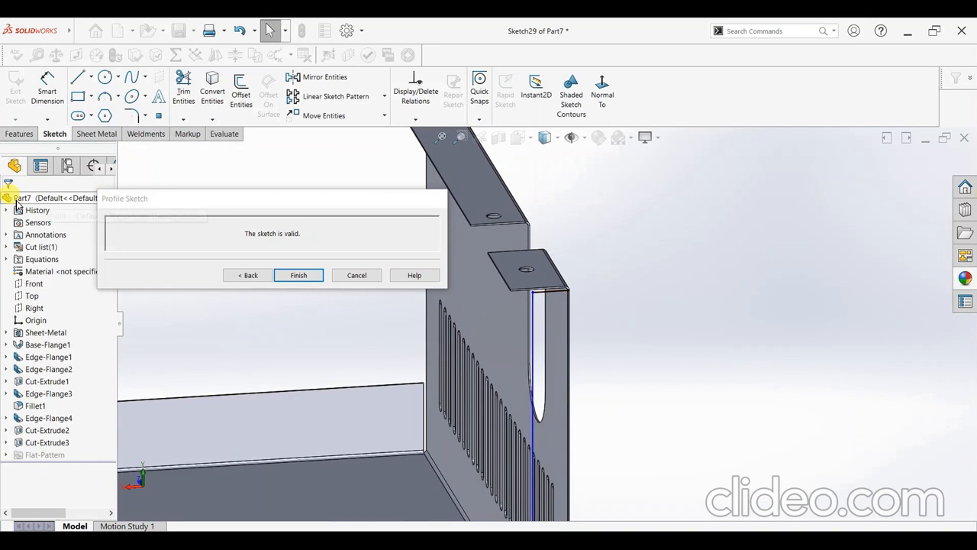
pyautogui.click(300, 276)
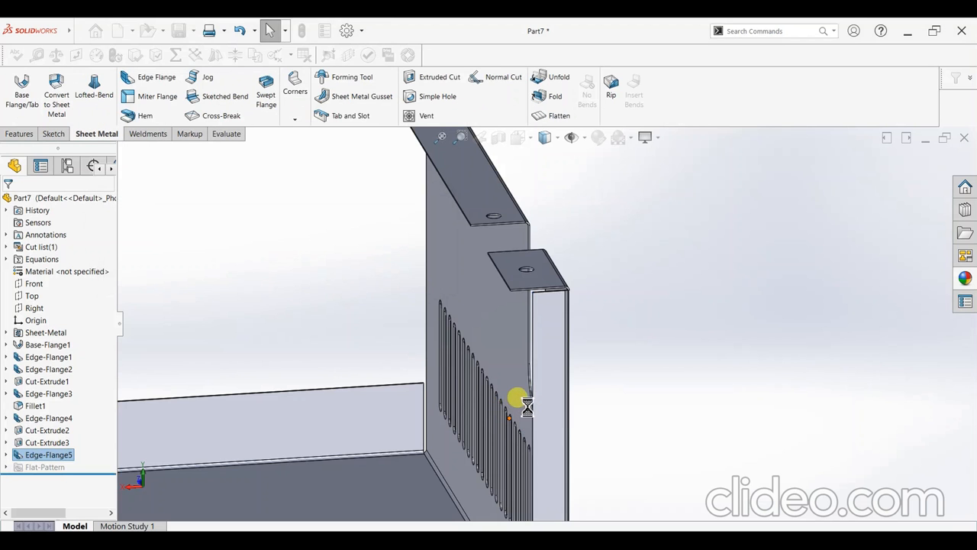
# Examine the new vertical edge flange and the whole part in the isometric view.
pyautogui.moveTo(558, 393); pyautogui.dragTo(678, 400, button='middle')
pyautogui.scroll(5, 687, 442)
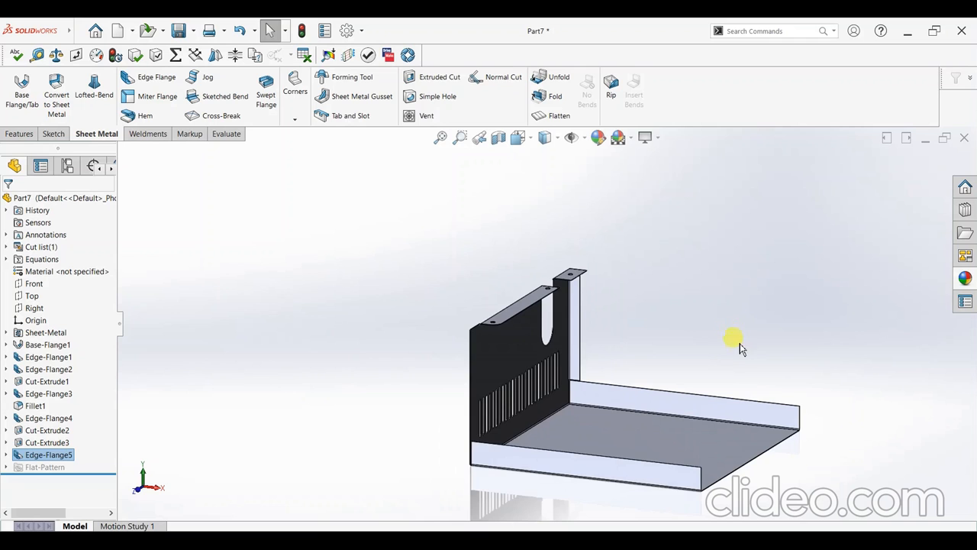
pyautogui.scroll(1, 743, 388)
pyautogui.scroll(-1, 744, 389)
pyautogui.scroll(2, 695, 418)
pyautogui.press('space')
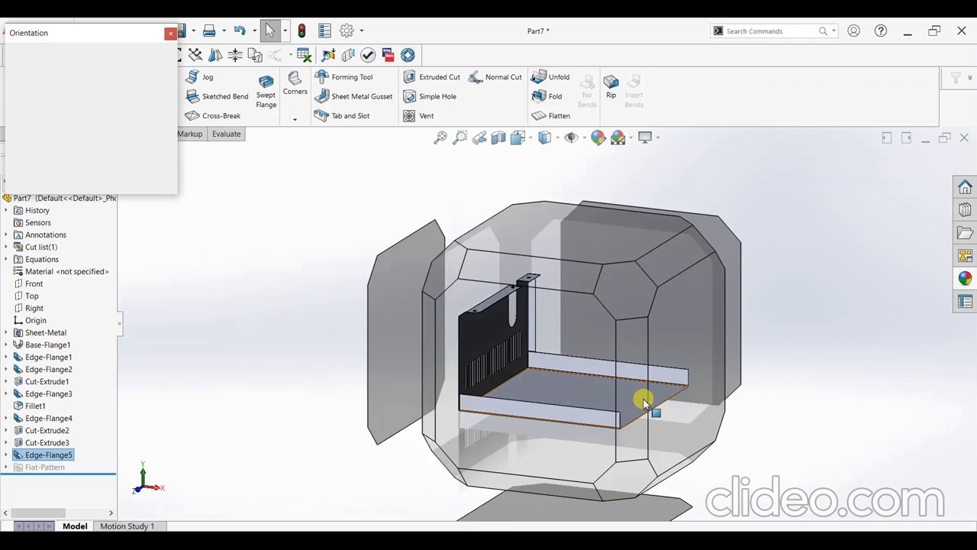
pyautogui.click(643, 403)
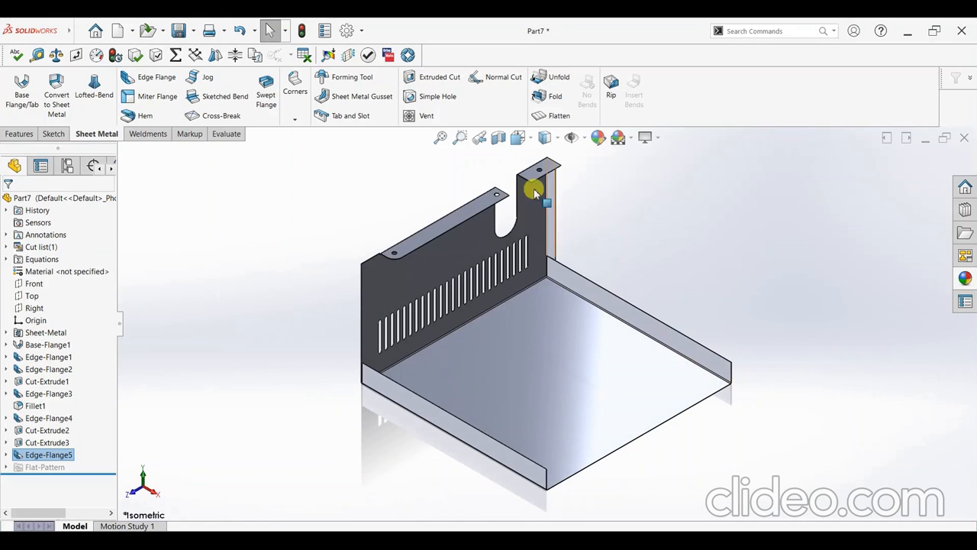
pyautogui.scroll(-2, 554, 182)
pyautogui.click(578, 170)
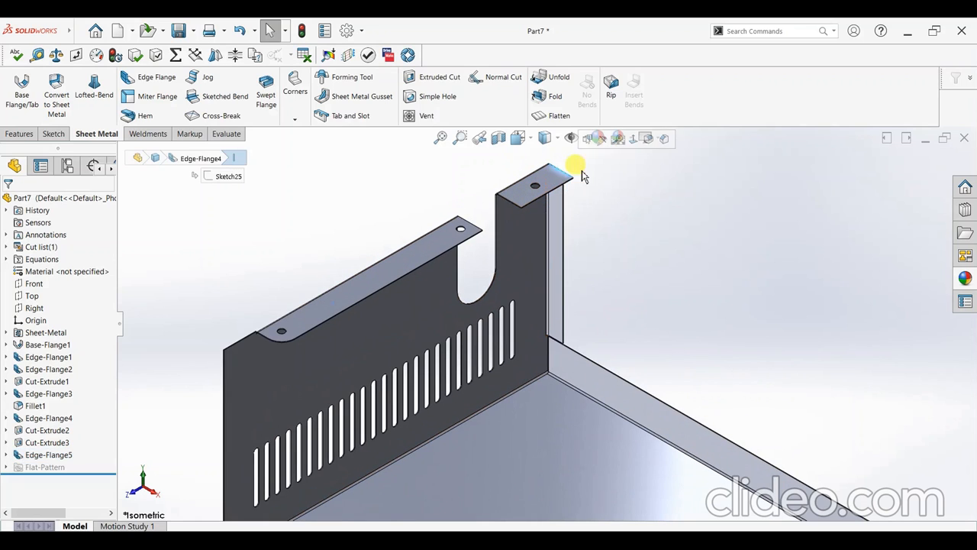
pyautogui.click(657, 219)
pyautogui.scroll(3, 677, 284)
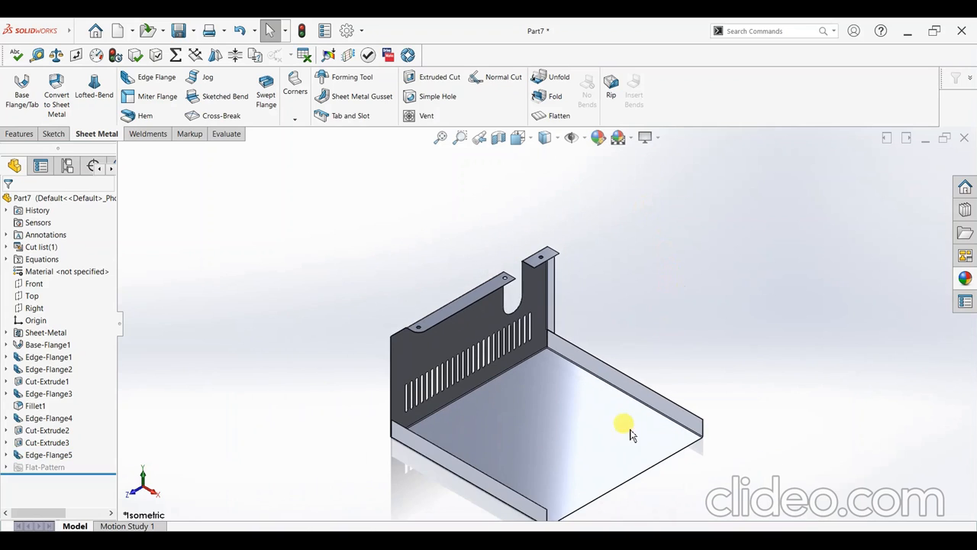
pyautogui.scroll(1, 637, 482)
pyautogui.scroll(-1, 556, 361)
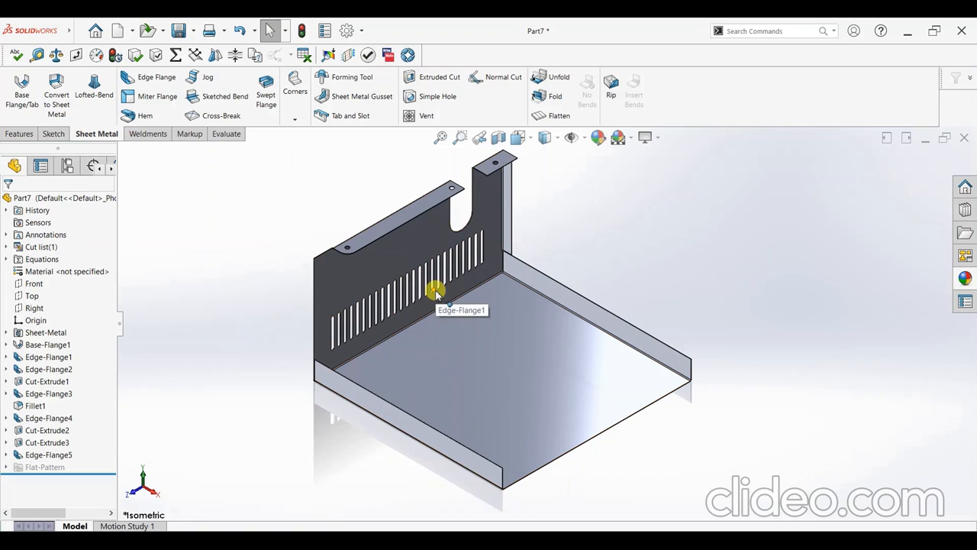
pyautogui.click(149, 77)
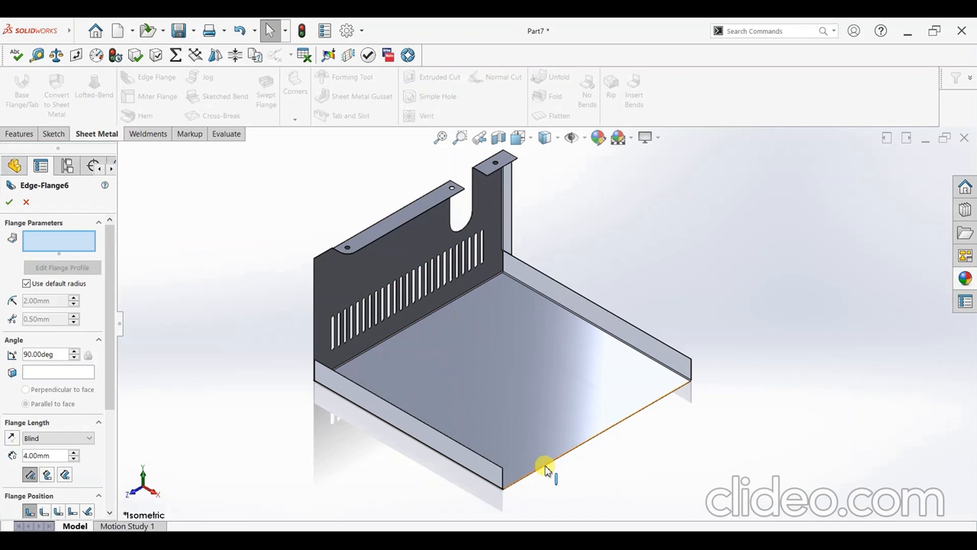
pyautogui.click(545, 468)
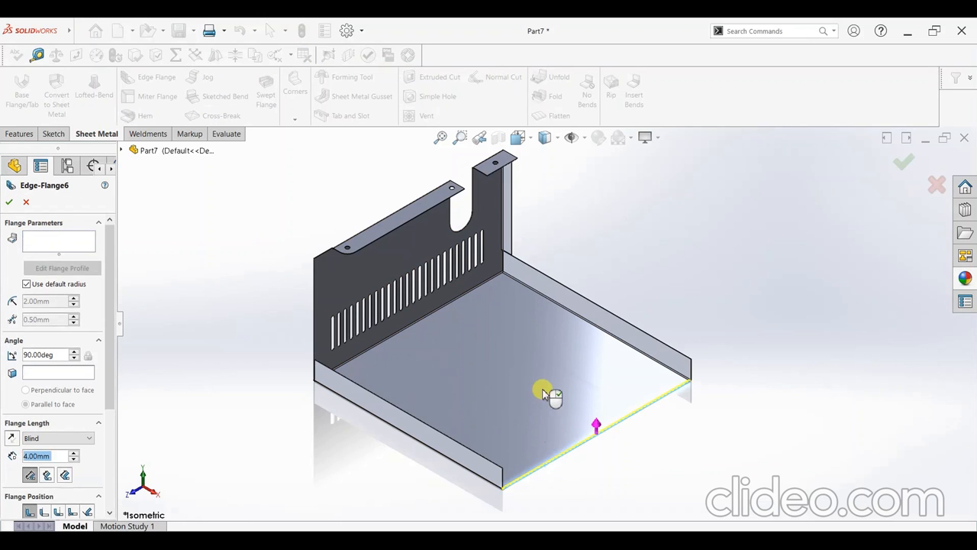
pyautogui.click(538, 350)
pyautogui.scroll(-3, 327, 342)
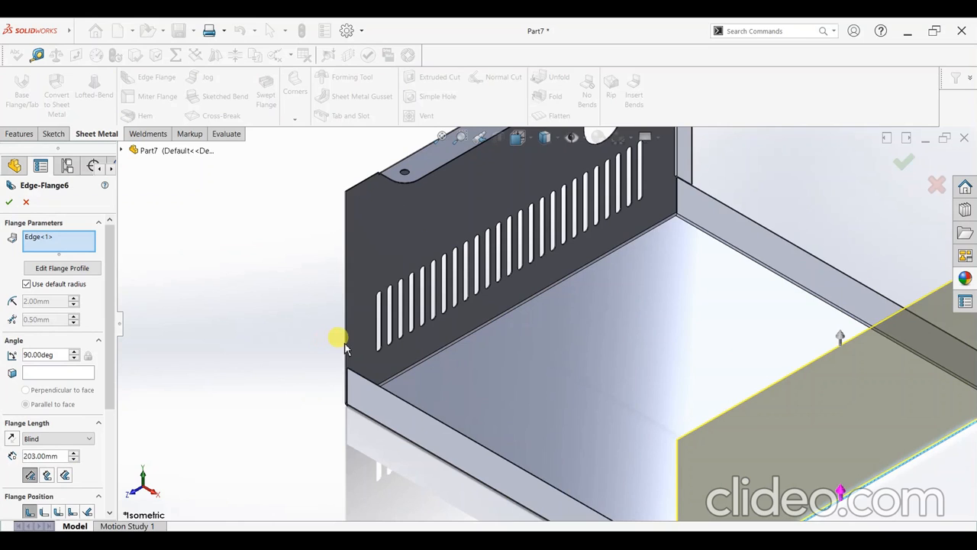
pyautogui.click(345, 346)
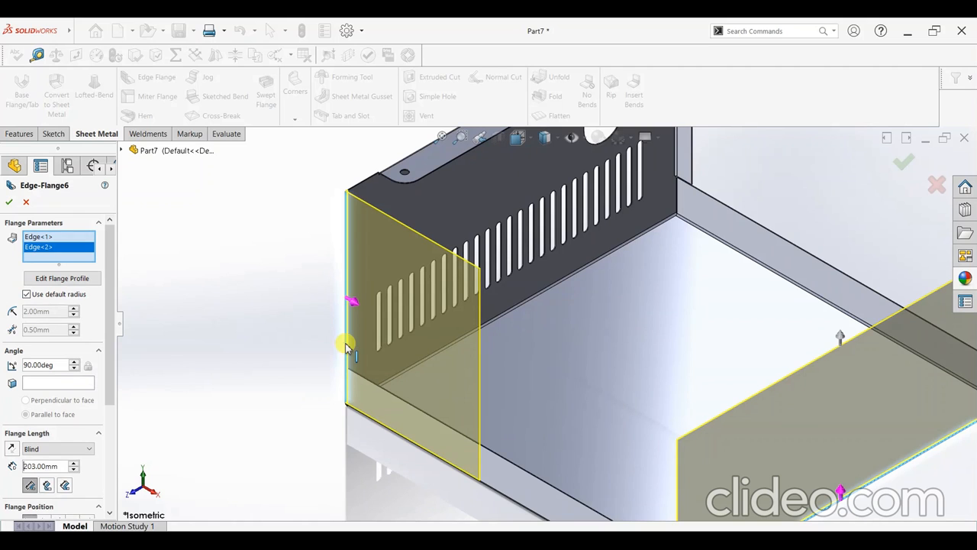
pyautogui.press('Escape')
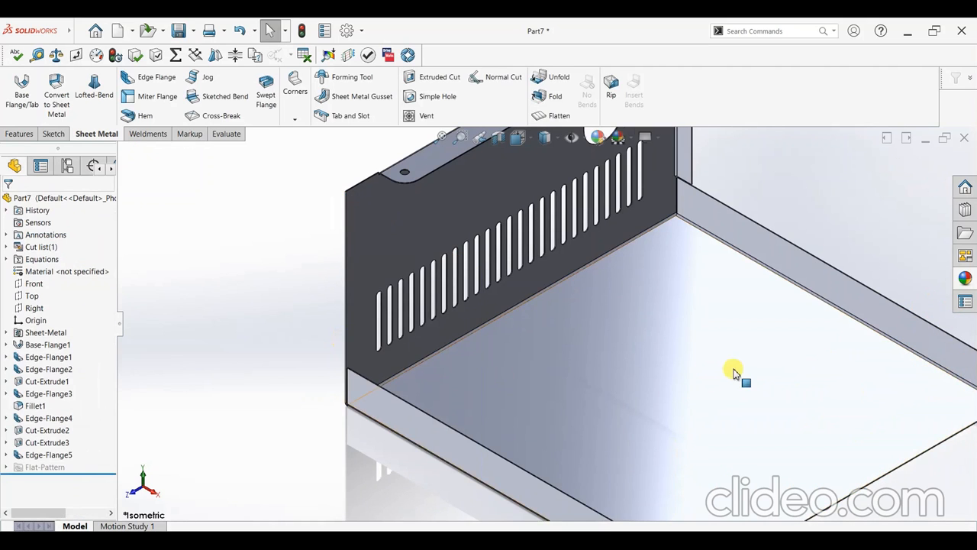
# Add a 500 mm long edge flange along the base's open edge opposite the slotted flange.
pyautogui.press('f')
pyautogui.click(127, 79)
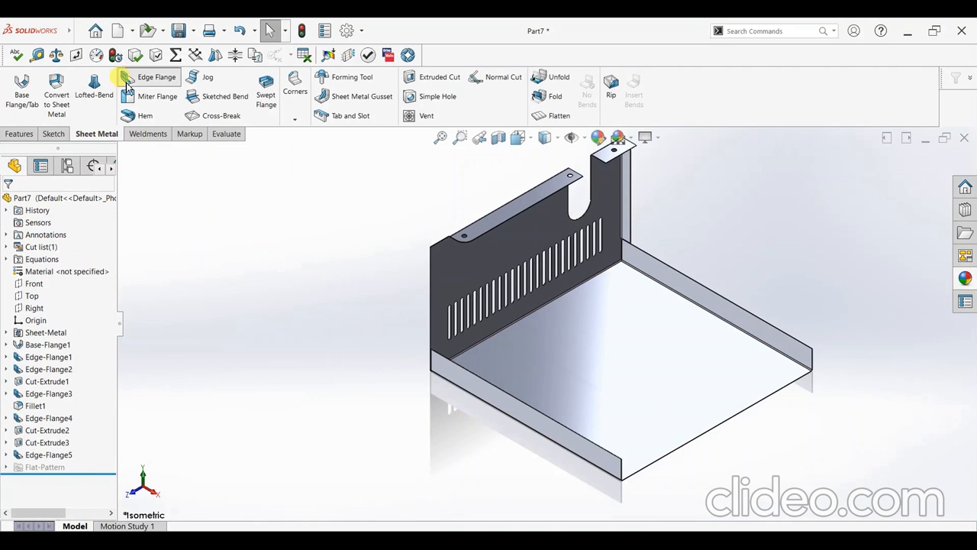
pyautogui.scroll(-3, 641, 470)
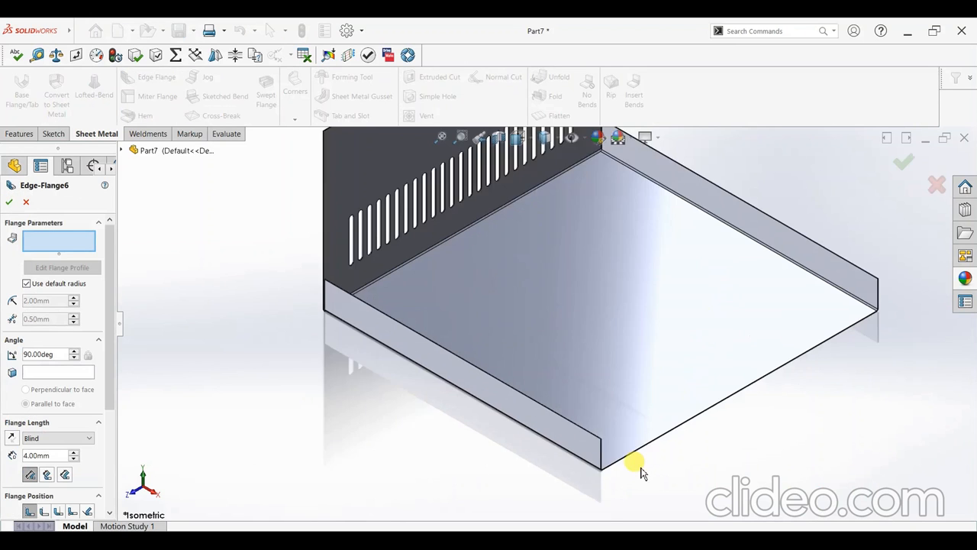
pyautogui.click(624, 450)
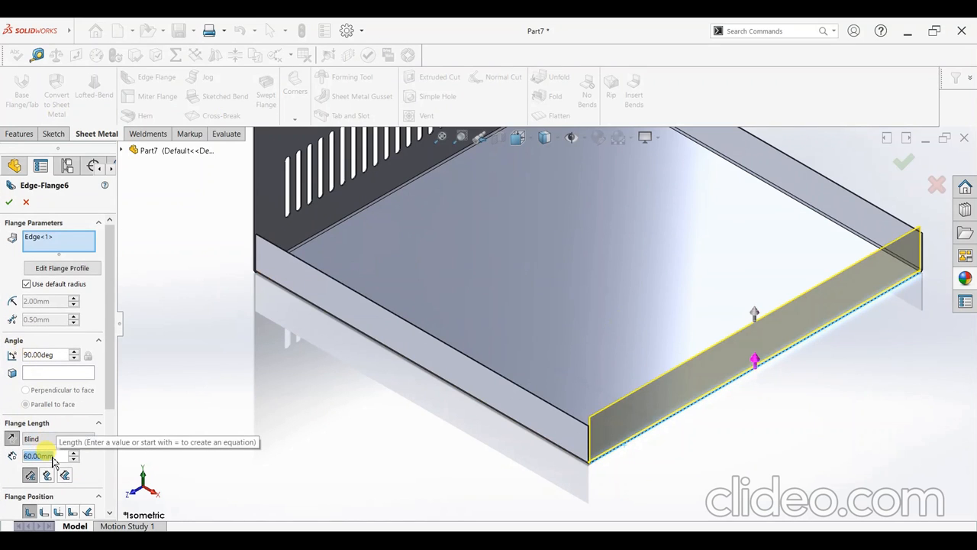
pyautogui.write('500')
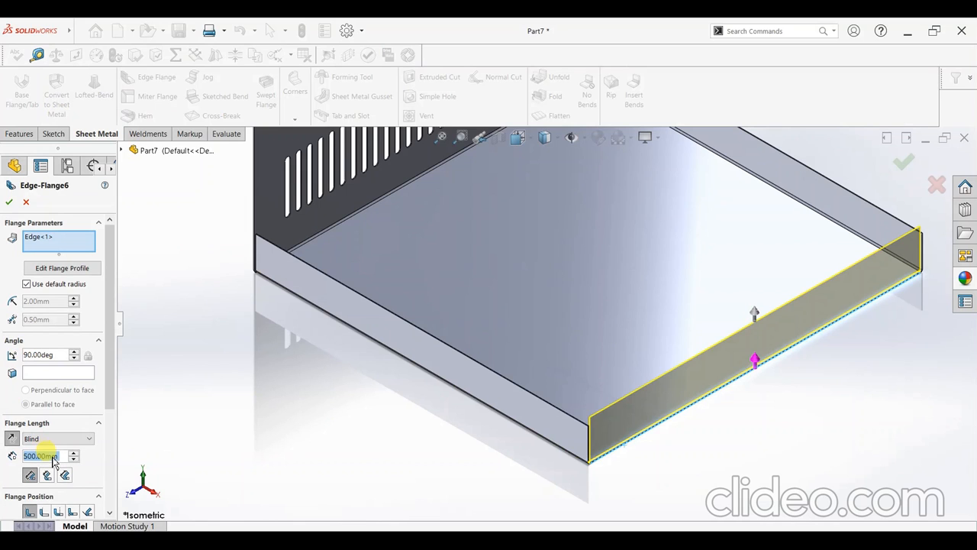
pyautogui.press('Return')
pyautogui.scroll(5, 433, 355)
pyautogui.moveTo(399, 291); pyautogui.dragTo(475, 244, button='middle')
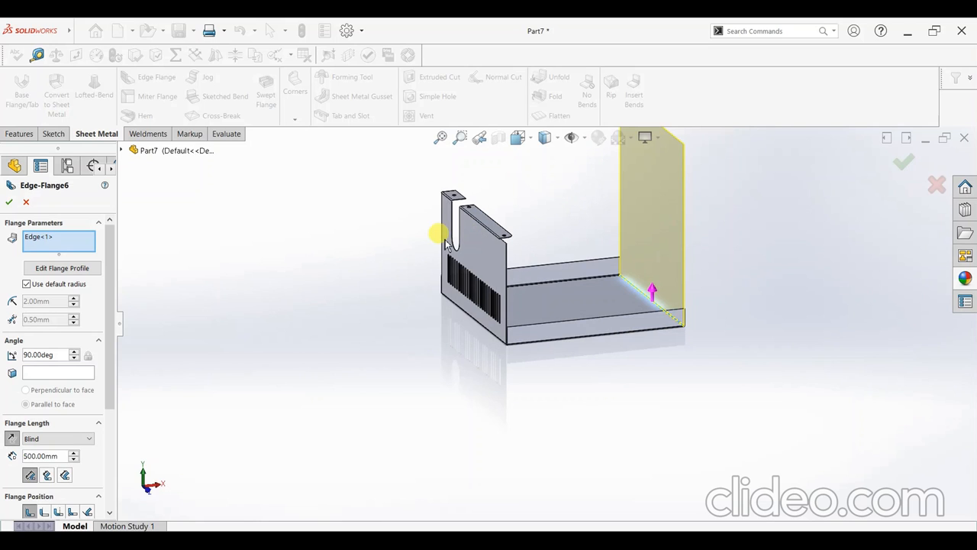
pyautogui.press('Escape')
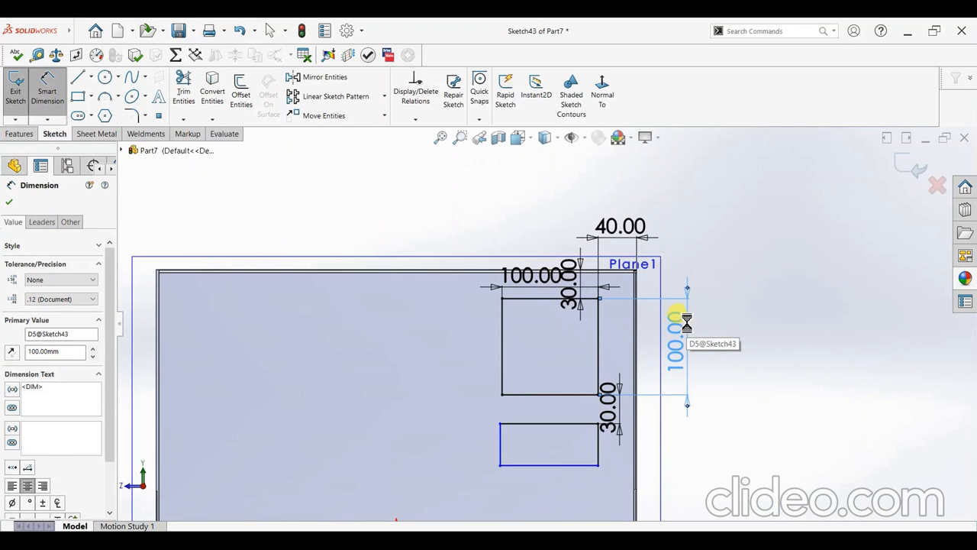
# Dimension the lower rectangle's height as 100 mm.
pyautogui.click(687, 324)
pyautogui.scroll(2, 561, 430)
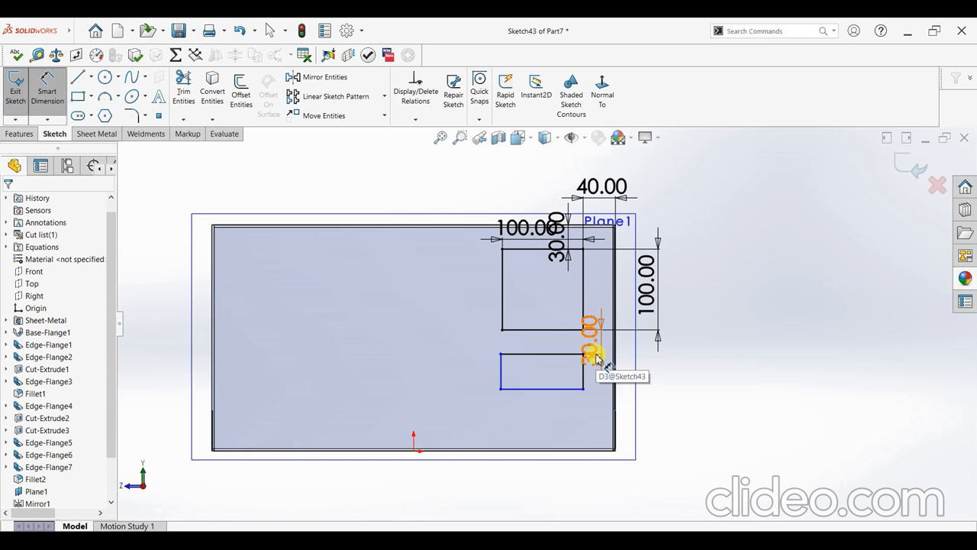
pyautogui.click(680, 381)
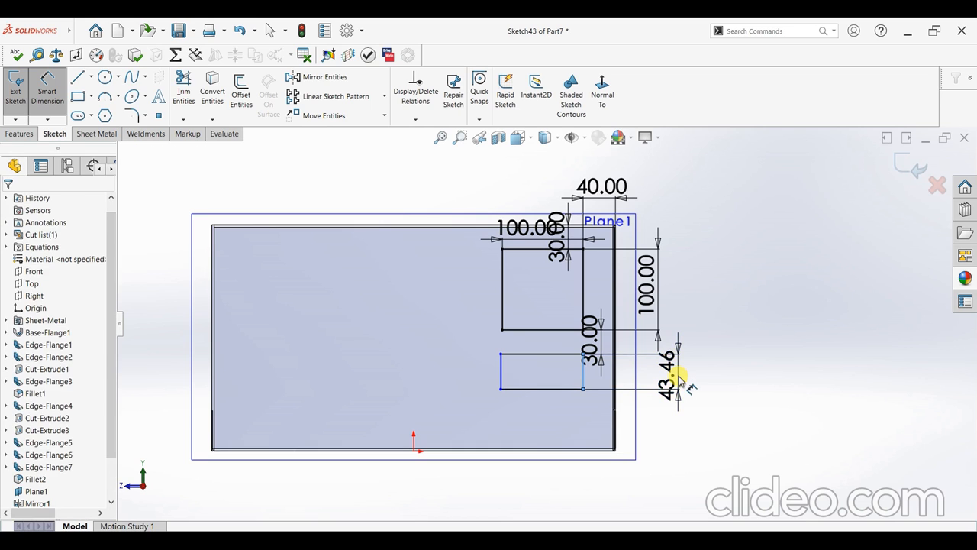
pyautogui.doubleClick(678, 380)
pyautogui.write('100')
pyautogui.press('Return')
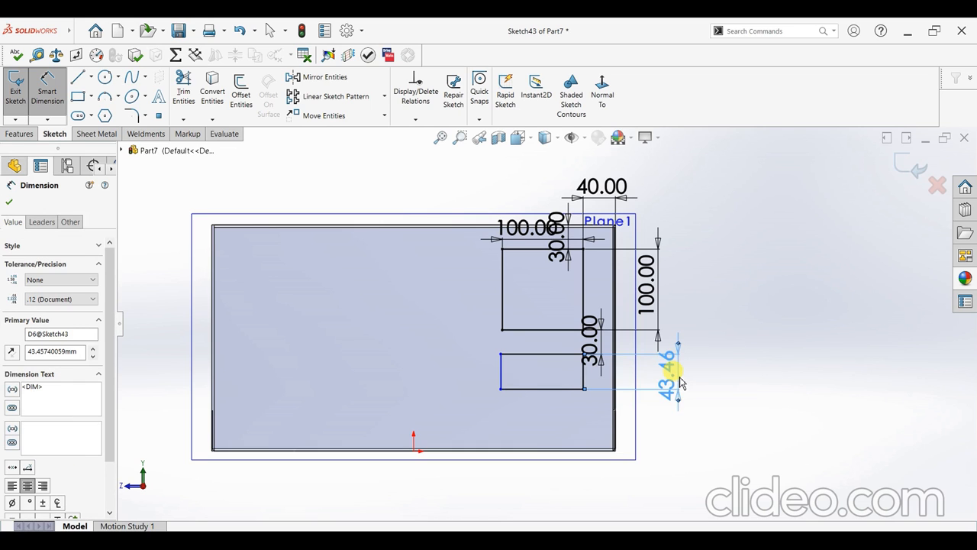
# Delete the 30 mm gap dimension between the rectangles and dimension the lower one 100 mm from the flange's bottom edge.
pyautogui.click(593, 352)
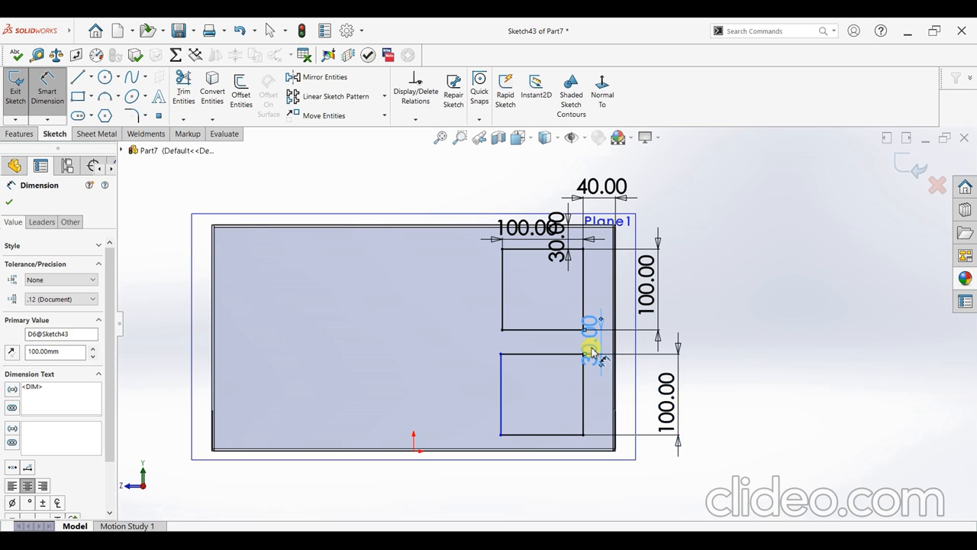
pyautogui.press('Delete')
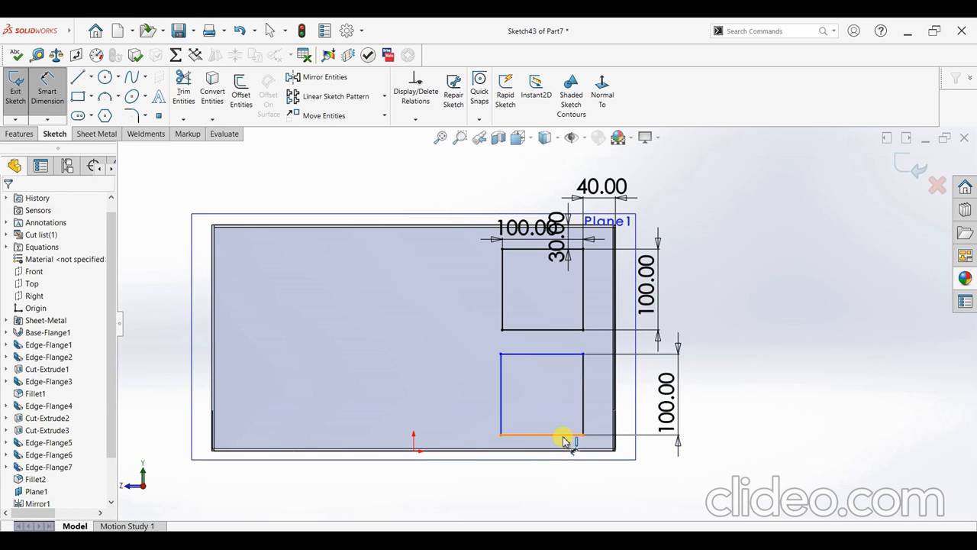
pyautogui.click(562, 462)
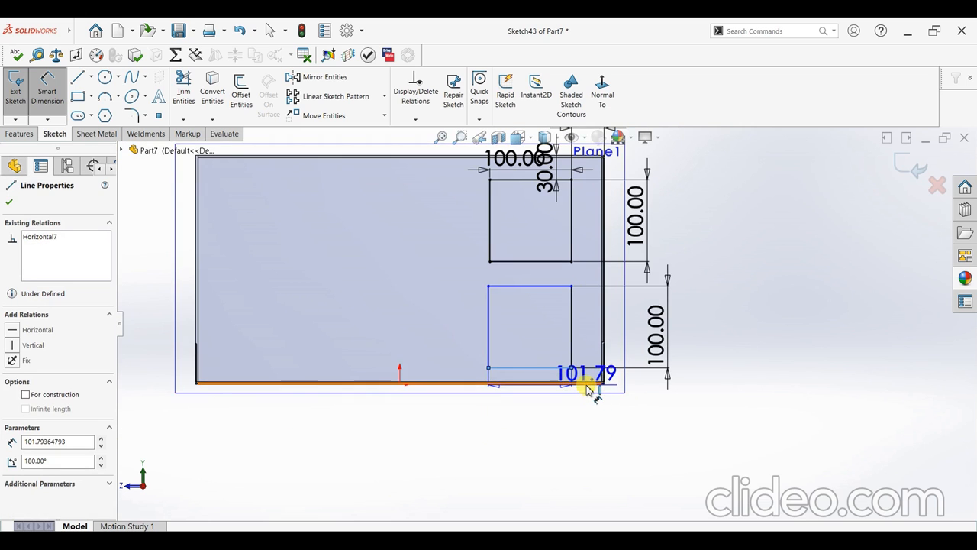
pyautogui.scroll(-4, 586, 389)
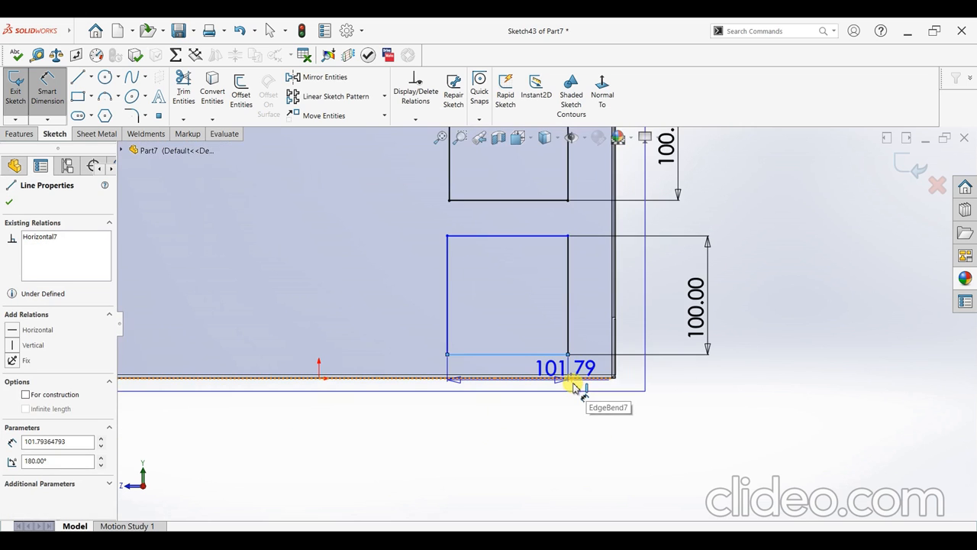
pyautogui.click(610, 366)
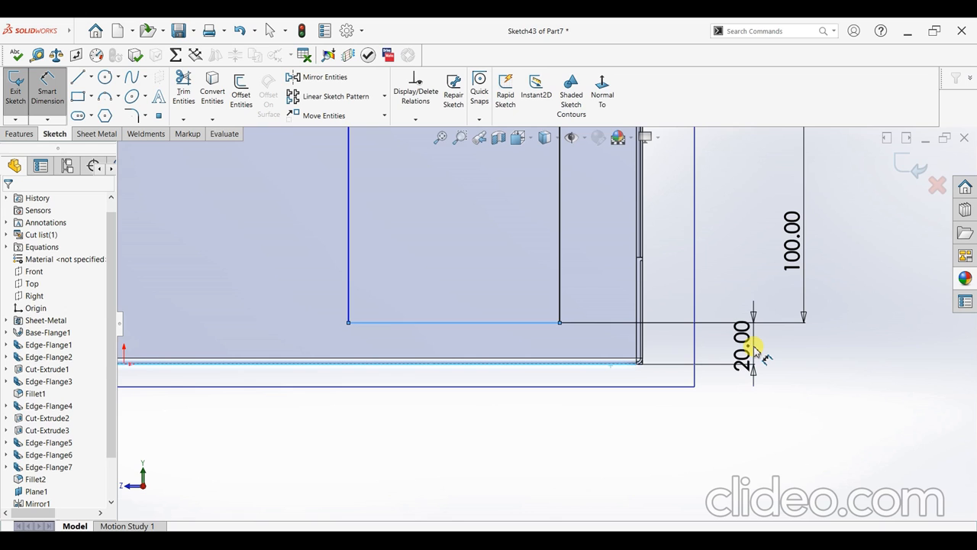
pyautogui.click(756, 351)
pyautogui.write('20.00mm')
pyautogui.press('Return')
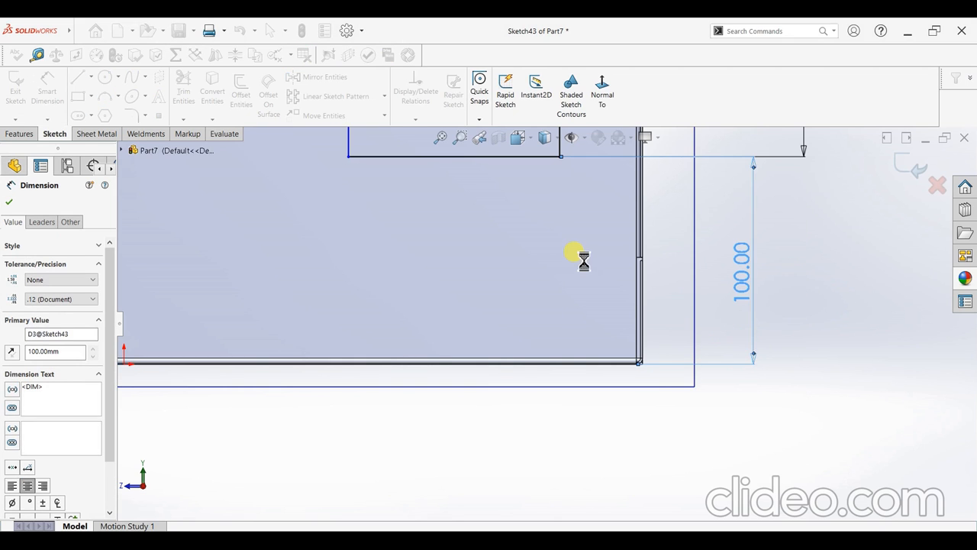
# Set the lower rectangle's distance from the flange's bottom edge to 30 mm and finish dimensioning.
pyautogui.scroll(5, 573, 249)
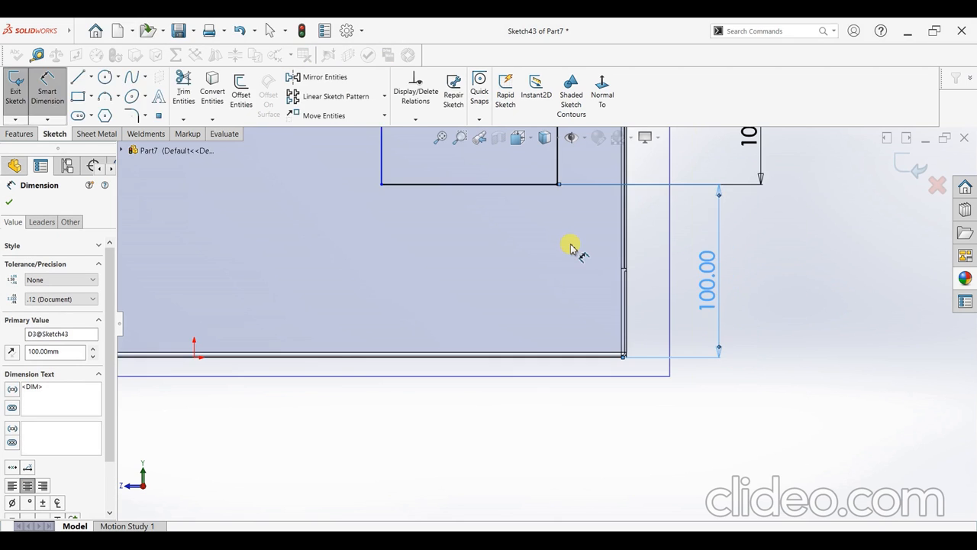
pyautogui.scroll(-2, 533, 203)
pyautogui.scroll(2, 533, 204)
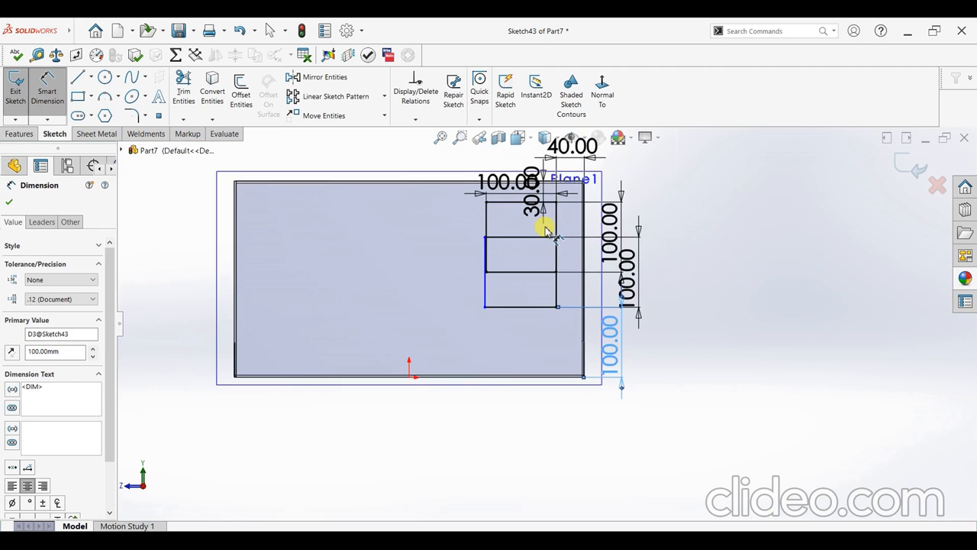
pyautogui.scroll(-1, 545, 224)
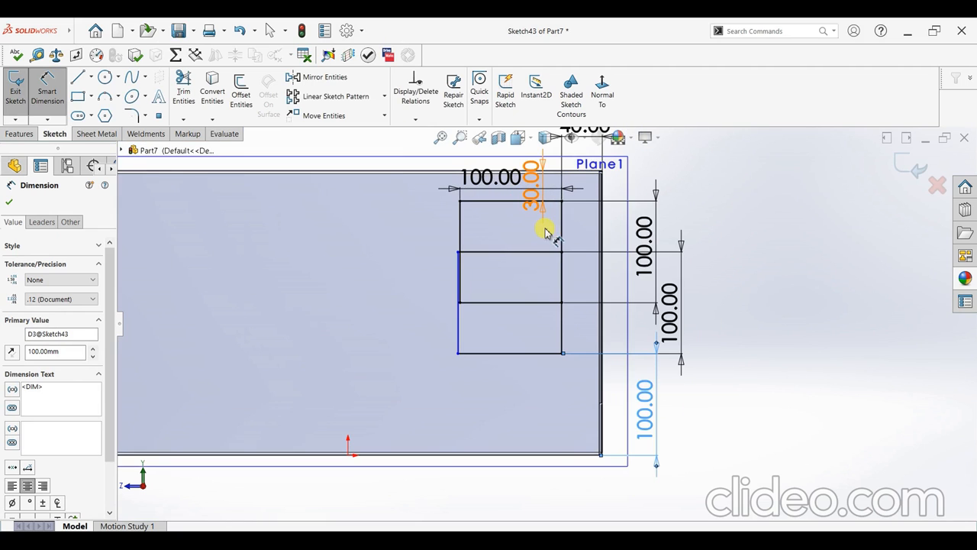
pyautogui.doubleClick(648, 397)
pyautogui.write('0')
pyautogui.press('Return')
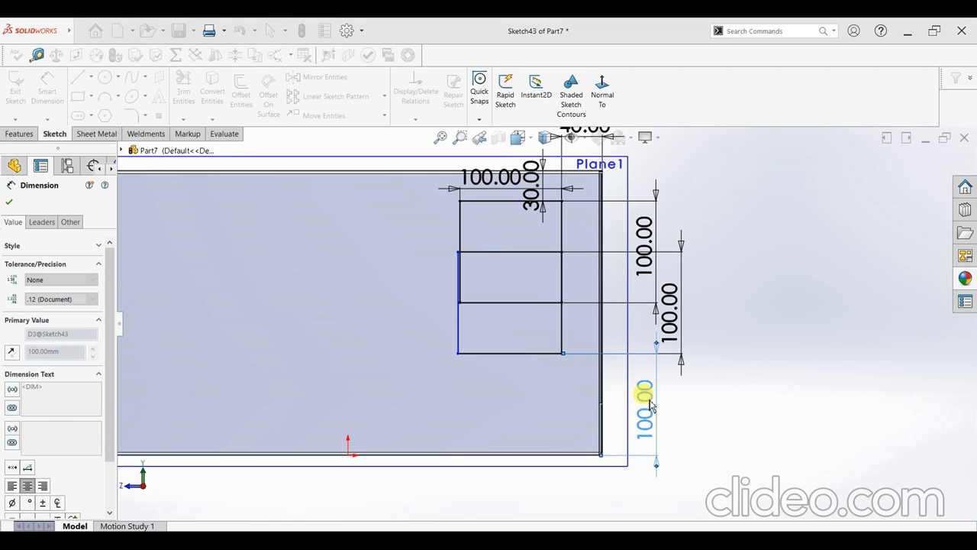
pyautogui.press('Escape')
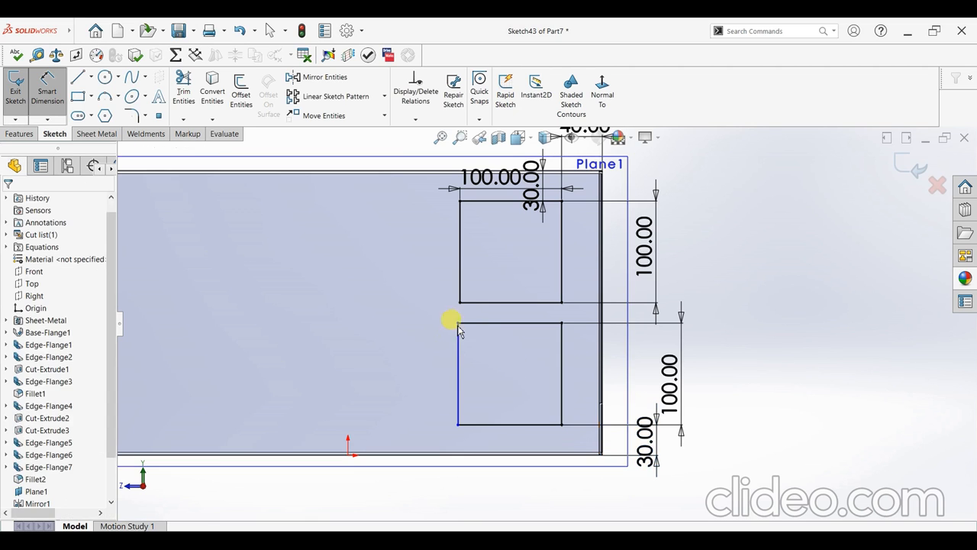
pyautogui.press('Escape')
# Make the left sides of the two rectangles collinear, and likewise their right sides.
pyautogui.click(460, 284)
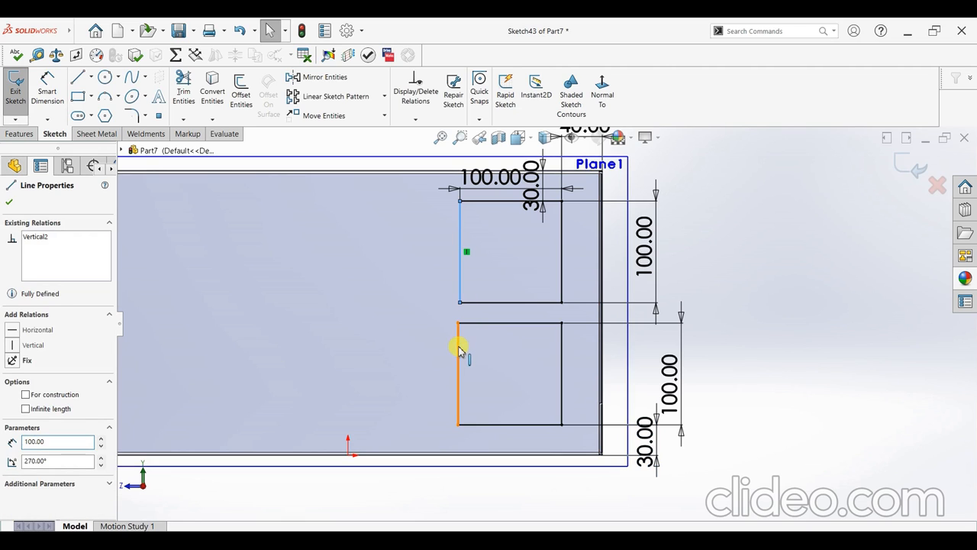
pyautogui.keyDown('ctrl'); pyautogui.click(459, 347); pyautogui.keyUp('ctrl')
pyautogui.click(517, 304)
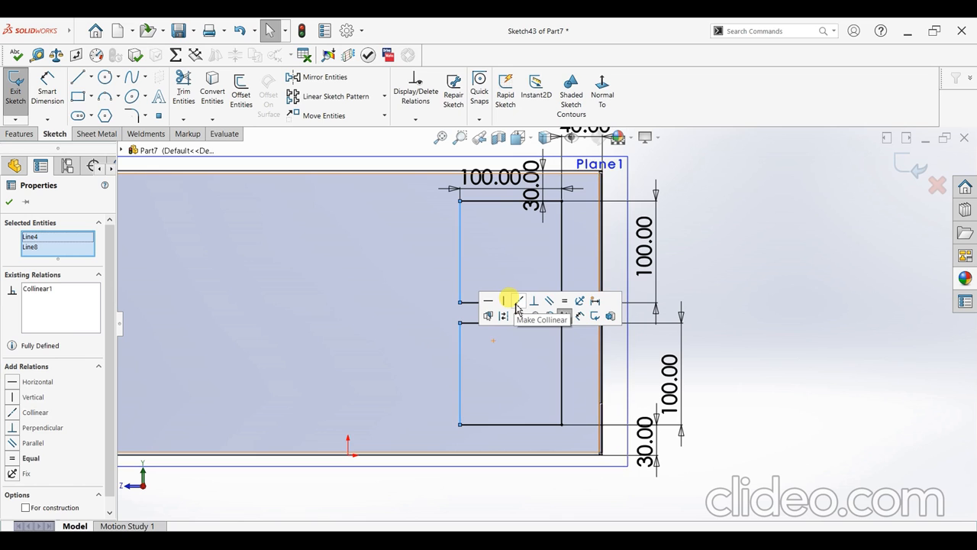
pyautogui.click(766, 275)
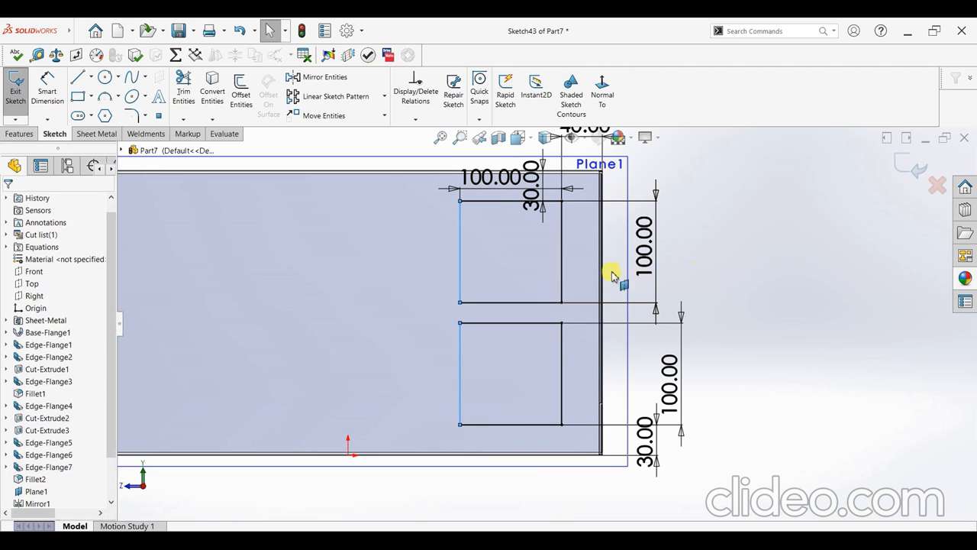
pyautogui.click(562, 274)
pyautogui.keyDown('ctrl'); pyautogui.click(563, 347); pyautogui.keyUp('ctrl')
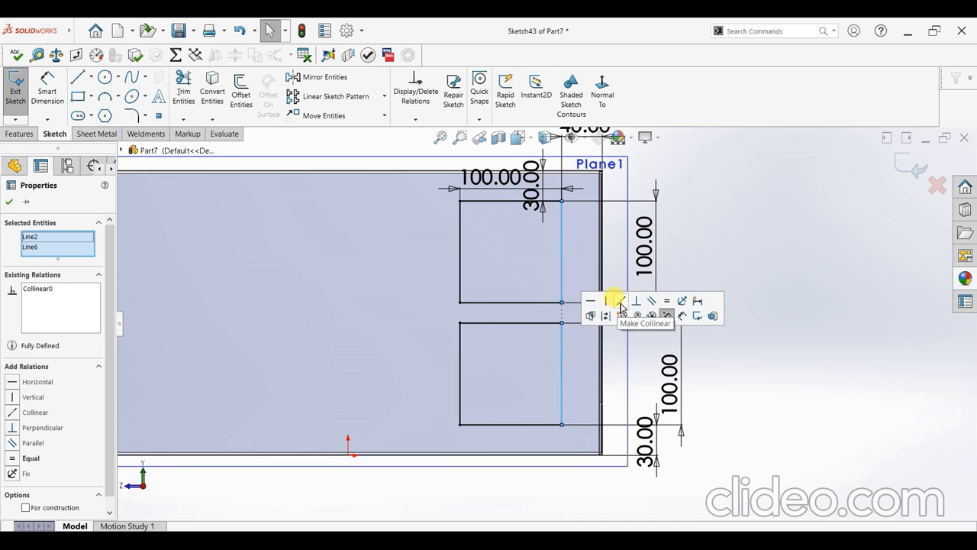
pyautogui.click(8, 203)
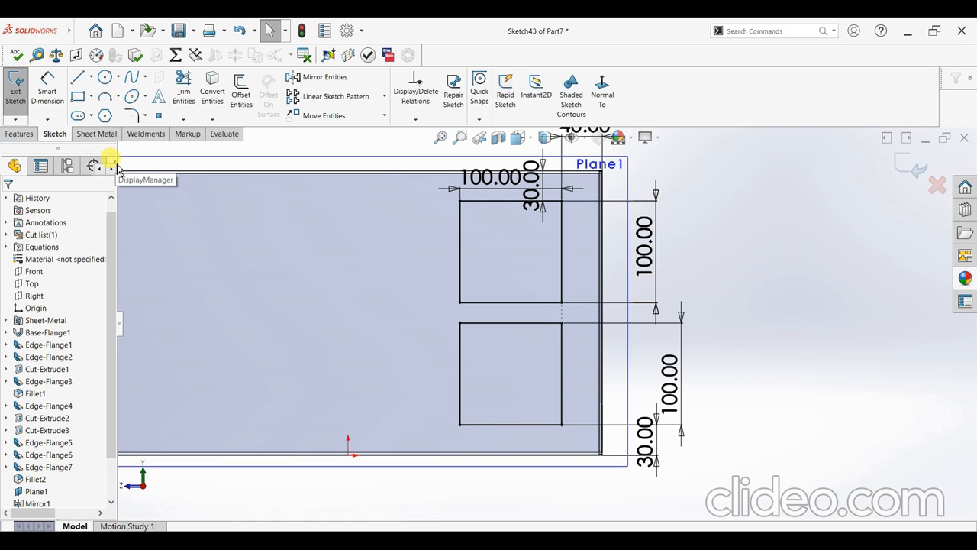
# Try to chamfer the rectangles' corners with an equal distance of 5 mm.
pyautogui.click(145, 115)
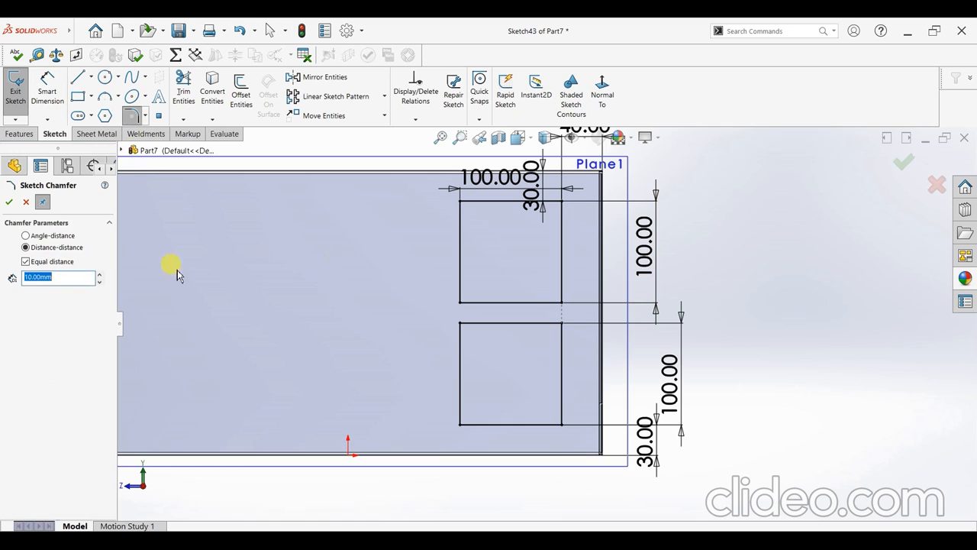
pyautogui.write('5')
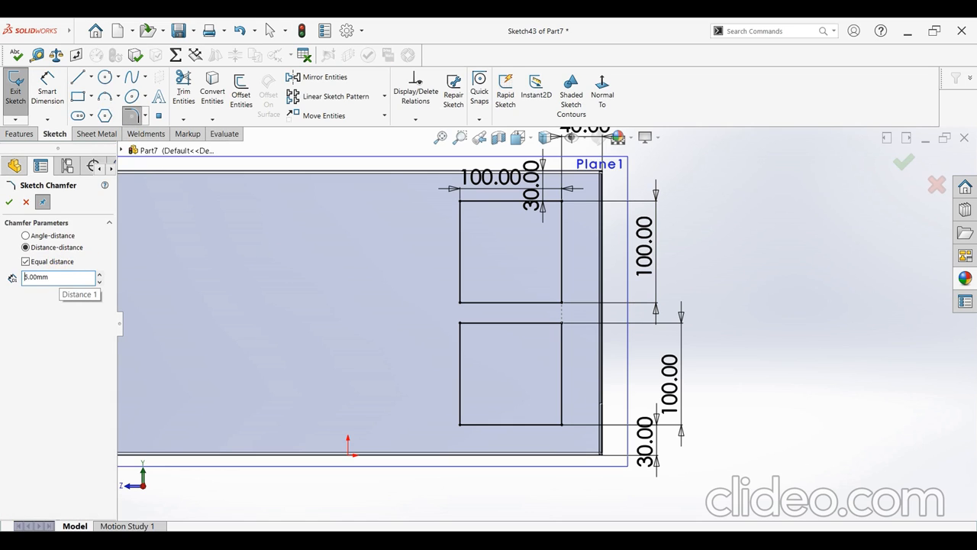
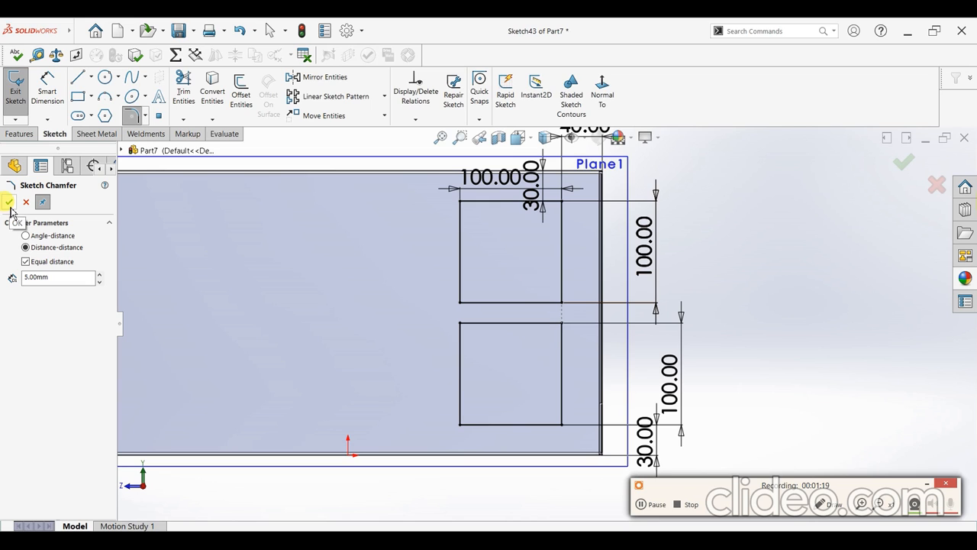
pyautogui.click(50, 275)
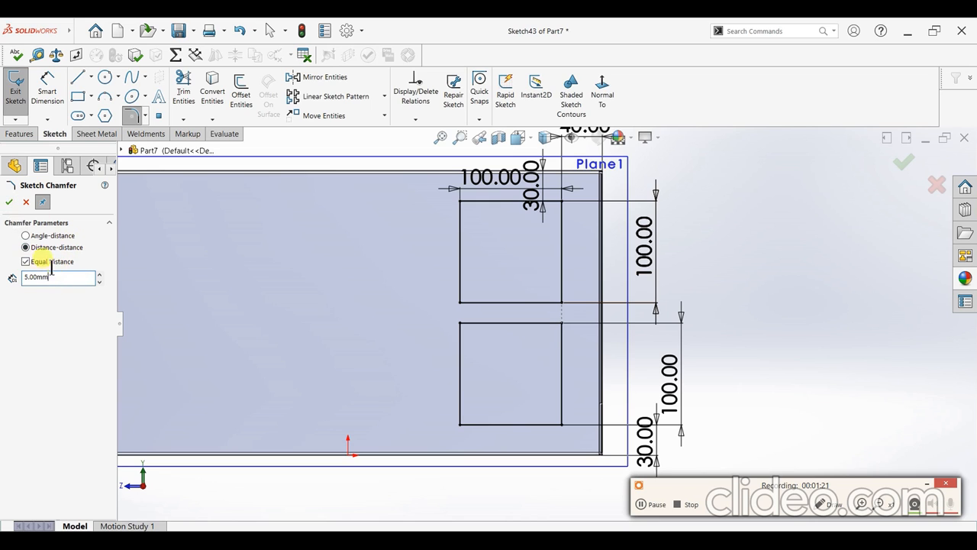
pyautogui.click(10, 203)
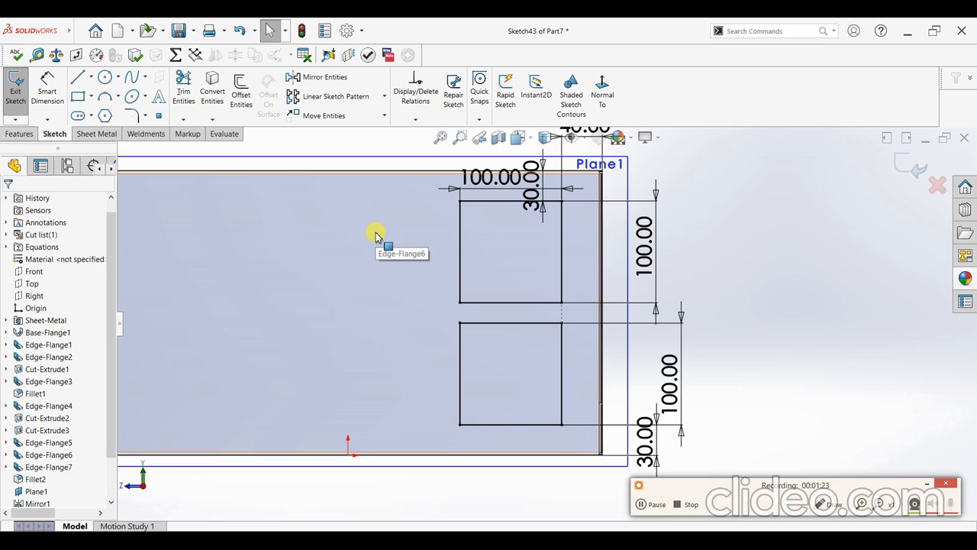
pyautogui.click(145, 116)
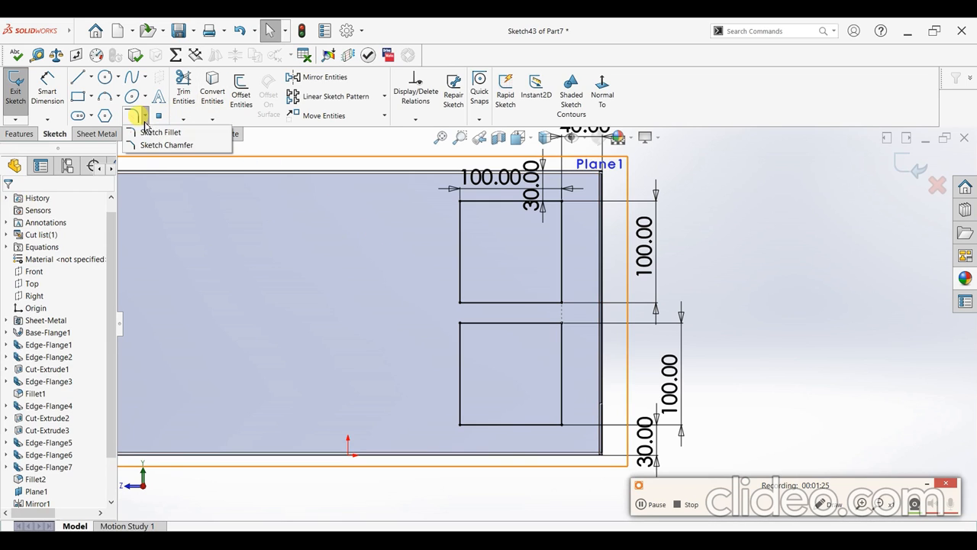
pyautogui.click(160, 145)
pyautogui.moveTo(578, 192)
pyautogui.mouseDown()
pyautogui.moveTo(539, 321)
pyautogui.moveTo(436, 290)
pyautogui.mouseUp()
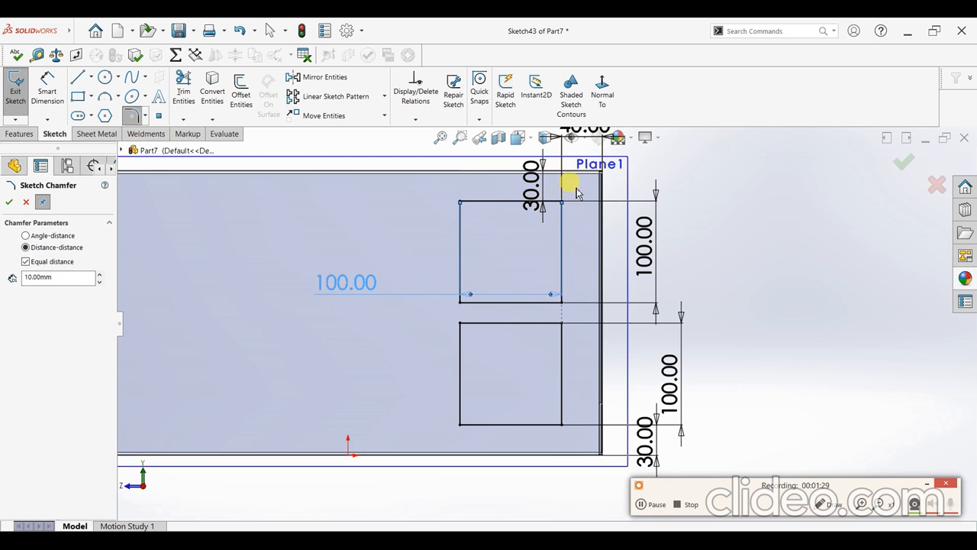
pyautogui.click(49, 279)
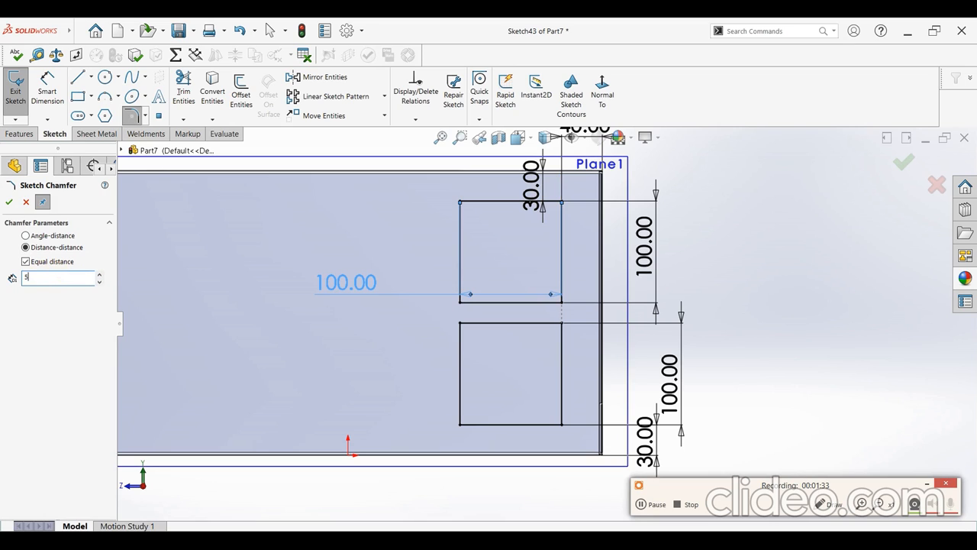
pyautogui.click(462, 425)
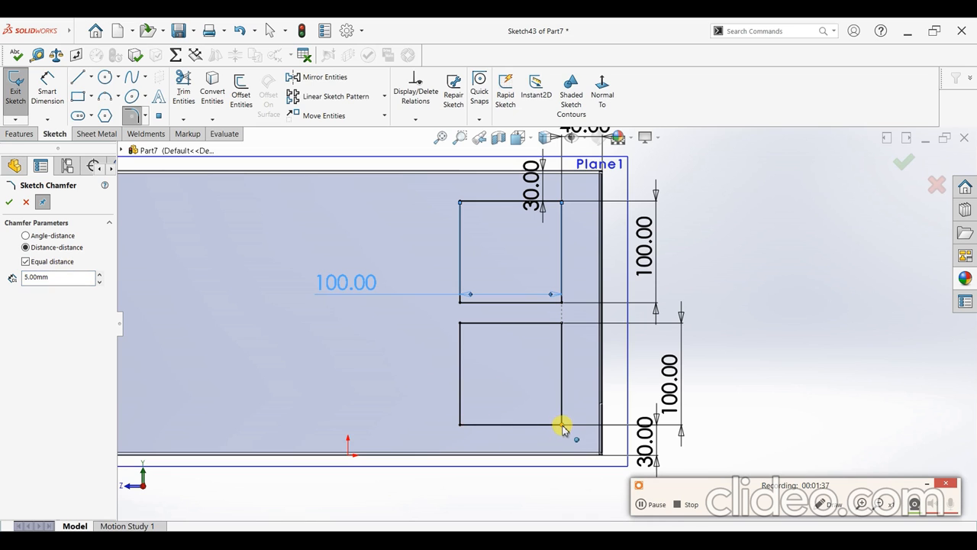
pyautogui.press('Escape')
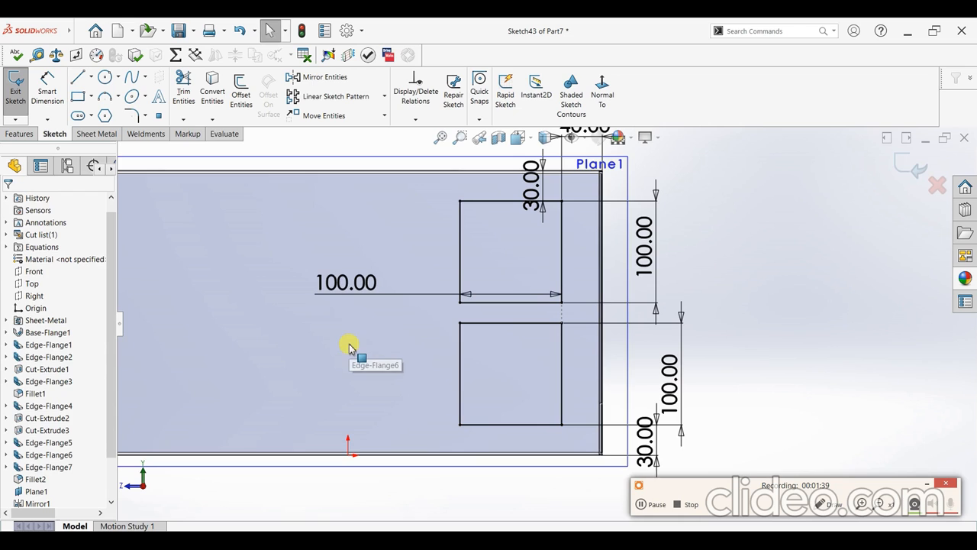
# Cut both square outlines through the flange with a 10 mm blind extruded cut.
pyautogui.scroll(-2, 491, 251)
pyautogui.scroll(2, 491, 250)
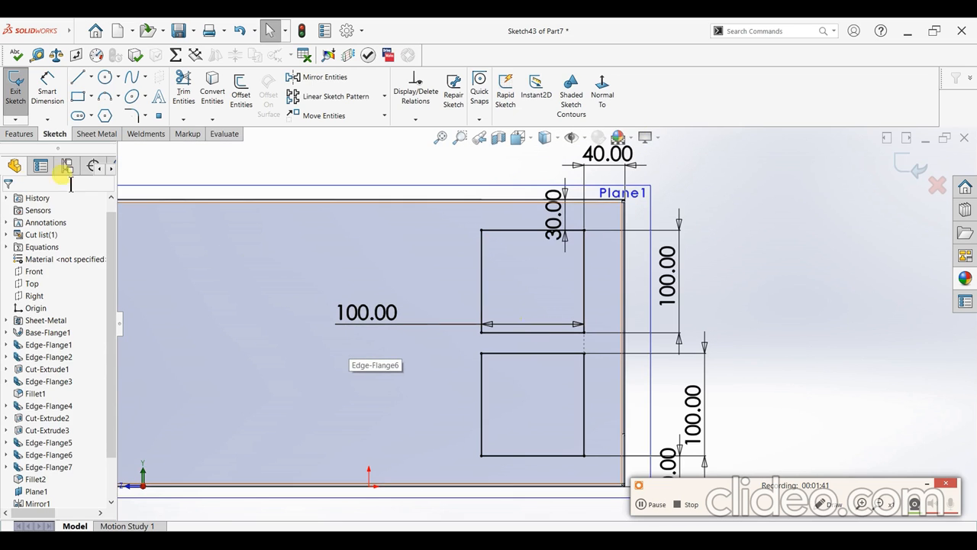
pyautogui.click(17, 135)
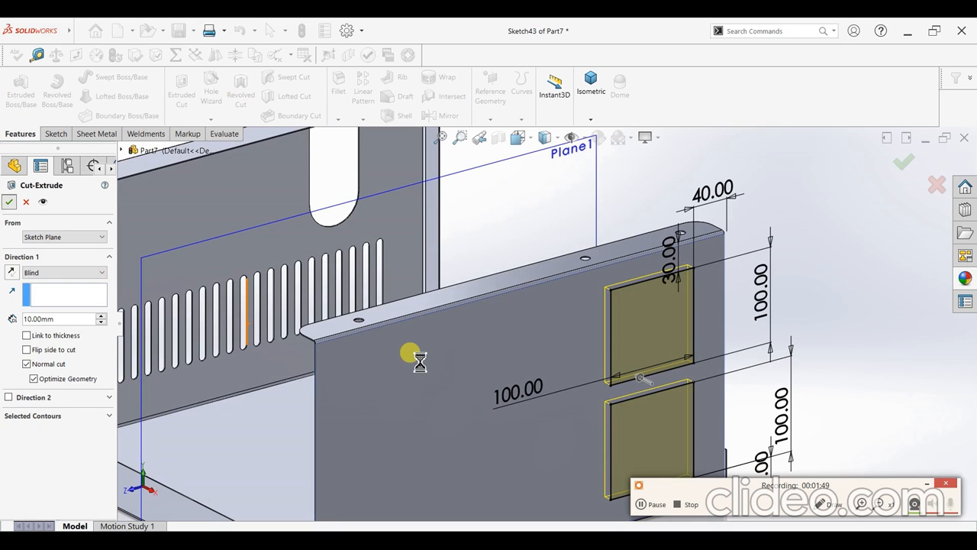
pyautogui.scroll(1, 502, 341)
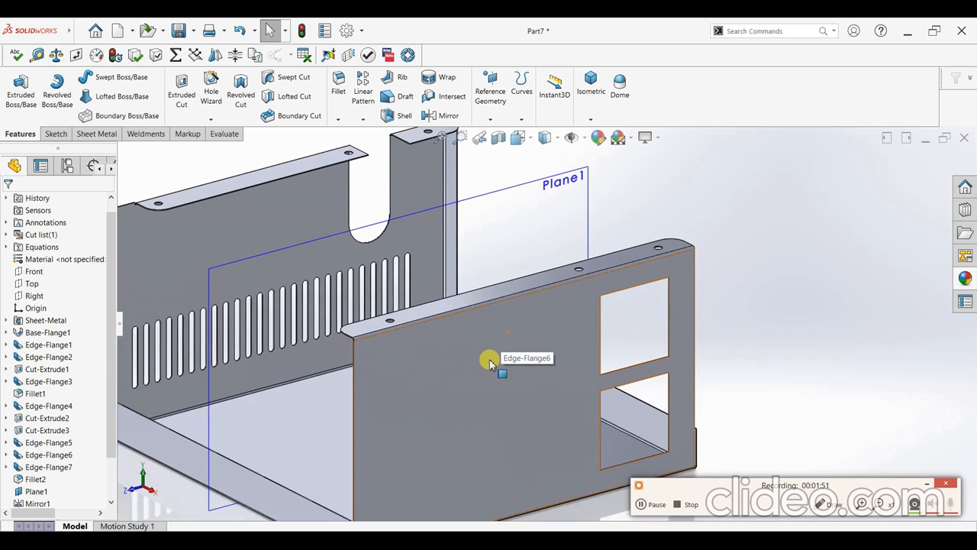
pyautogui.scroll(3, 490, 363)
pyautogui.click(489, 373)
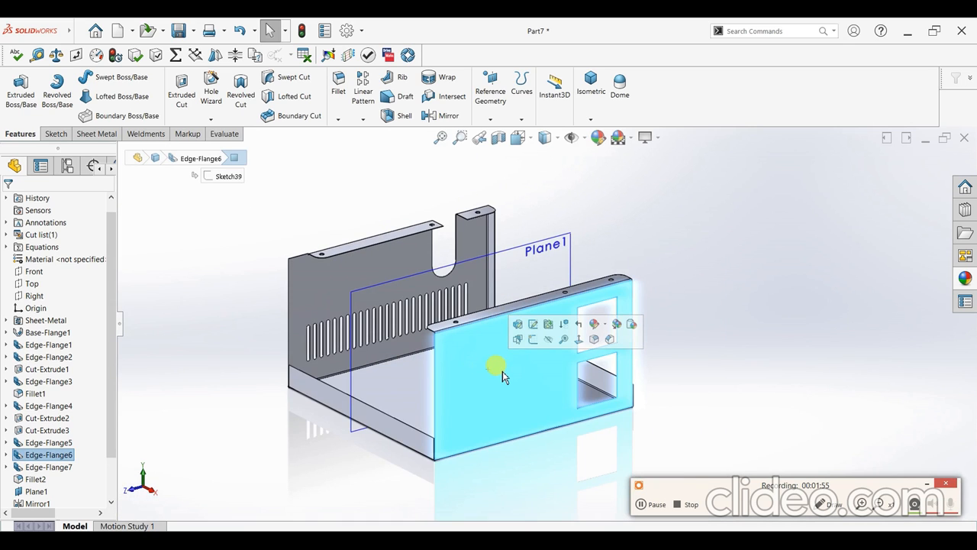
pyautogui.hotkey('ctrl', '8')
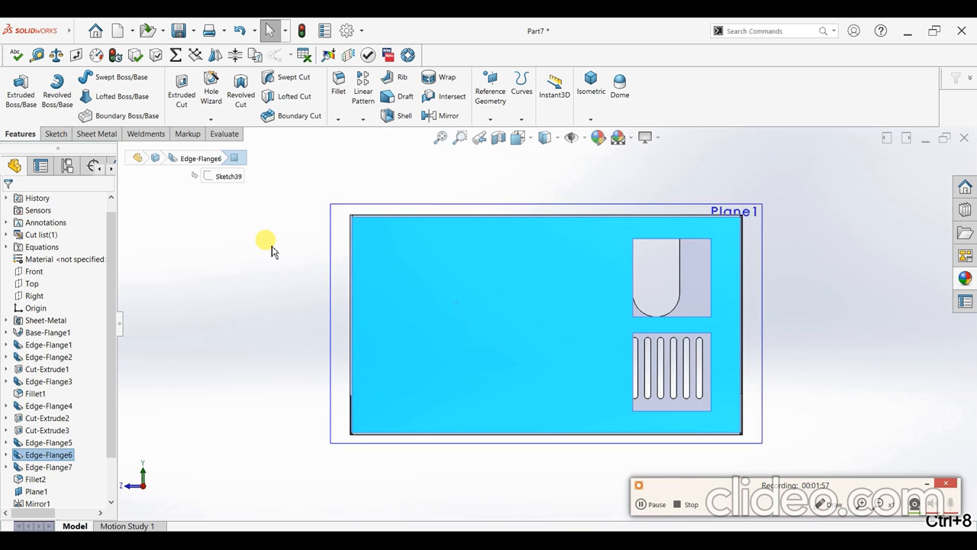
pyautogui.click(50, 136)
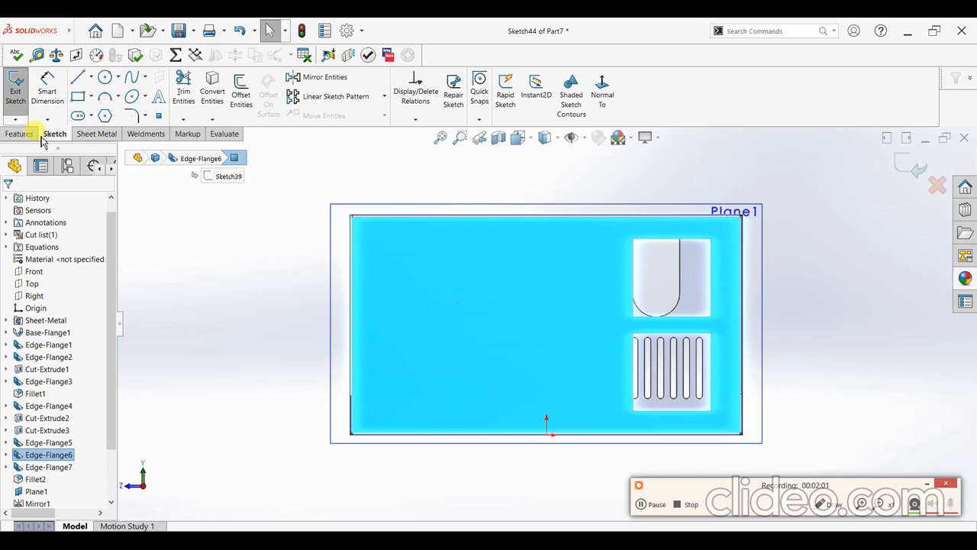
pyautogui.click(96, 133)
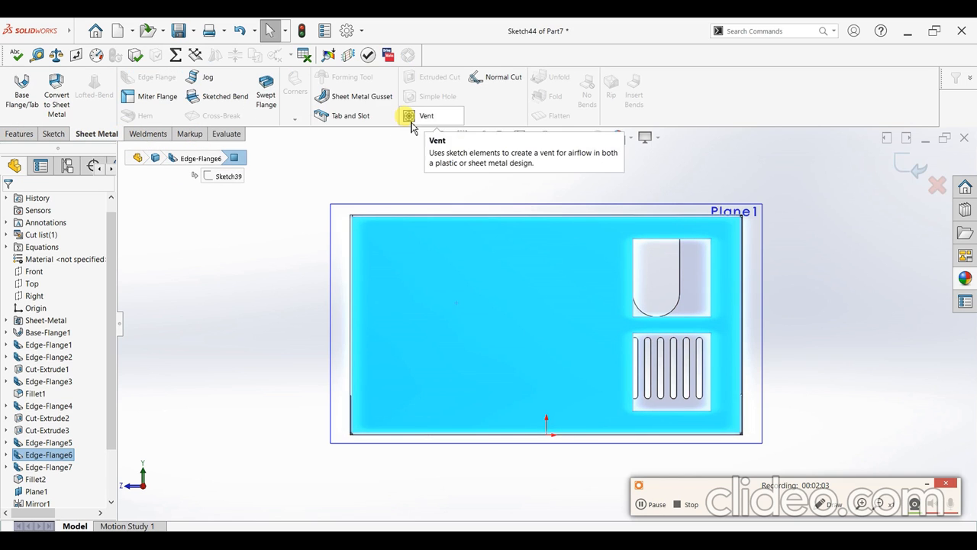
pyautogui.click(416, 122)
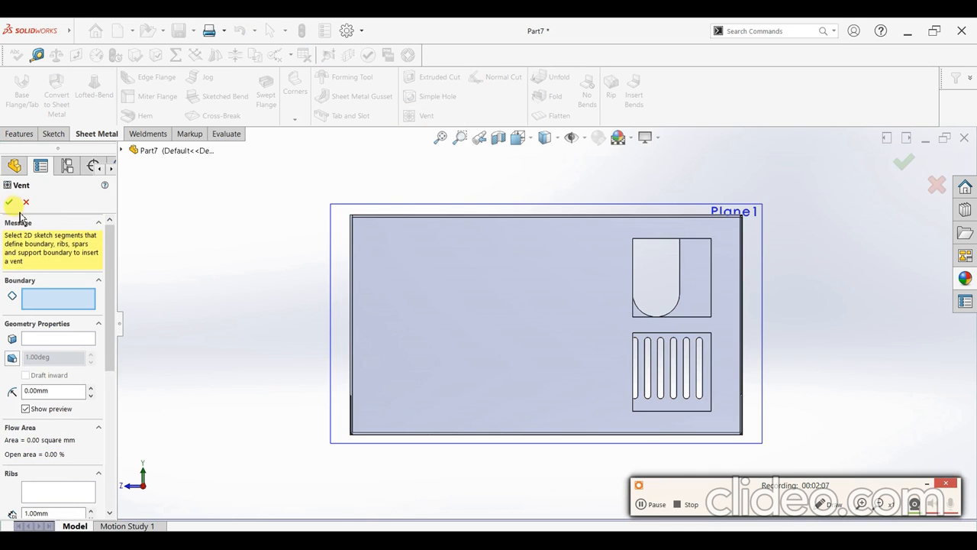
pyautogui.click(25, 203)
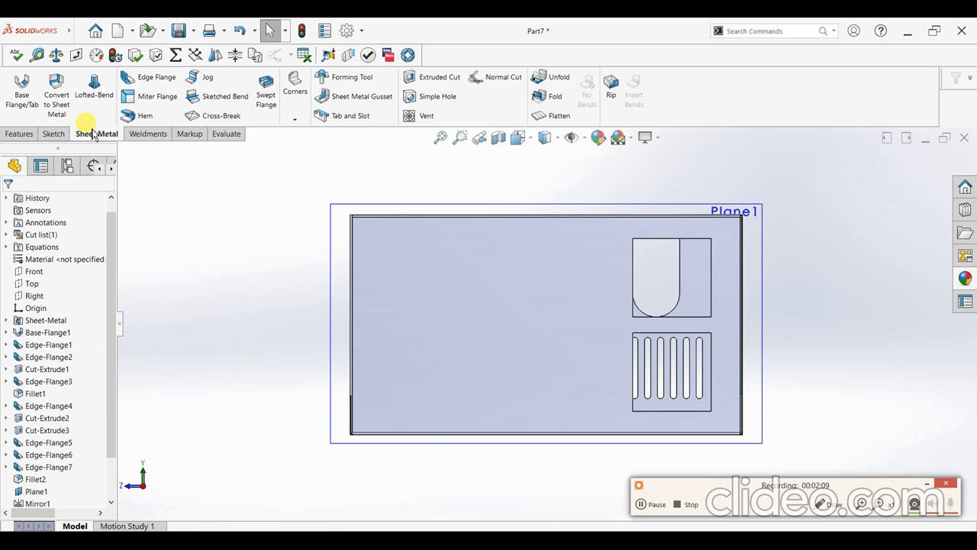
# Sketch a circle about 216 mm in diameter on the flange's outer face, beside the square cutouts, and shift it fully inside the face.
pyautogui.click(53, 133)
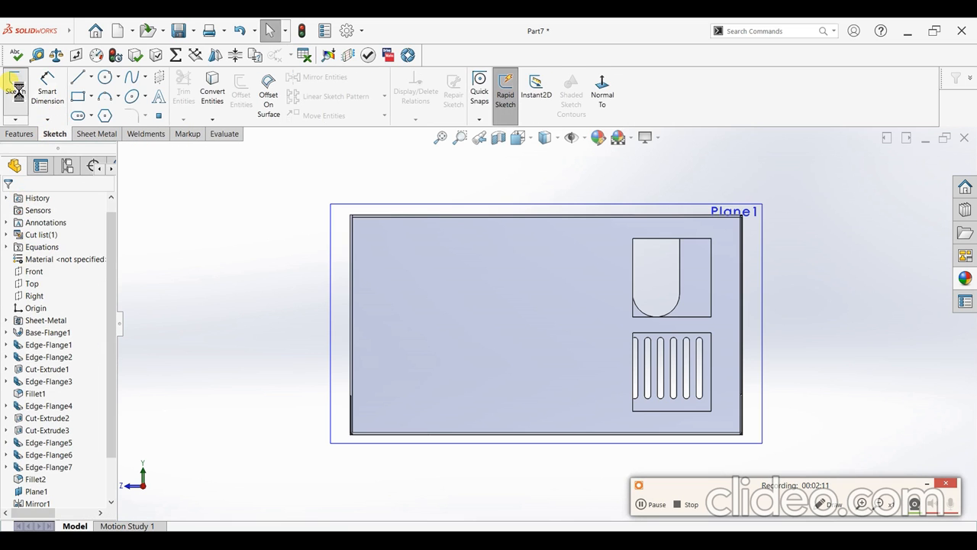
pyautogui.click(16, 84)
pyautogui.click(492, 314)
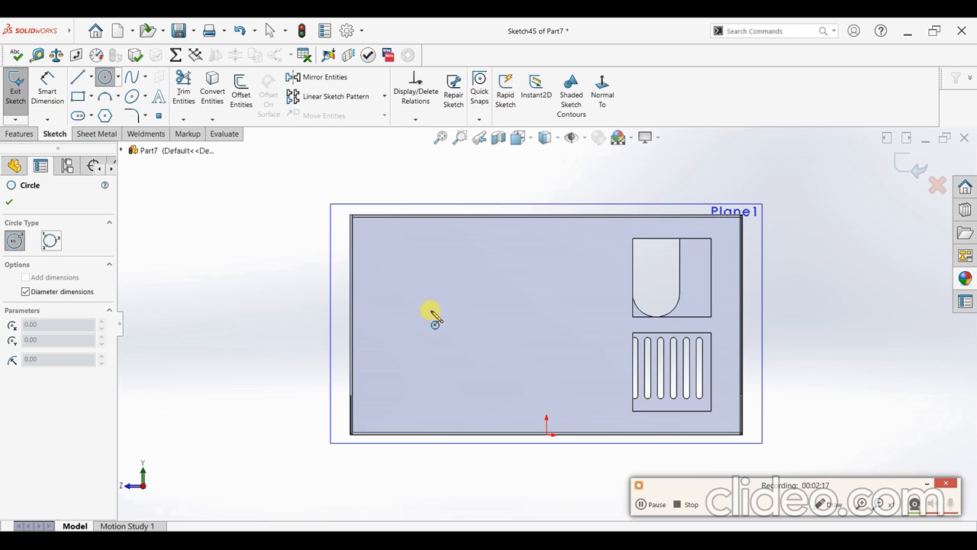
pyautogui.click(432, 311)
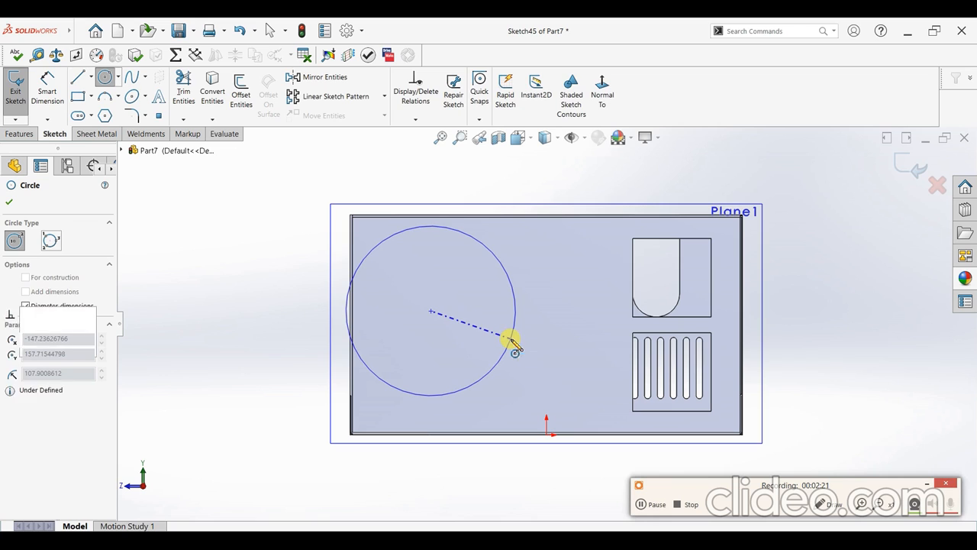
pyautogui.click(510, 341)
pyautogui.press('Escape')
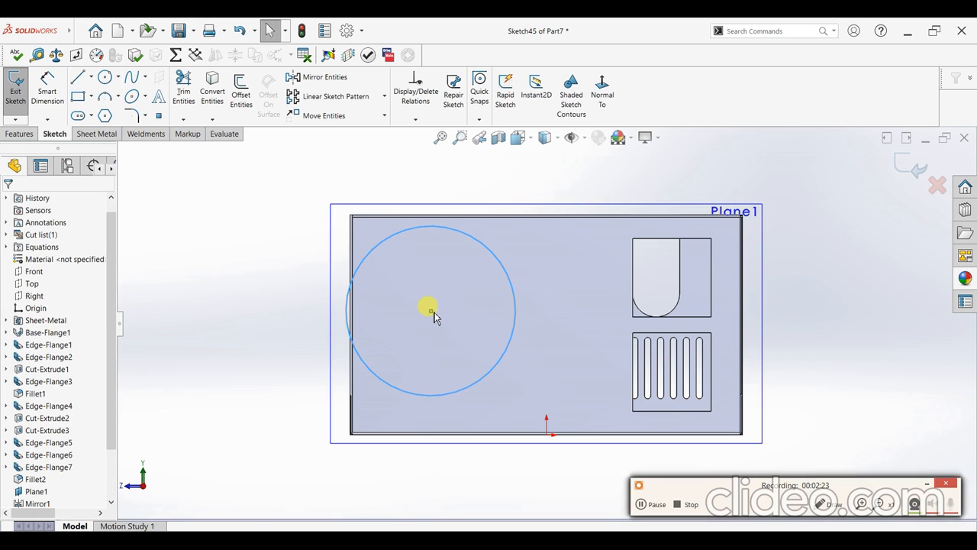
pyautogui.moveTo(432, 313); pyautogui.dragTo(454, 316)
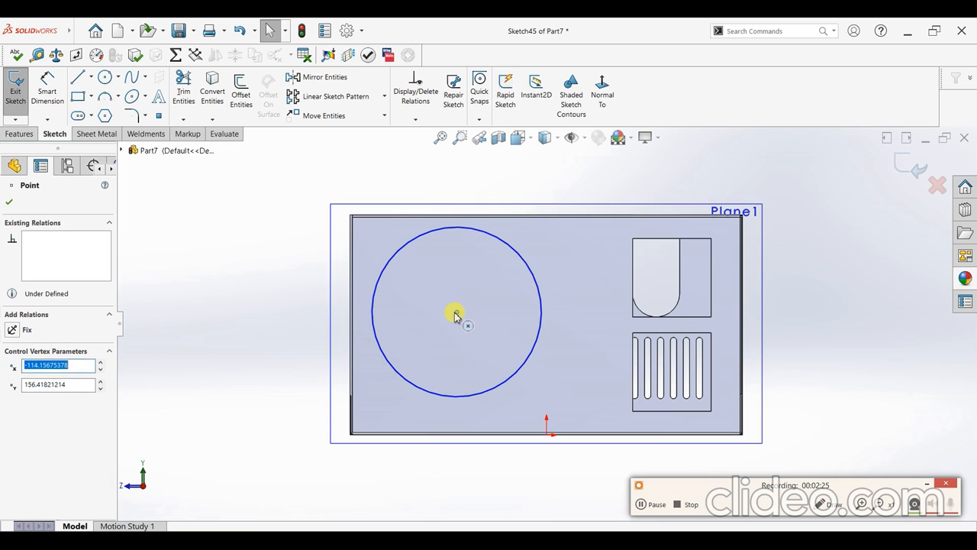
pyautogui.press('Escape')
# Set the sketched circle's diameter to 200 mm.
pyautogui.click(47, 88)
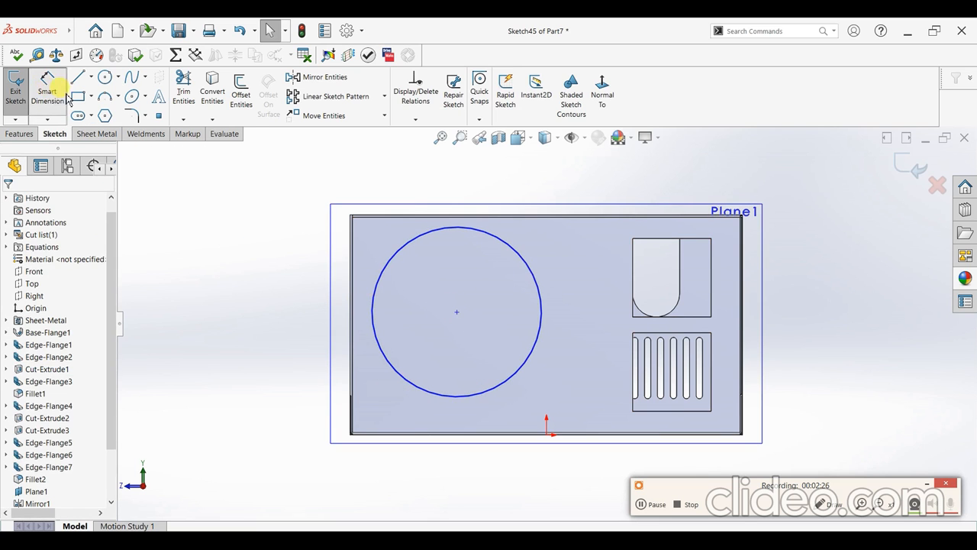
pyautogui.click(531, 265)
pyautogui.click(567, 189)
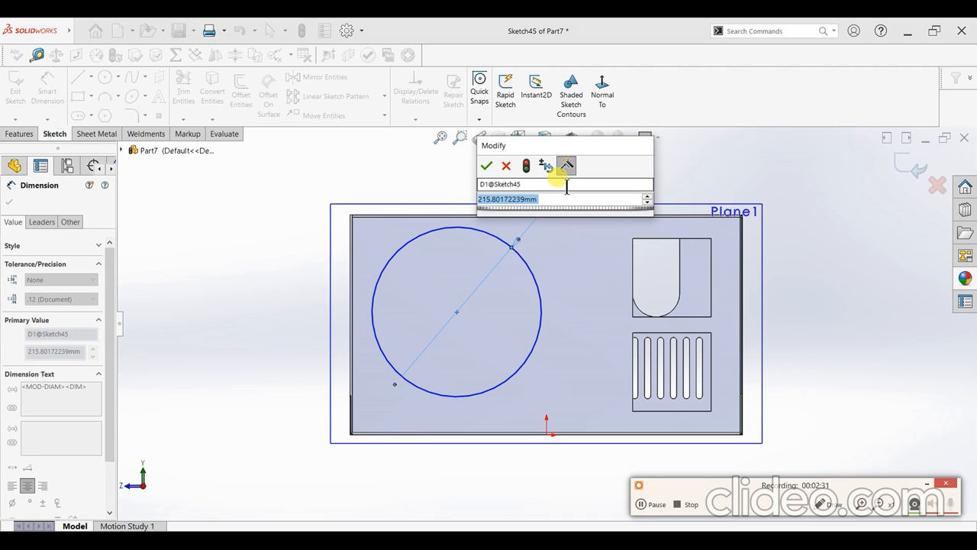
pyautogui.write('200')
pyautogui.press('Return')
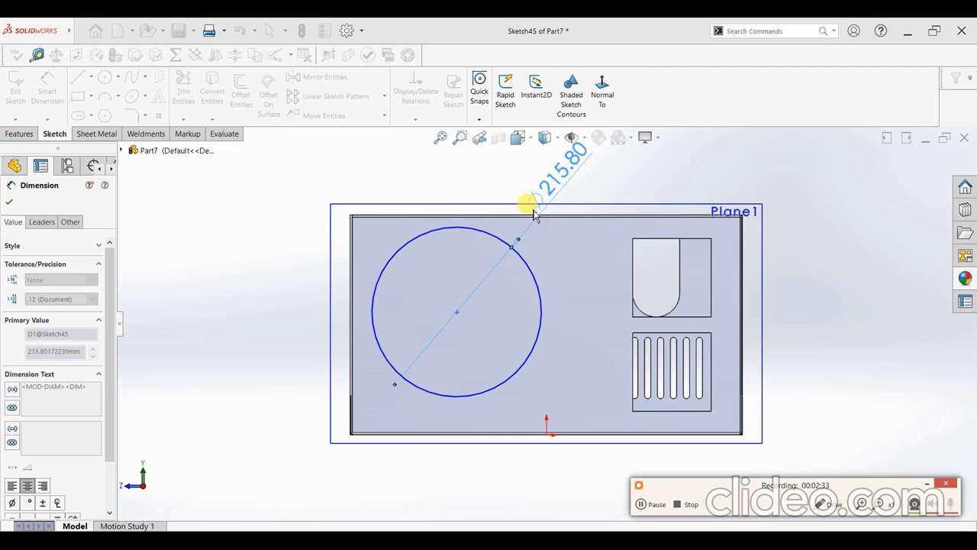
# Dimension the circle's centre 130 mm from the flange's left edge.
pyautogui.click(438, 238)
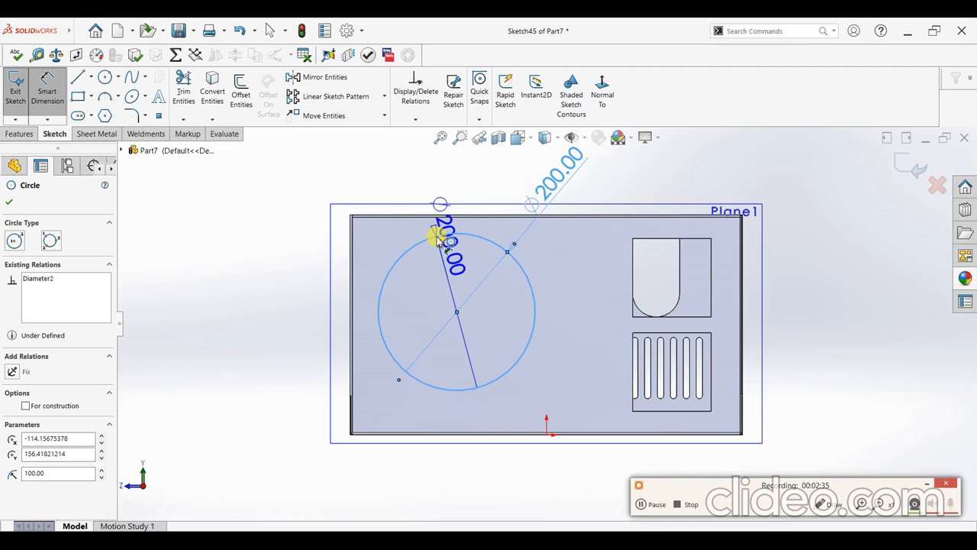
pyautogui.click(350, 316)
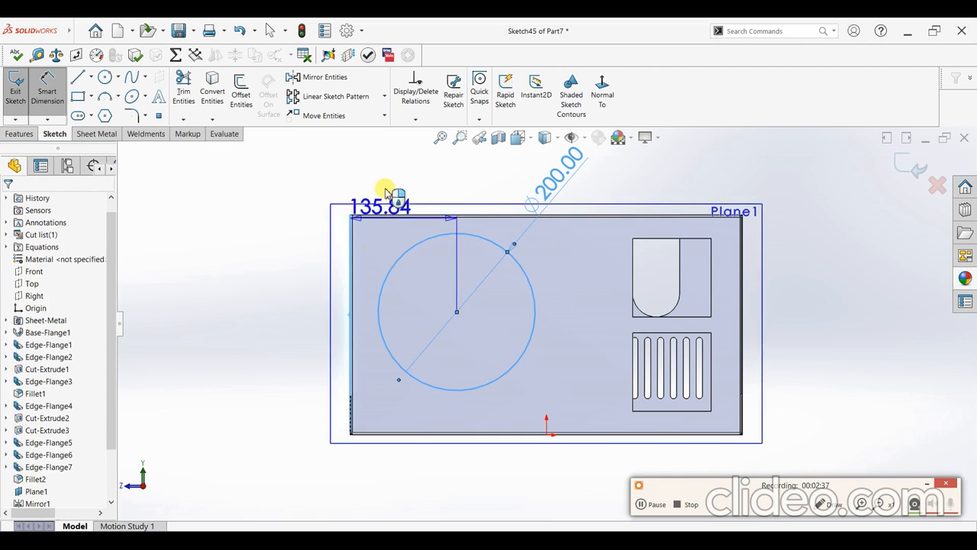
pyautogui.click(390, 170)
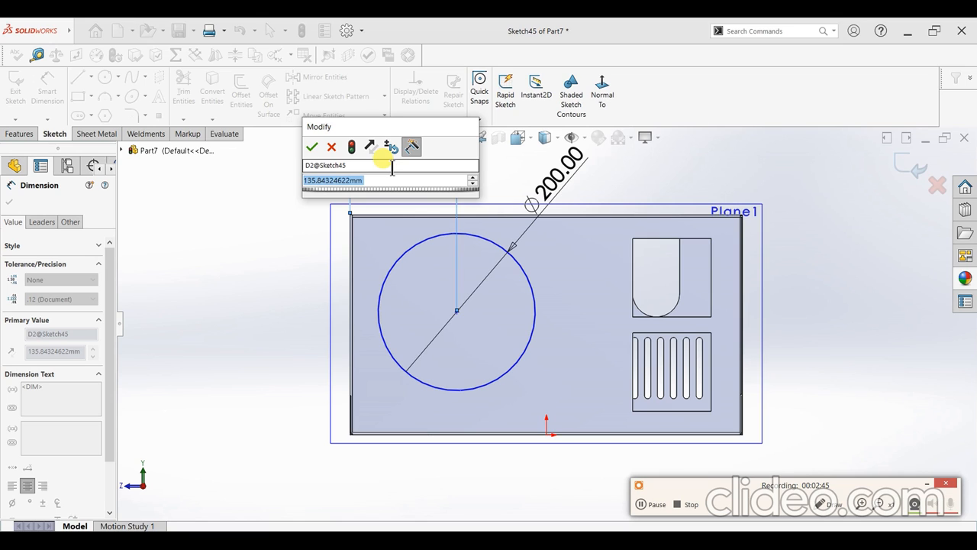
pyautogui.write('150')
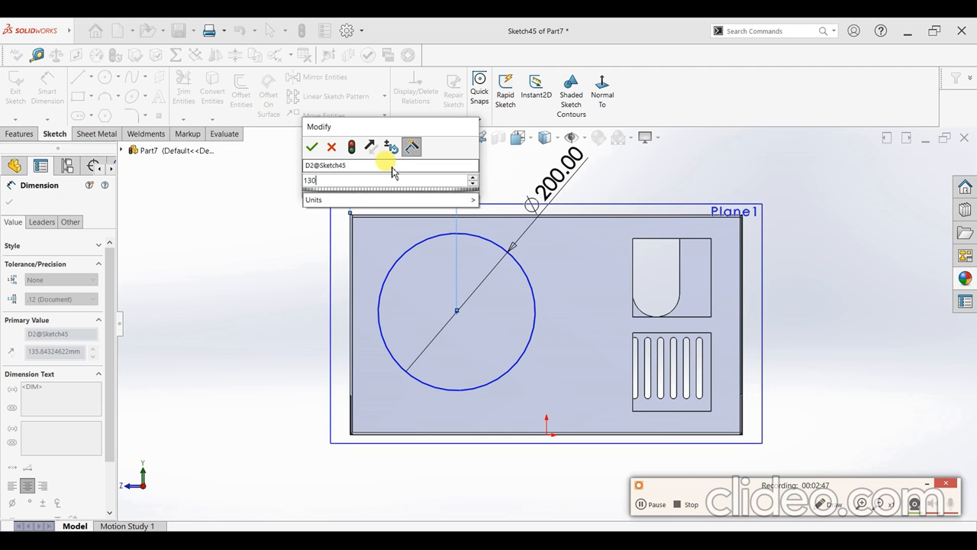
pyautogui.press('Return')
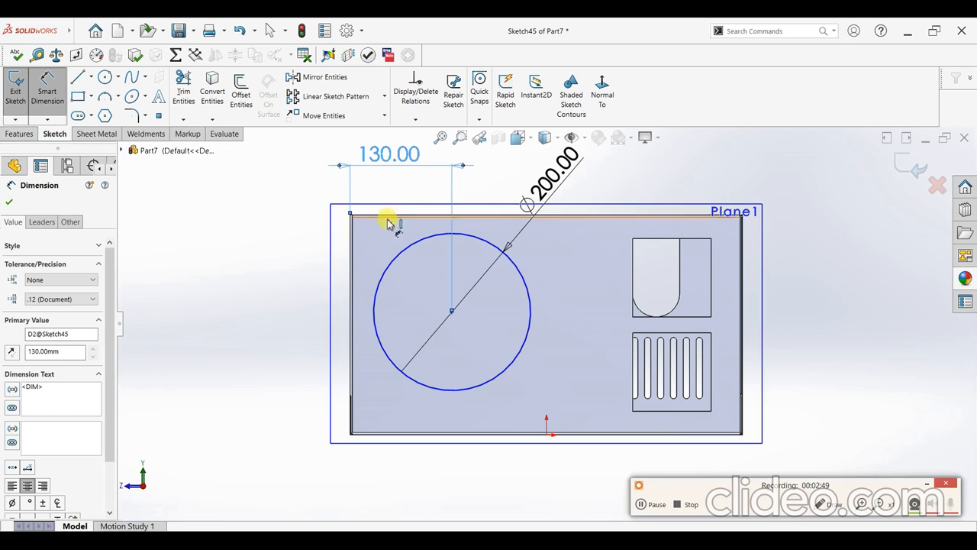
# Dimension the circle's centre 135 mm from the flange's top edge and finish dimensioning.
pyautogui.scroll(-3, 448, 235)
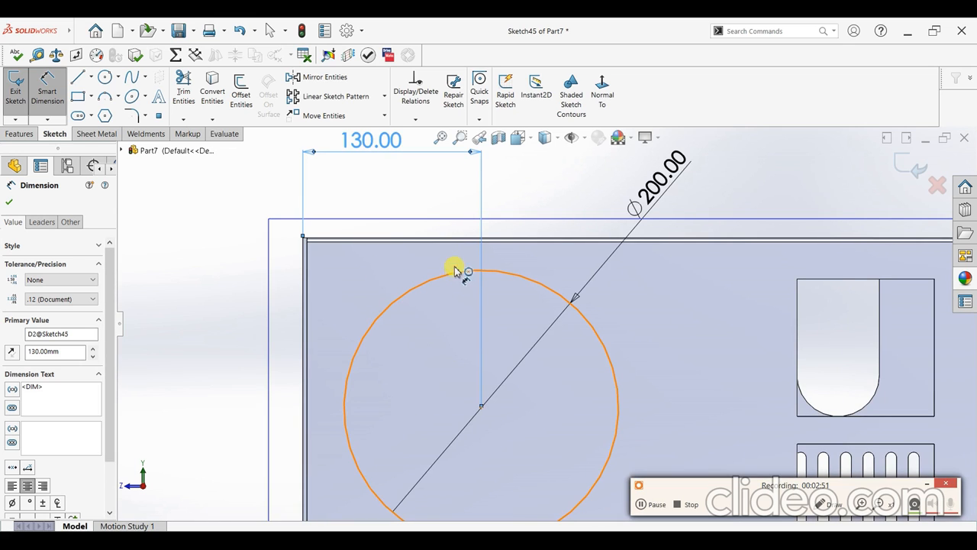
pyautogui.click(454, 271)
pyautogui.click(453, 236)
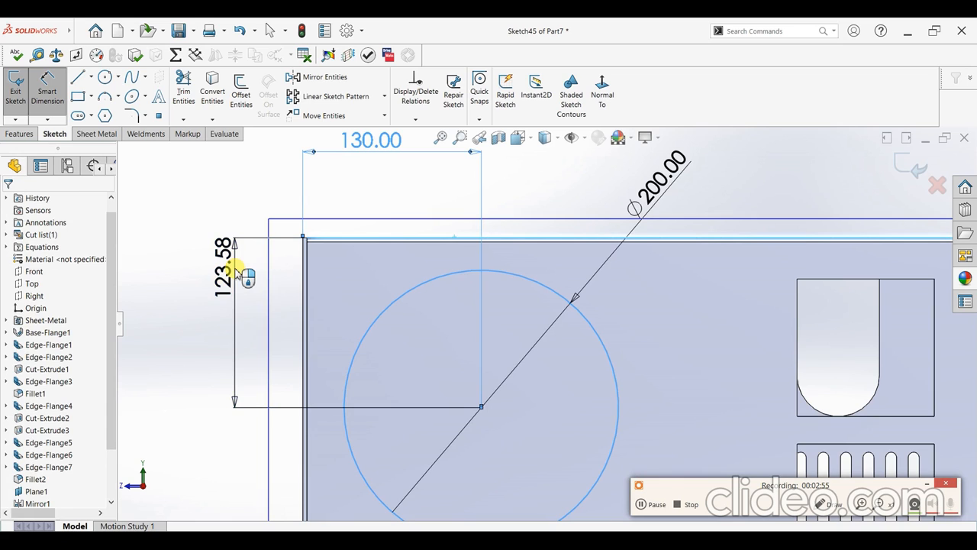
pyautogui.click(236, 275)
pyautogui.write('130')
pyautogui.press('Return')
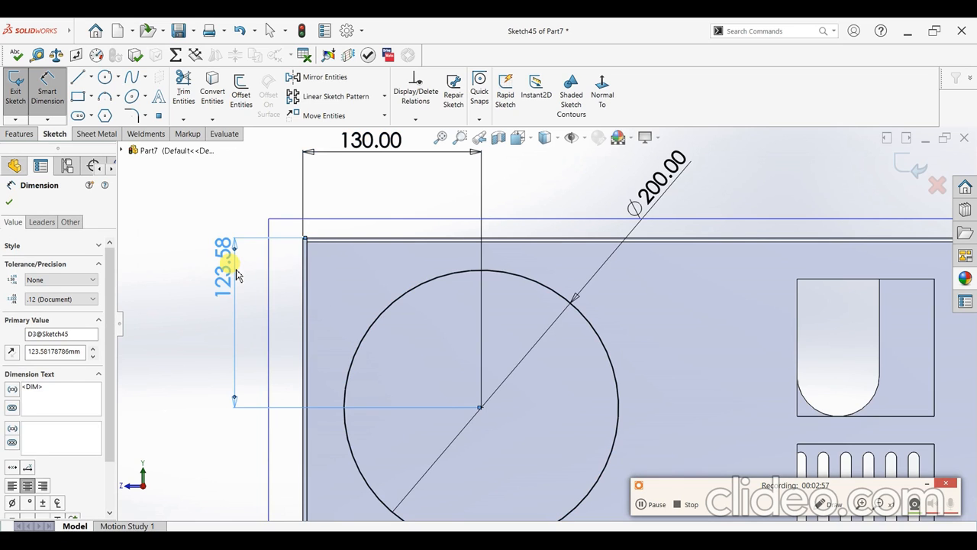
pyautogui.press('f')
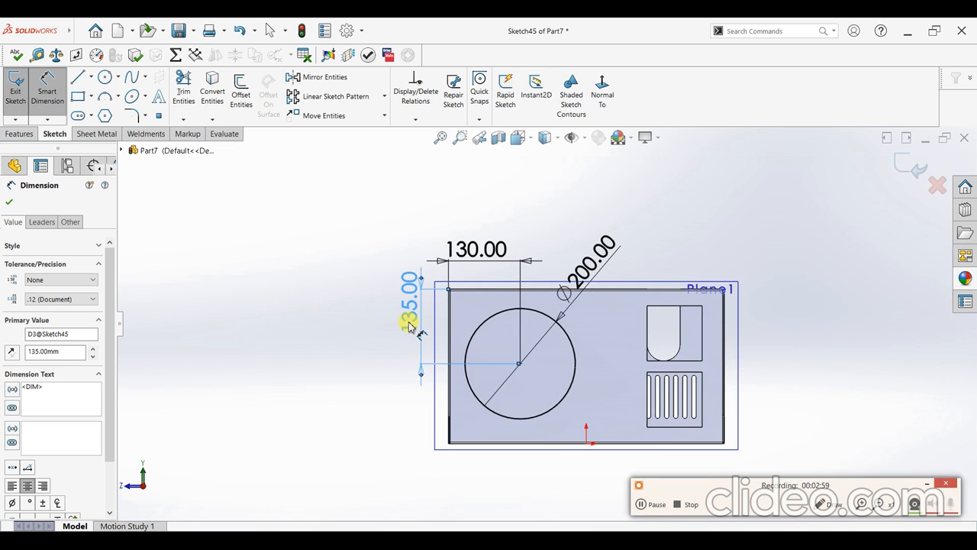
pyautogui.click(9, 202)
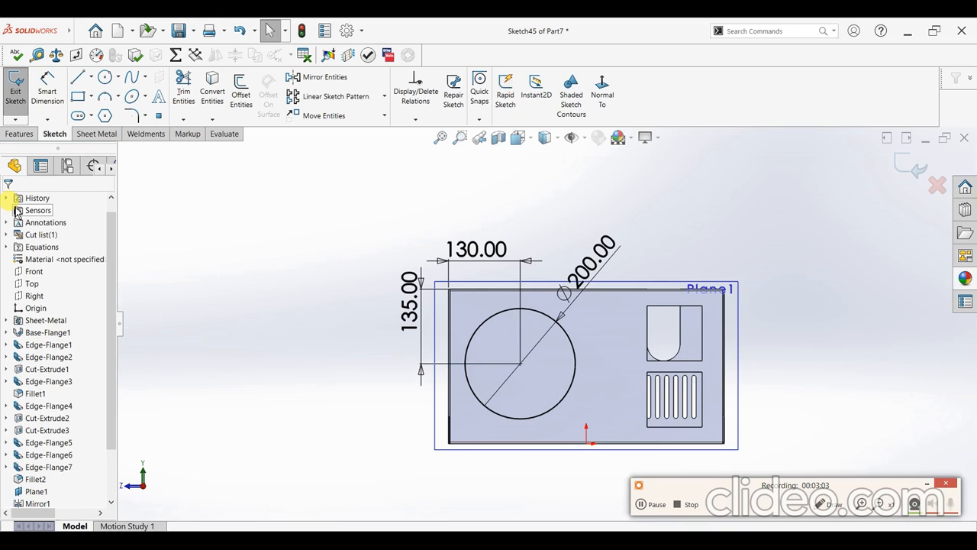
# Sketch three circles concentric with the 200 mm circle, with diameters of 145 mm, 90 mm and 35 mm.
pyautogui.click(105, 76)
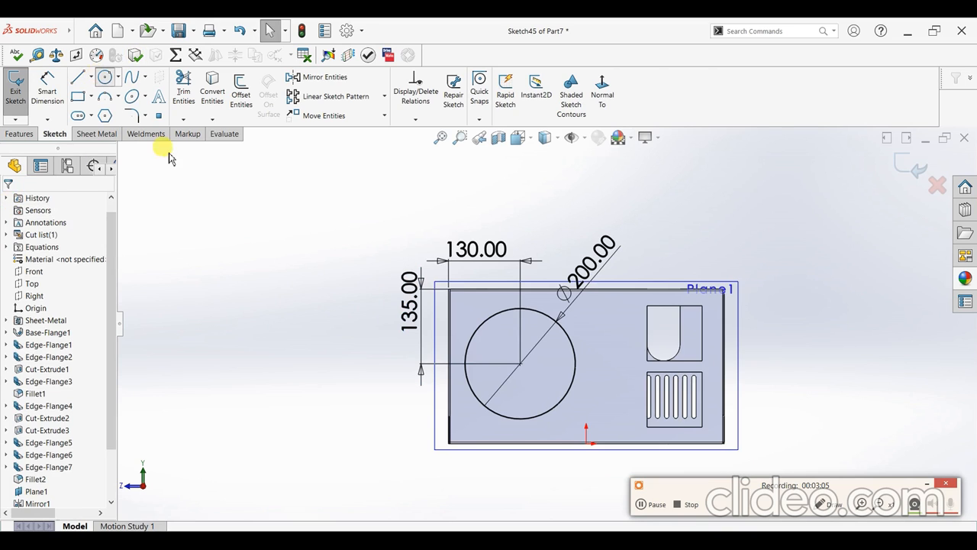
pyautogui.click(520, 364)
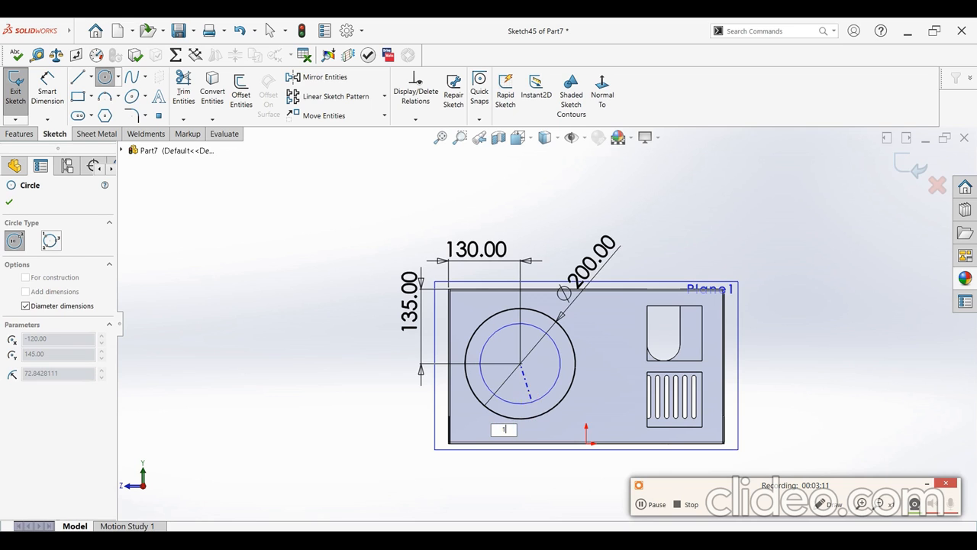
pyautogui.press('Return')
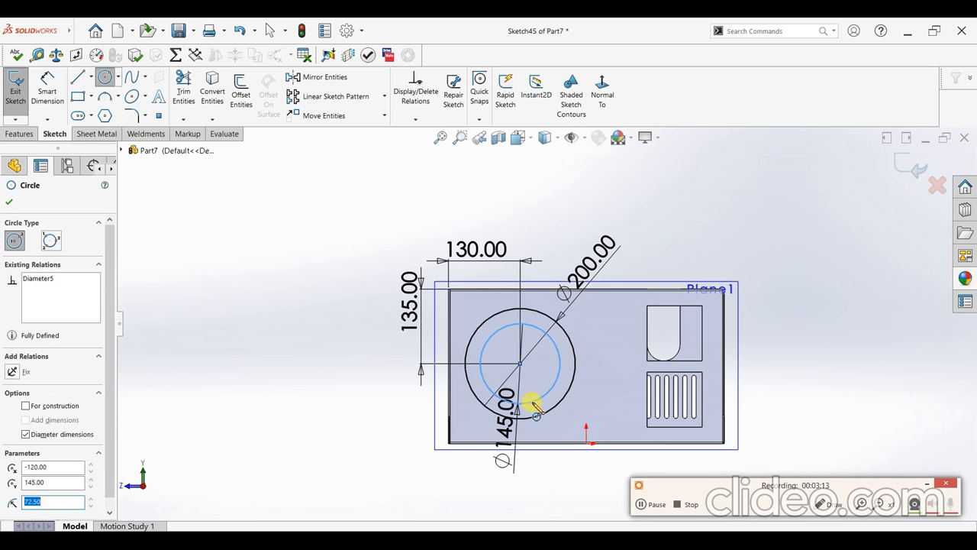
pyautogui.scroll(-3, 534, 364)
pyautogui.click(495, 353)
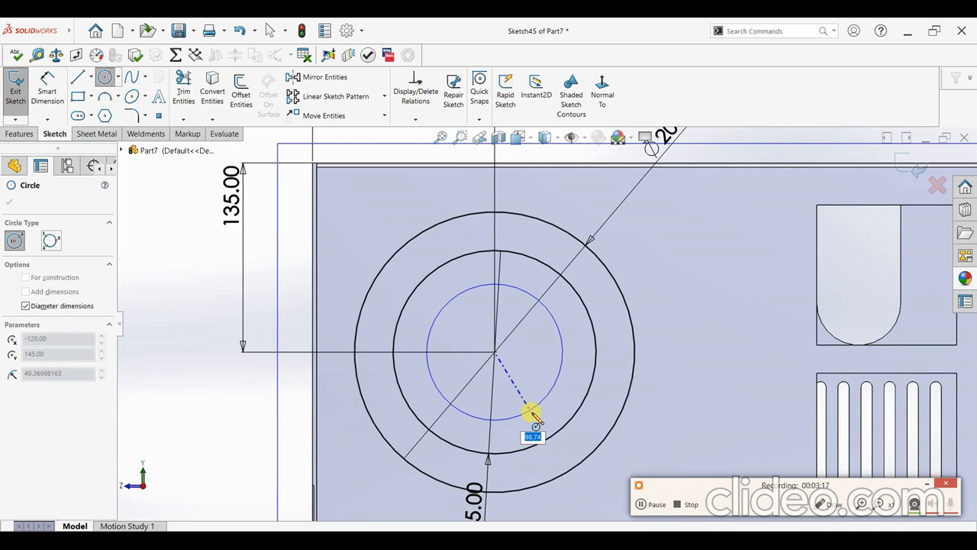
pyautogui.write('90')
pyautogui.press('Return')
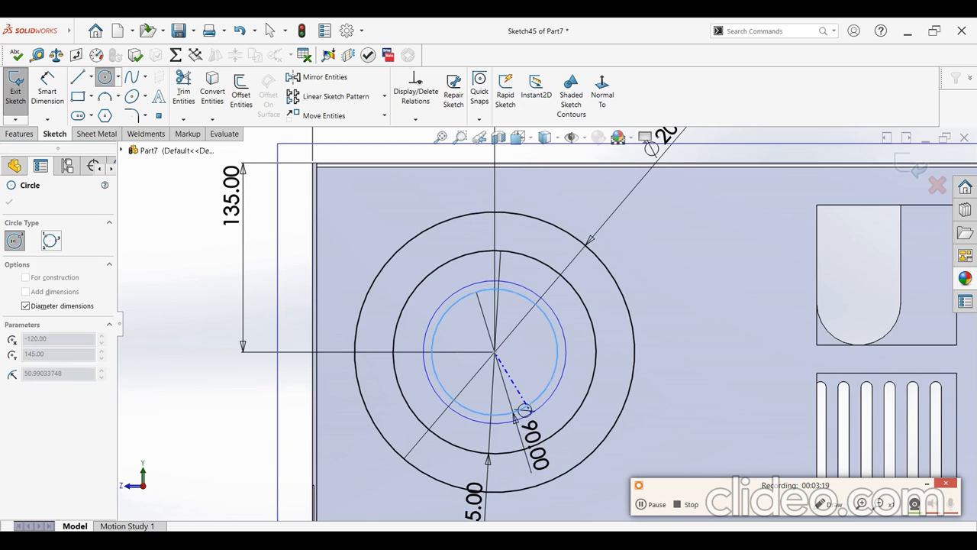
pyautogui.click(495, 353)
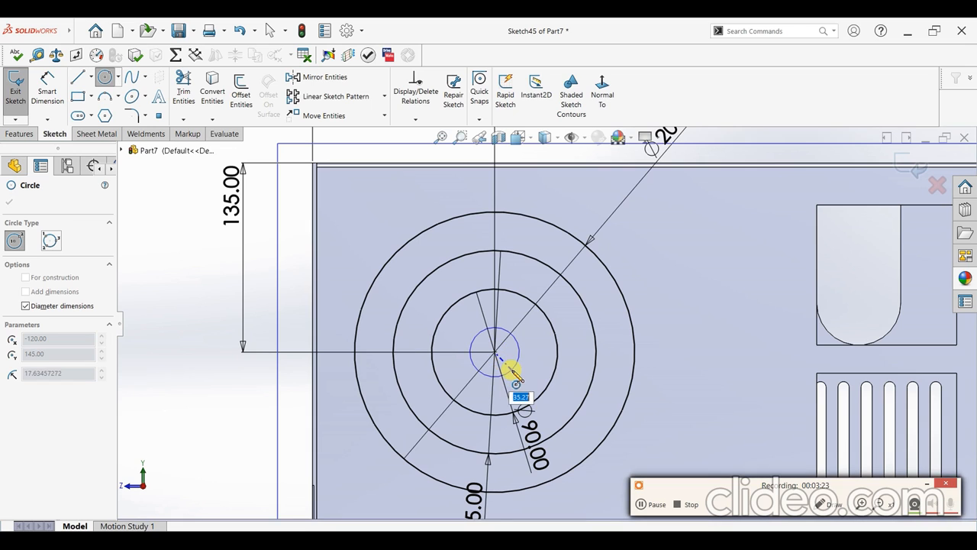
pyautogui.write('35')
pyautogui.press('Return')
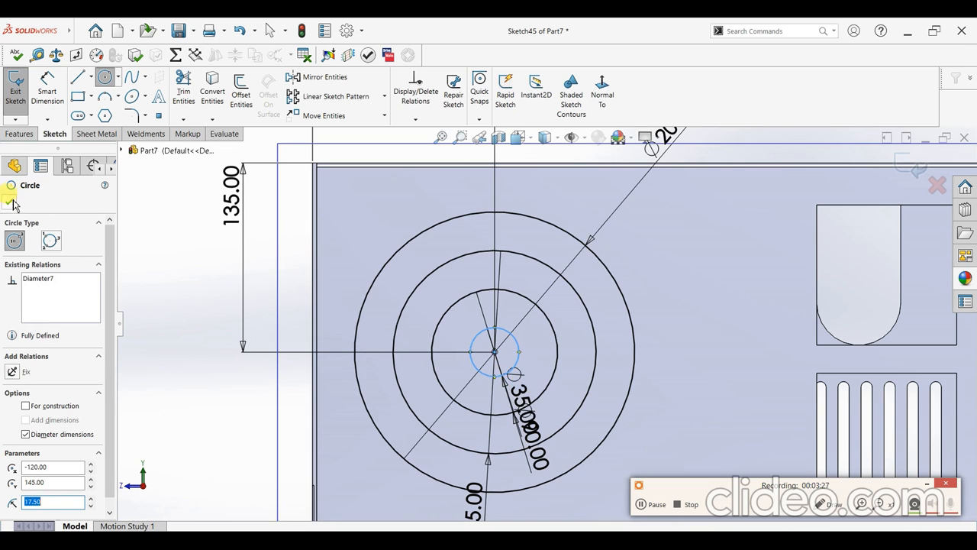
pyautogui.click(10, 202)
# Sketch a horizontal line from the circles' common centre to the right side of the outermost circle.
pyautogui.click(78, 77)
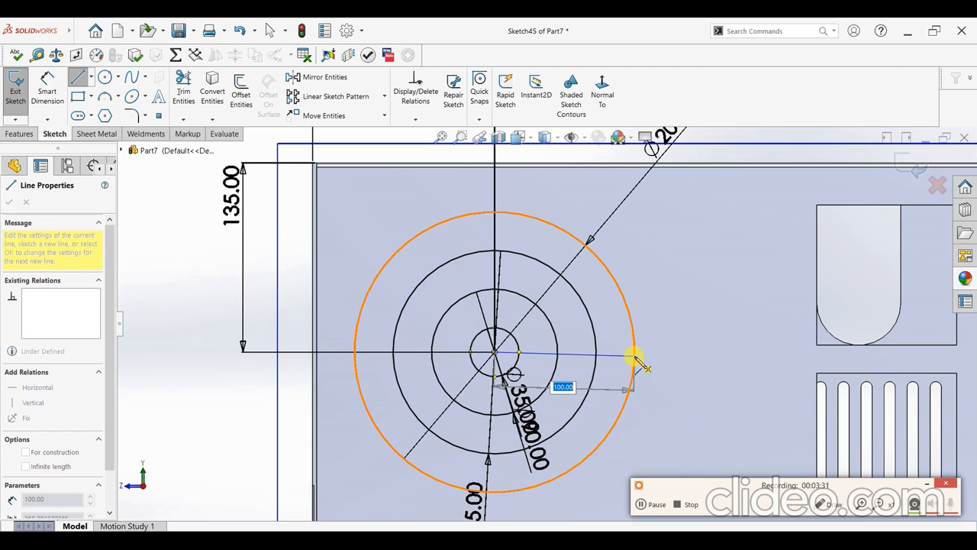
pyautogui.click(635, 352)
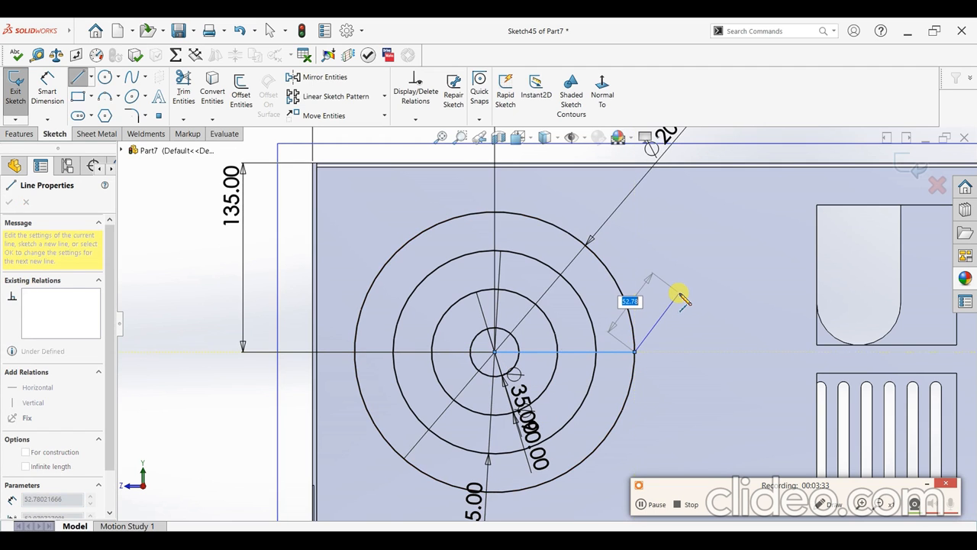
pyautogui.rightClick(680, 293)
pyautogui.click(696, 304)
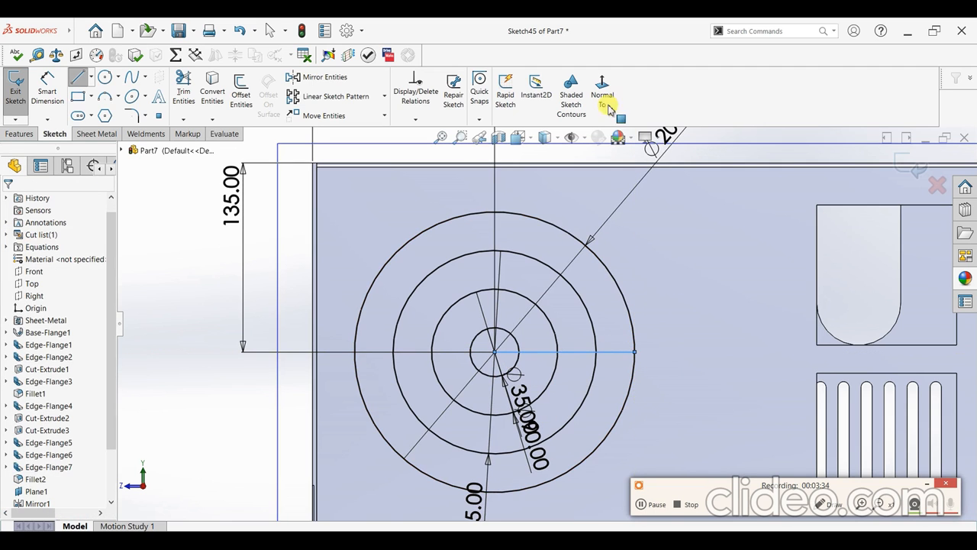
# Circular-pattern the horizontal line about the circles' common centre with 8 equally spaced instances over 360 degrees, and exit the sketch.
pyautogui.click(388, 97)
pyautogui.click(338, 126)
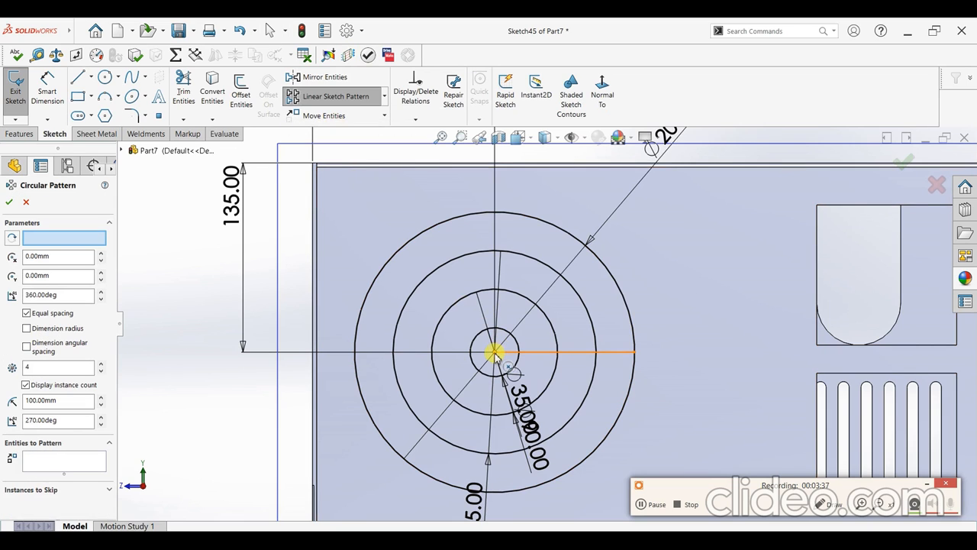
pyautogui.click(70, 471)
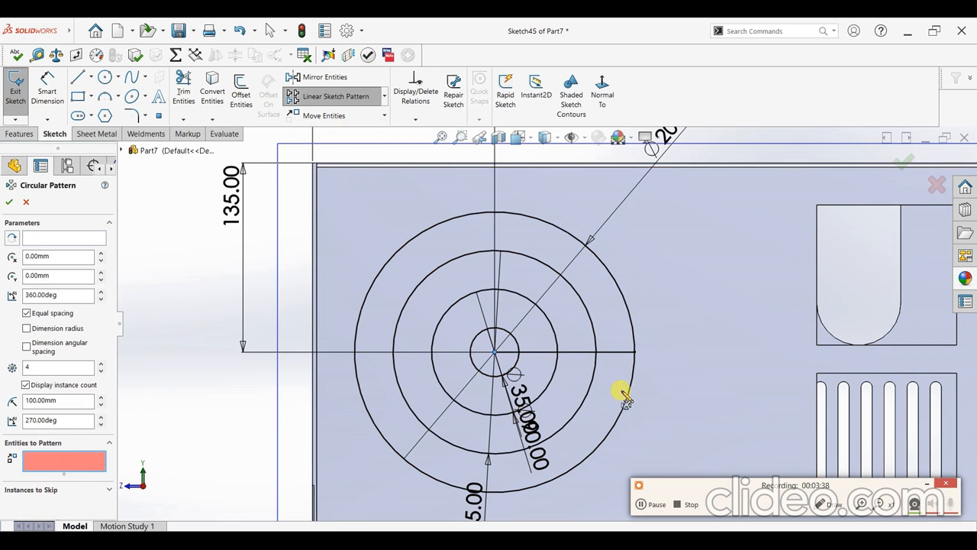
pyautogui.click(626, 353)
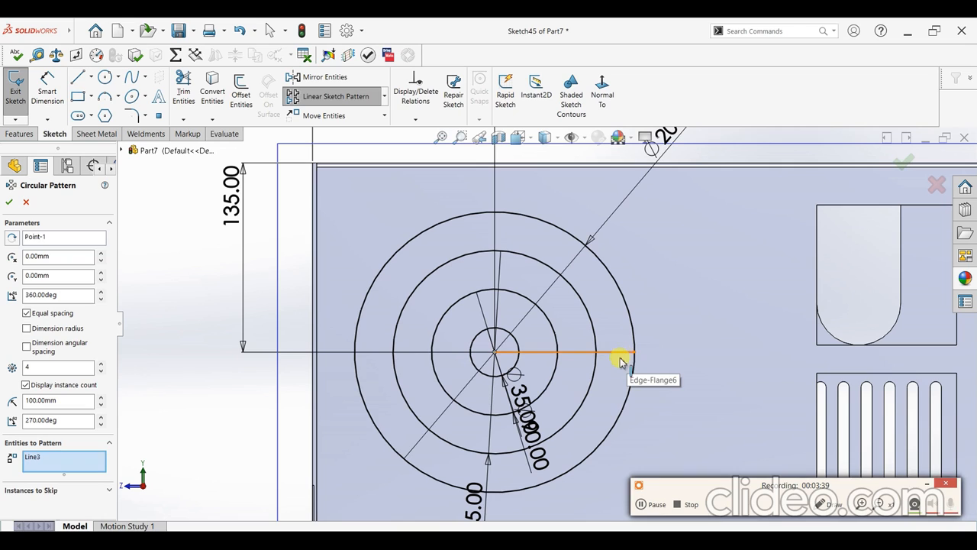
pyautogui.click(45, 236)
pyautogui.press('Delete')
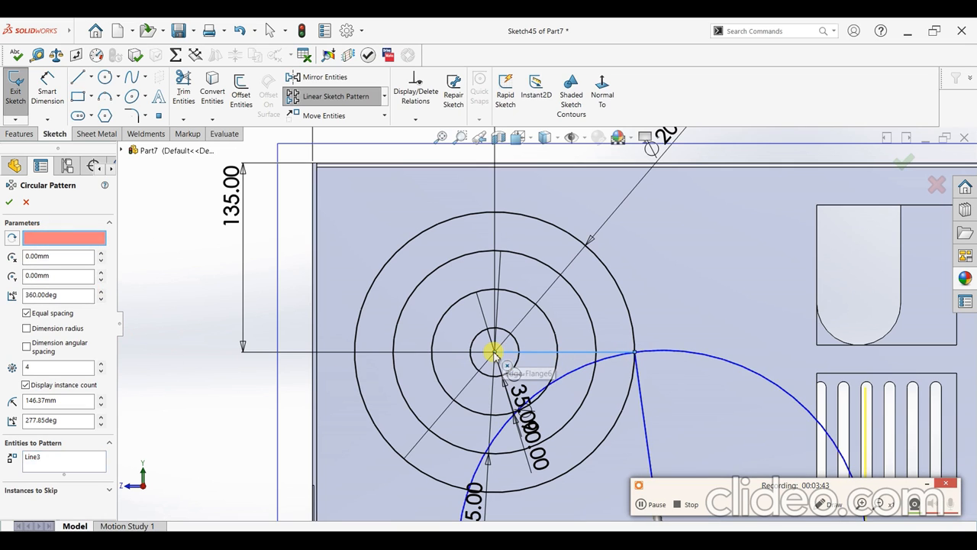
pyautogui.click(493, 353)
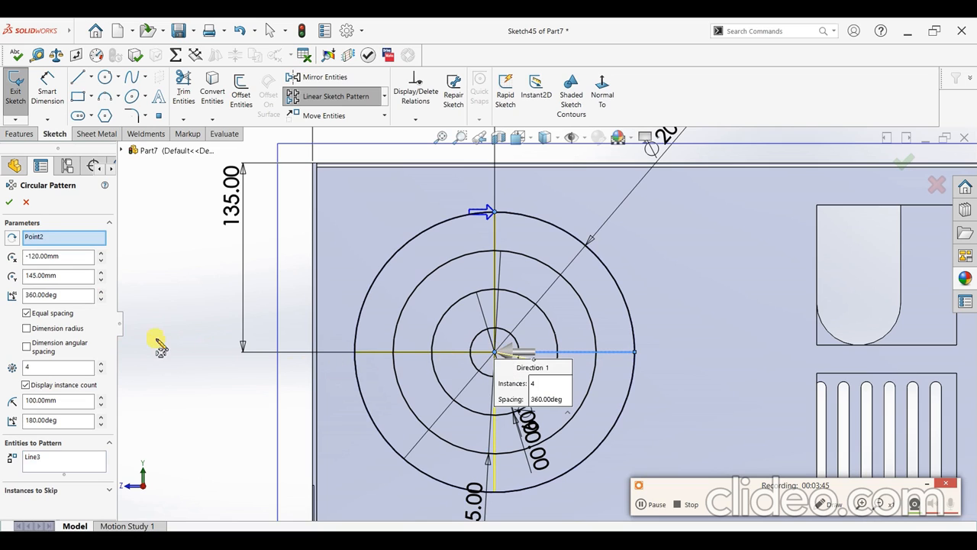
pyautogui.click(53, 367)
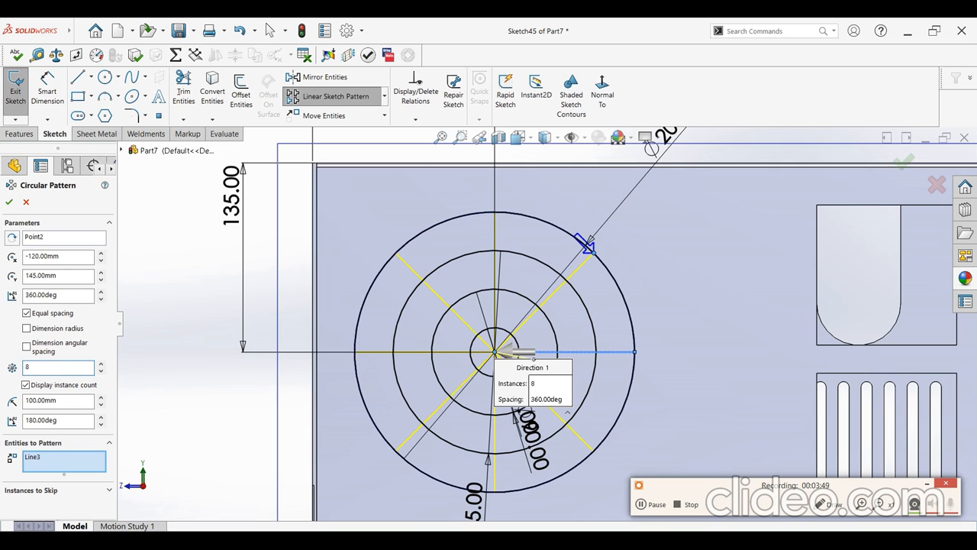
pyautogui.click(9, 203)
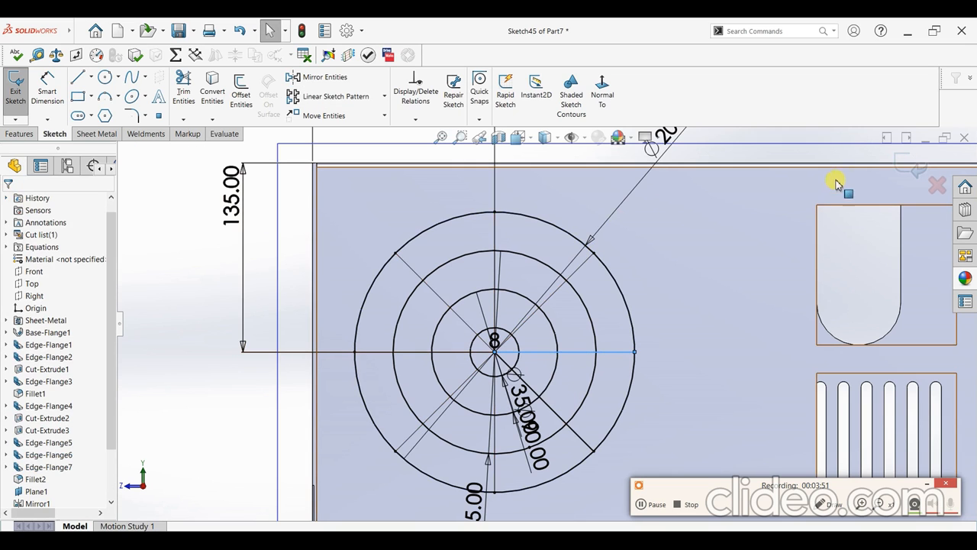
pyautogui.click(895, 166)
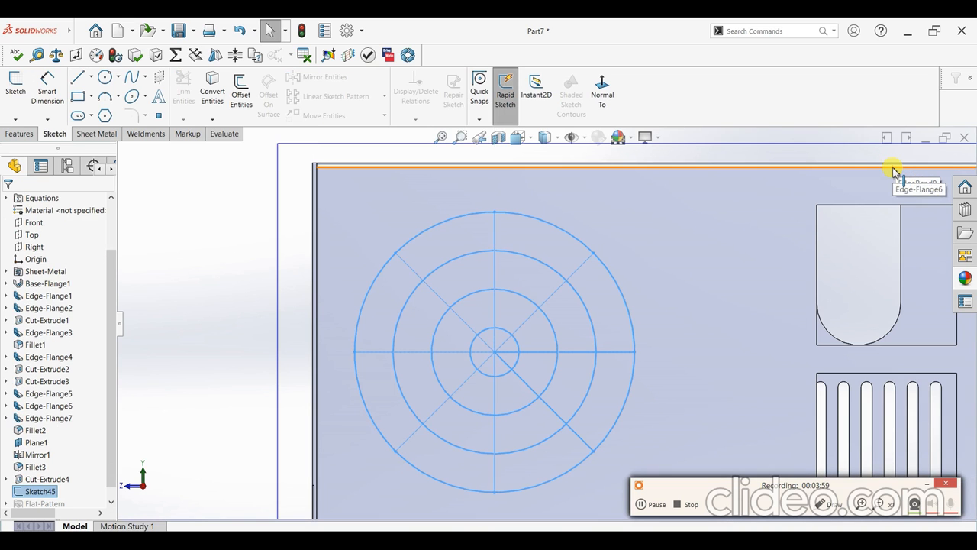
# Start a Vent feature from the circle sketch, with the outermost circle as its boundary on the flange face.
pyautogui.click(113, 135)
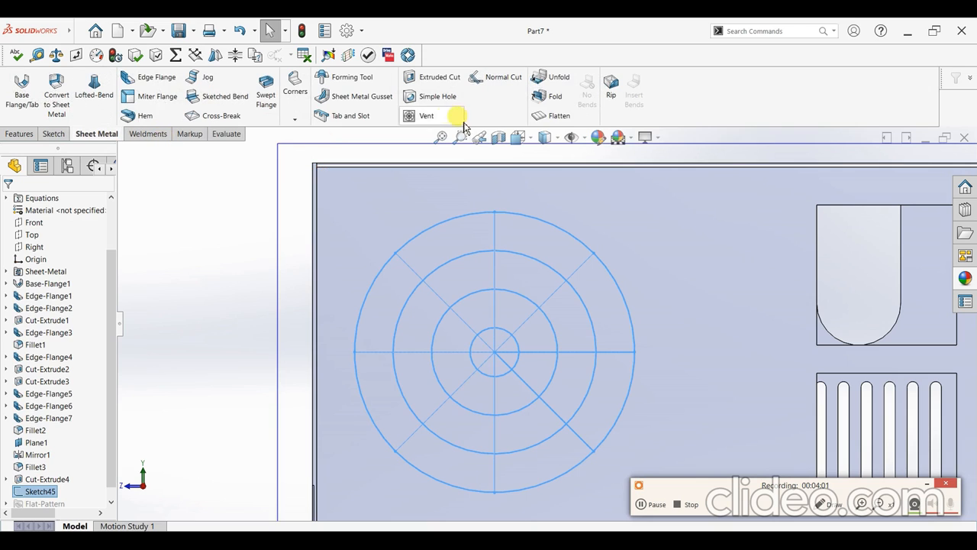
pyautogui.click(458, 118)
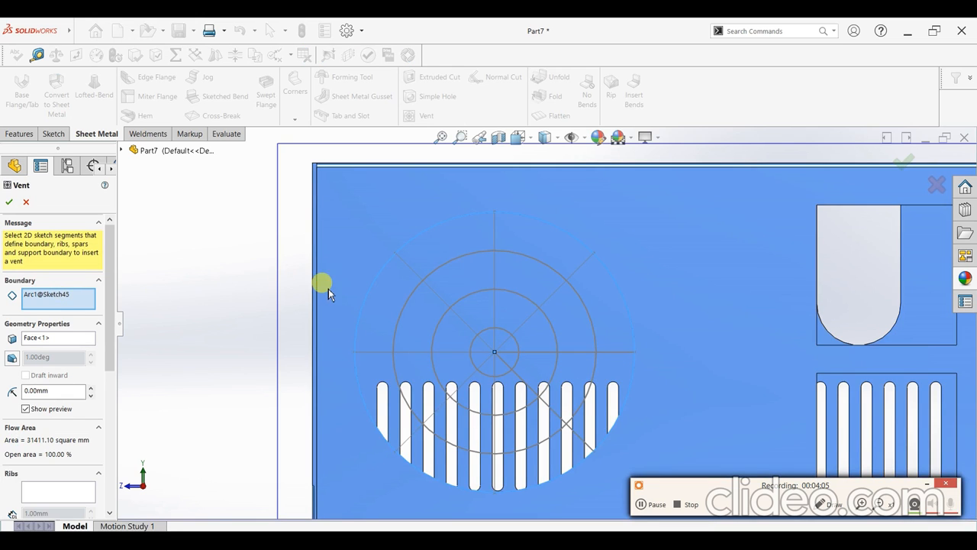
pyautogui.moveTo(397, 343); pyautogui.dragTo(418, 357, button='middle')
pyautogui.scroll(5, 629, 395)
pyautogui.moveTo(627, 370); pyautogui.dragTo(643, 413, button='middle')
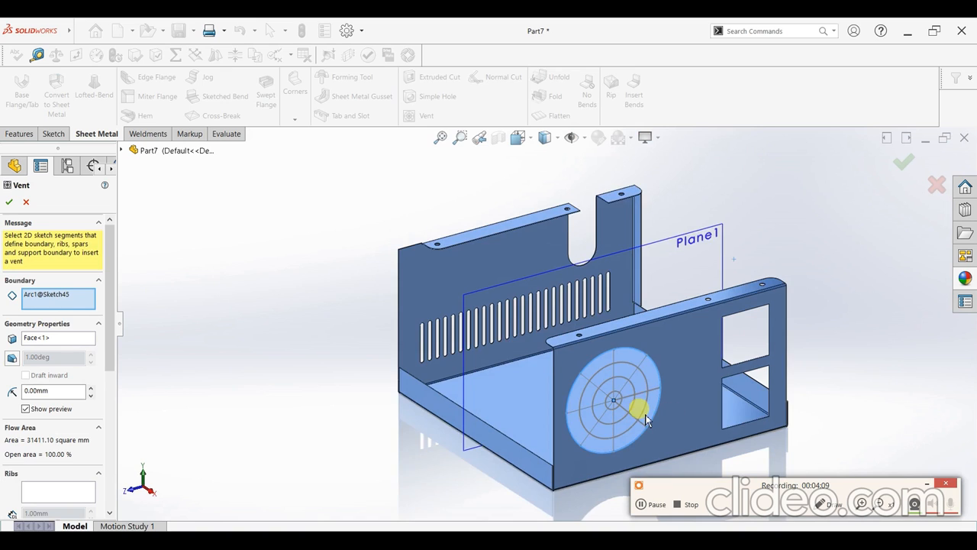
pyautogui.scroll(-3, 725, 425)
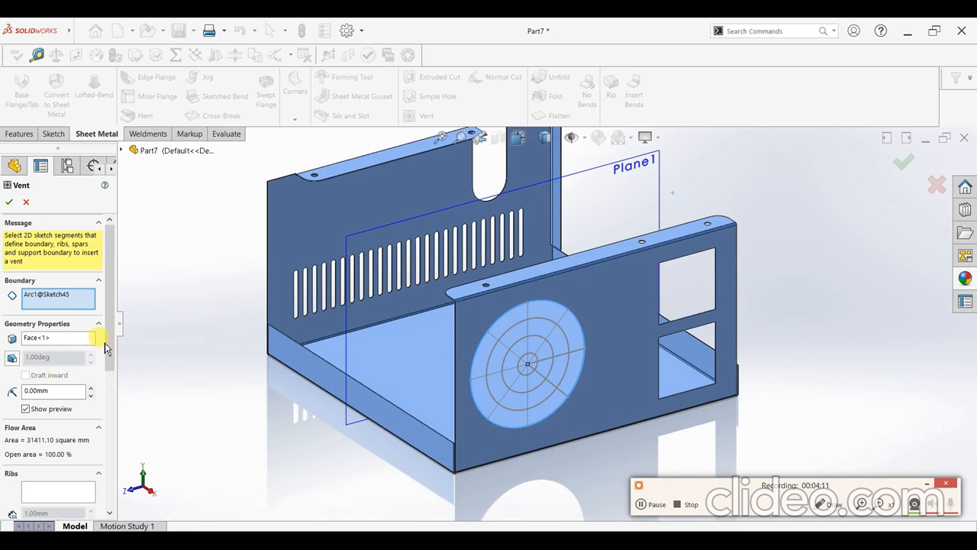
# Set the vent's rib width and spar width to 3 mm.
pyautogui.moveTo(107, 347); pyautogui.dragTo(108, 427)
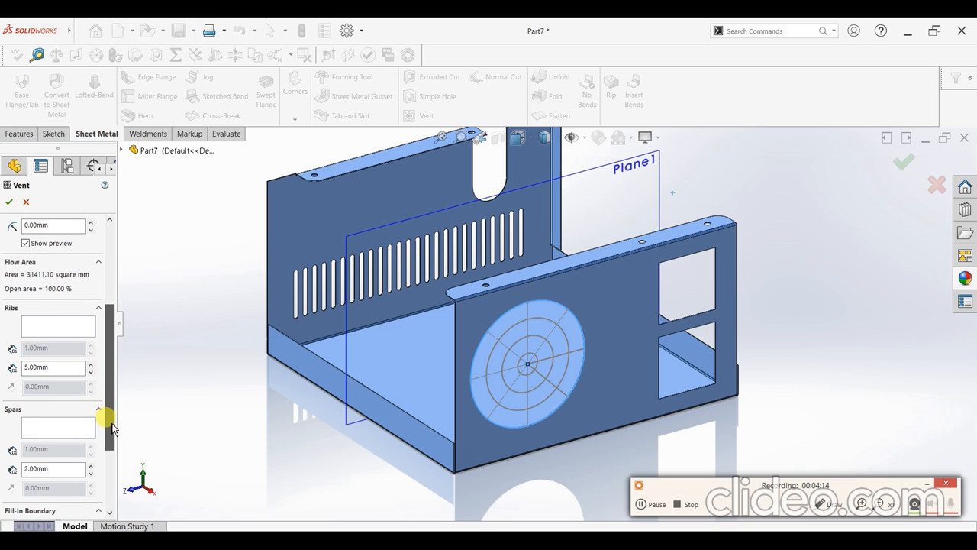
pyautogui.click(63, 327)
pyautogui.click(60, 367)
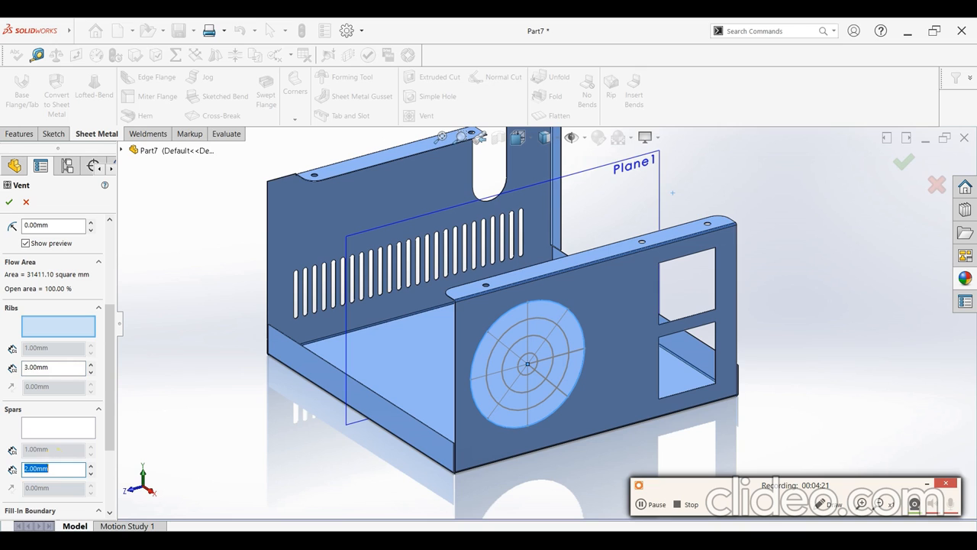
pyautogui.write('3')
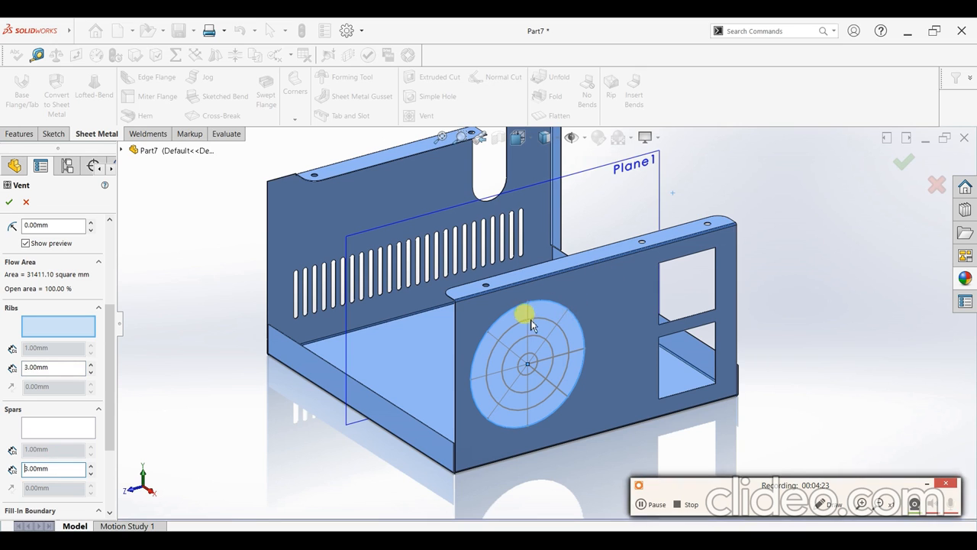
# Use the three inner concentric circles as the vent's ribs.
pyautogui.scroll(-2, 523, 316)
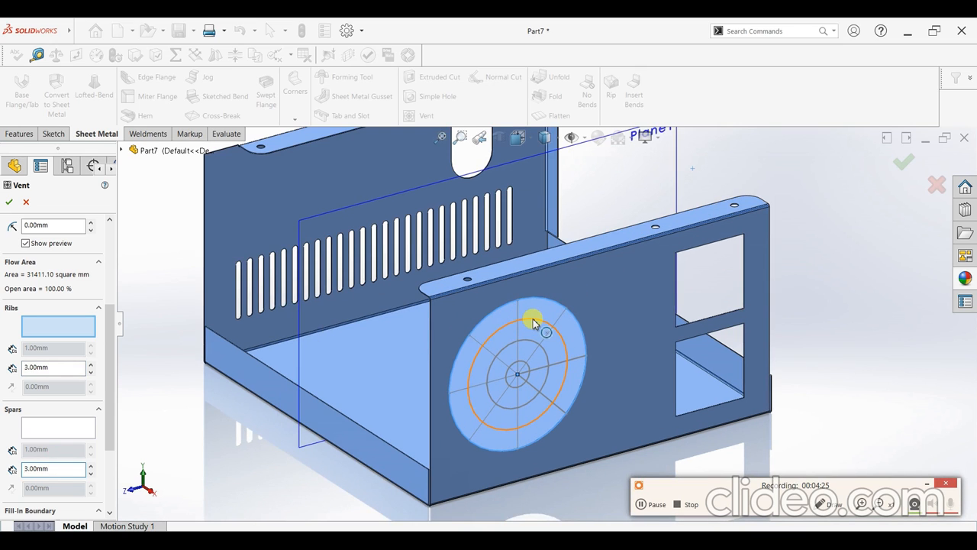
pyautogui.click(532, 342)
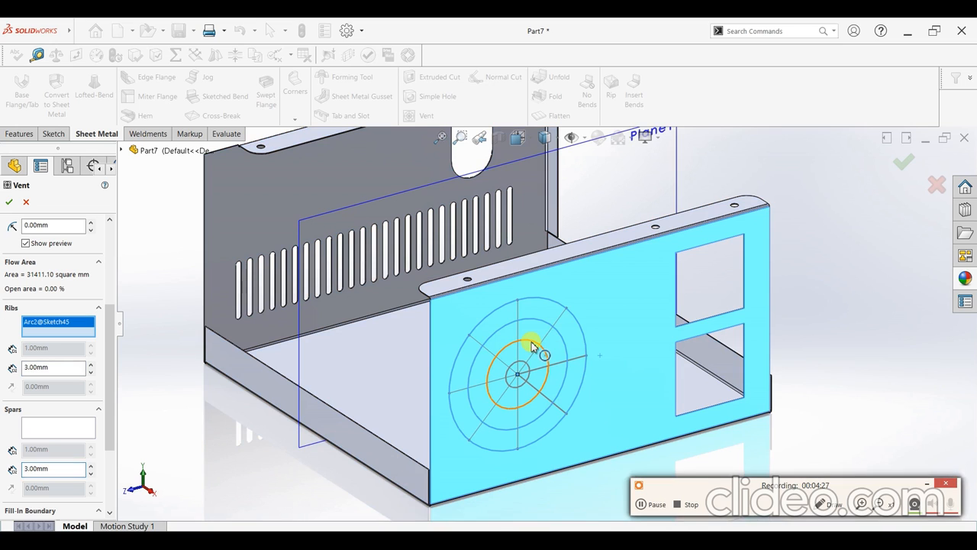
pyautogui.click(532, 344)
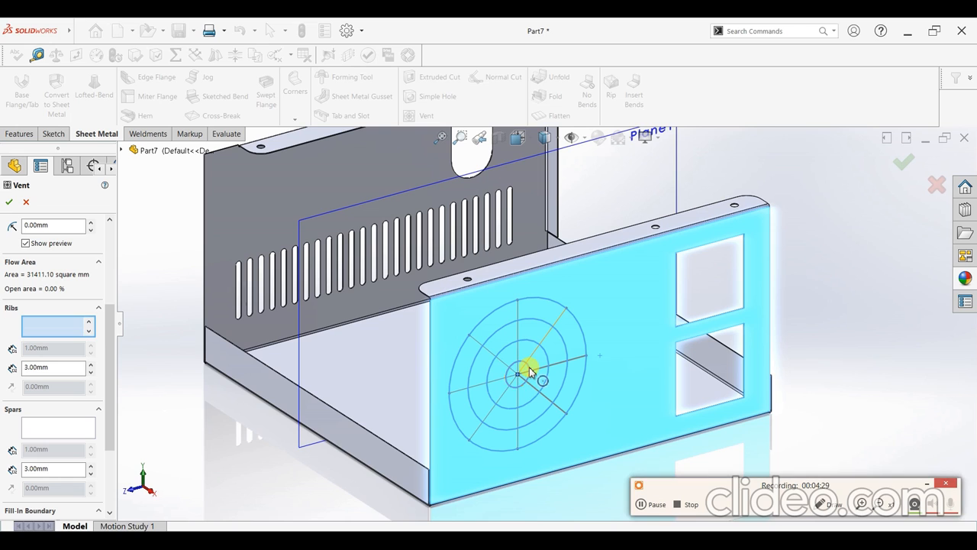
# Use all eight radial lines of the circular pattern as the vent's spars.
pyautogui.click(77, 430)
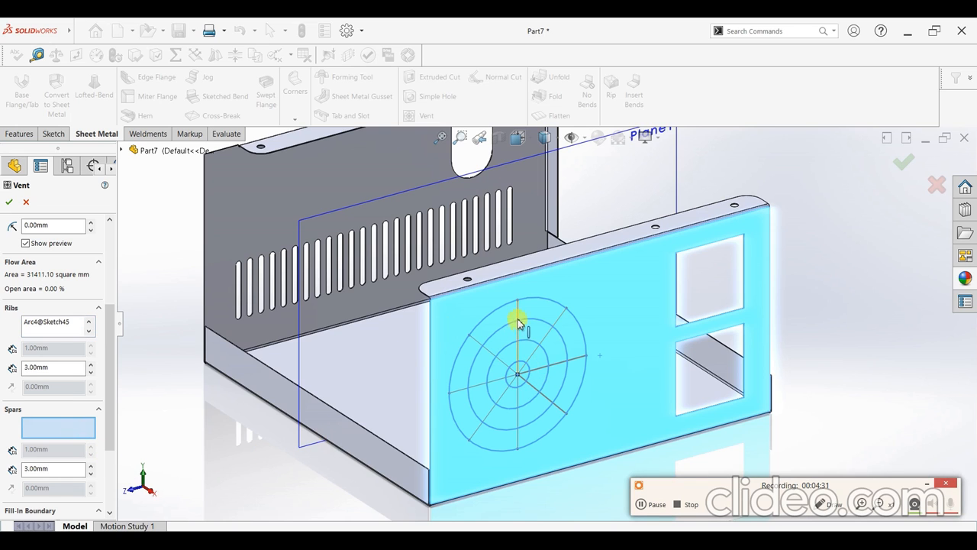
pyautogui.click(474, 344)
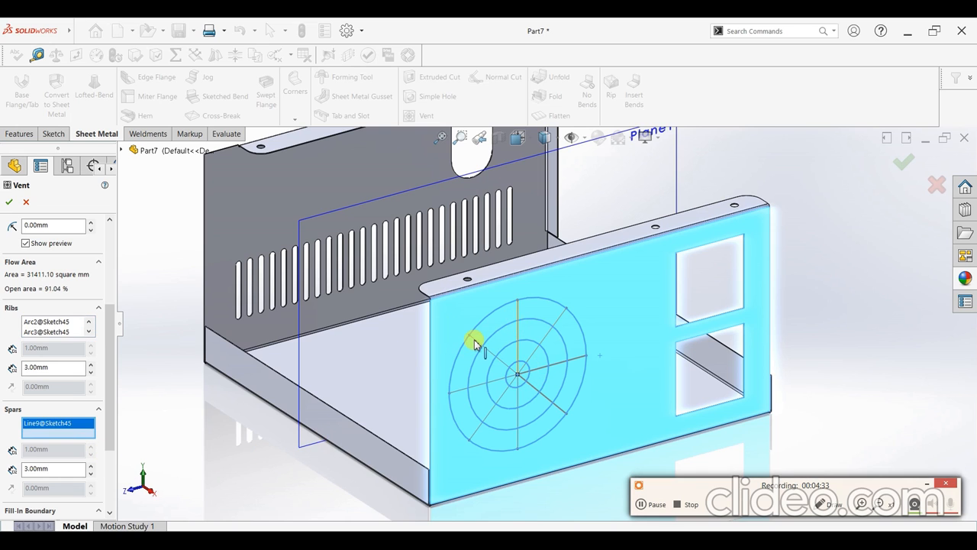
pyautogui.click(458, 391)
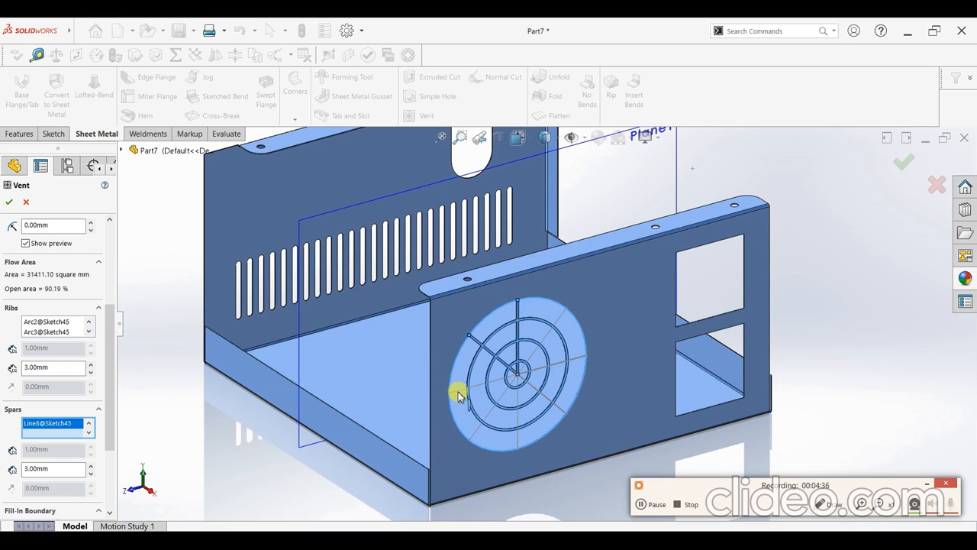
pyautogui.click(477, 432)
pyautogui.click(477, 434)
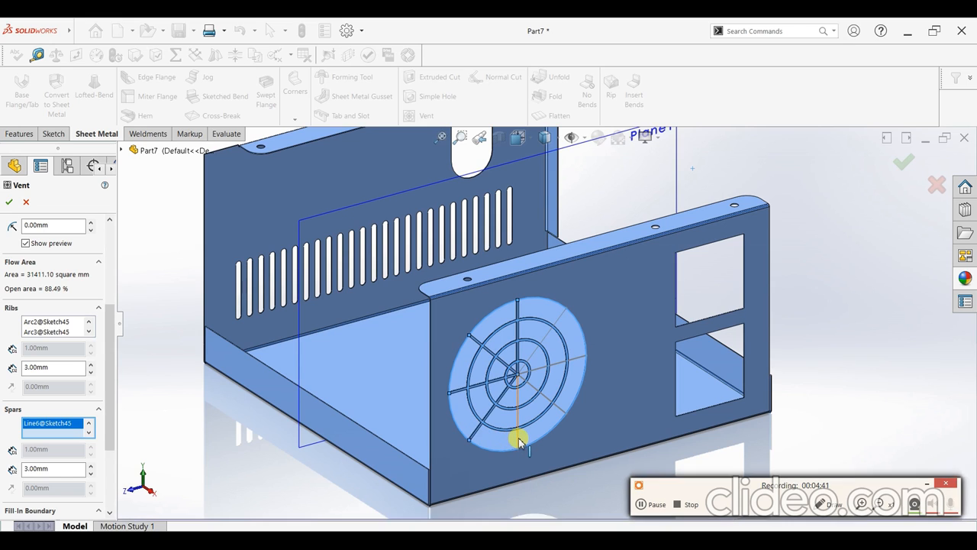
pyautogui.click(561, 410)
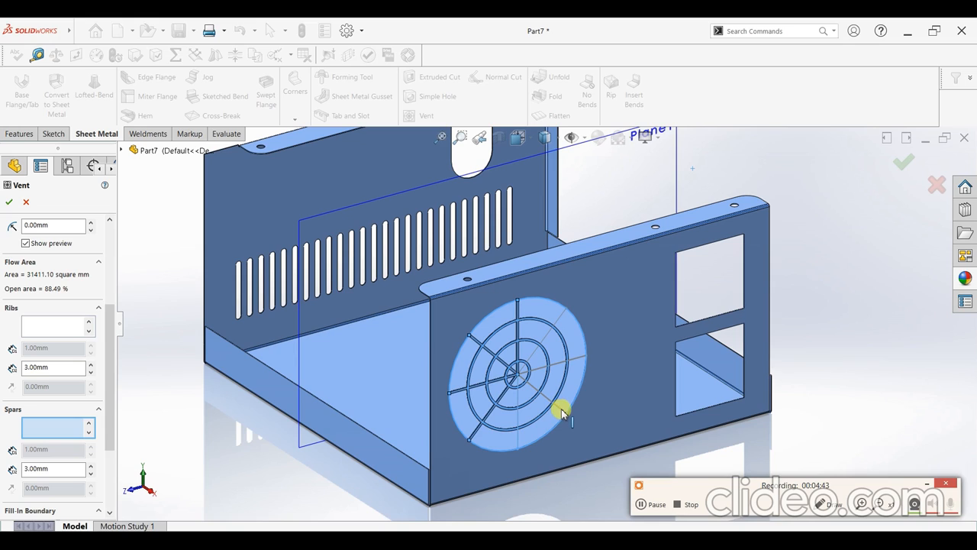
pyautogui.click(558, 323)
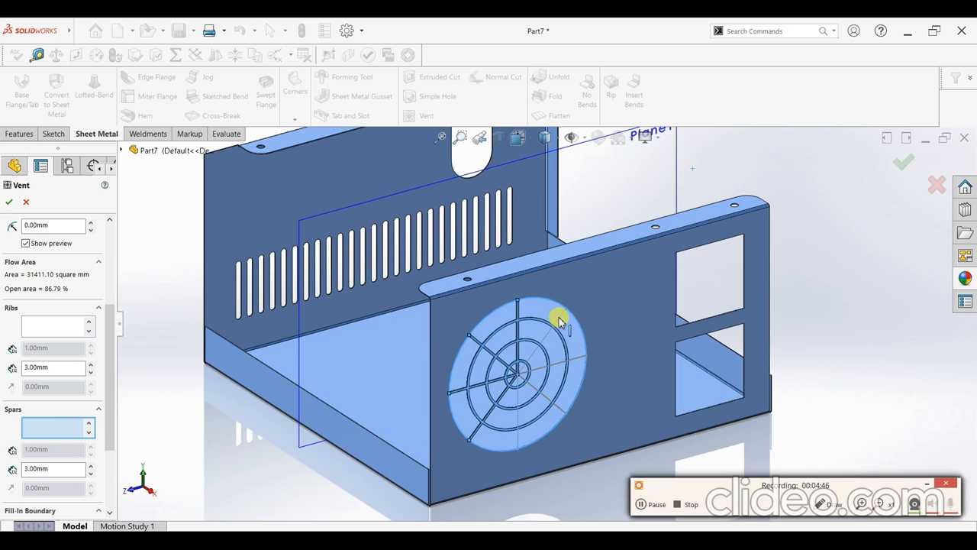
pyautogui.click(557, 361)
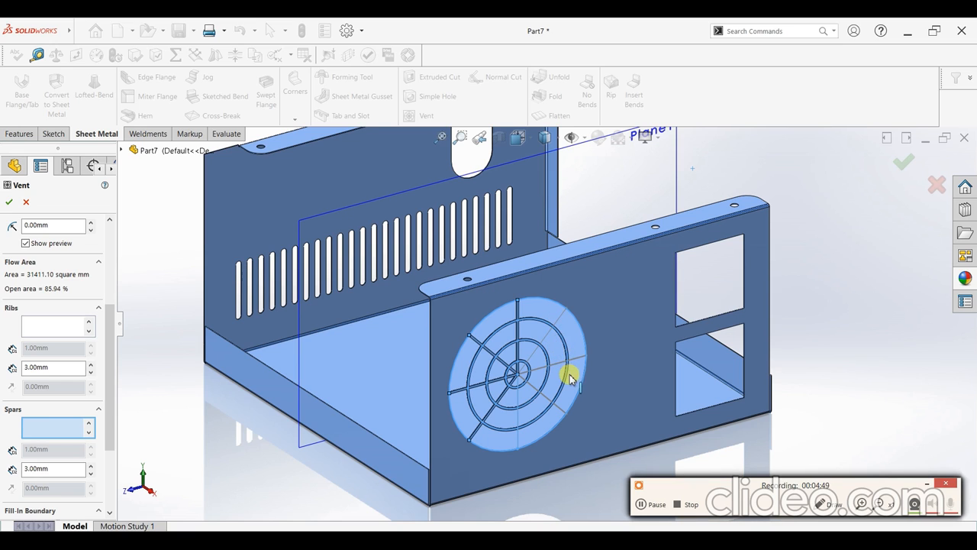
pyautogui.click(566, 374)
# Set both the vent's rib width and spar width to 6 mm.
pyautogui.scroll(-2, 563, 373)
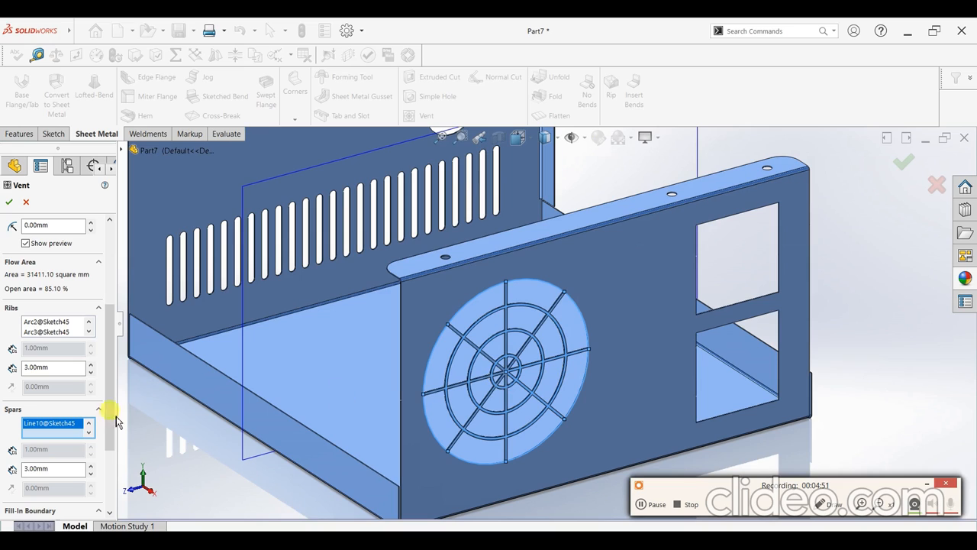
pyautogui.doubleClick(59, 369)
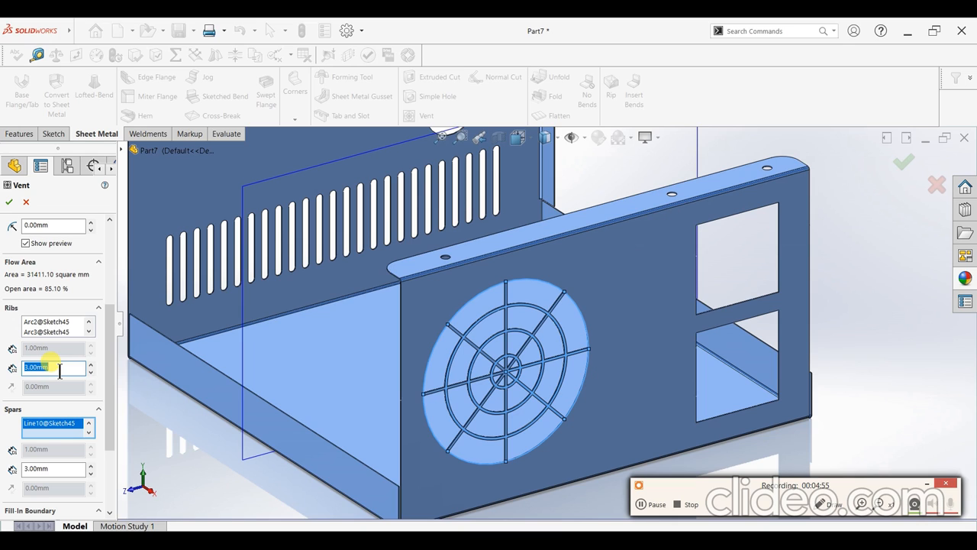
pyautogui.write('6')
pyautogui.press('Return')
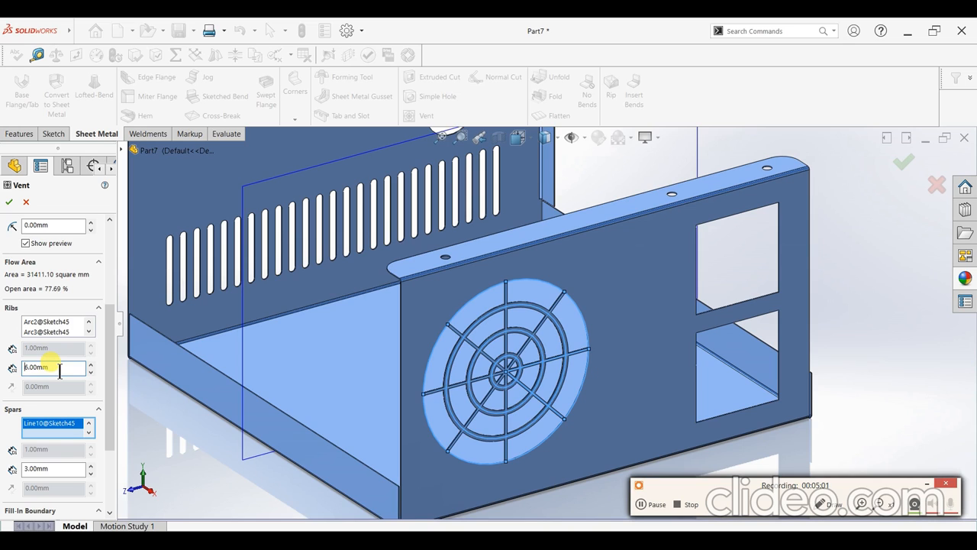
pyautogui.doubleClick(36, 468)
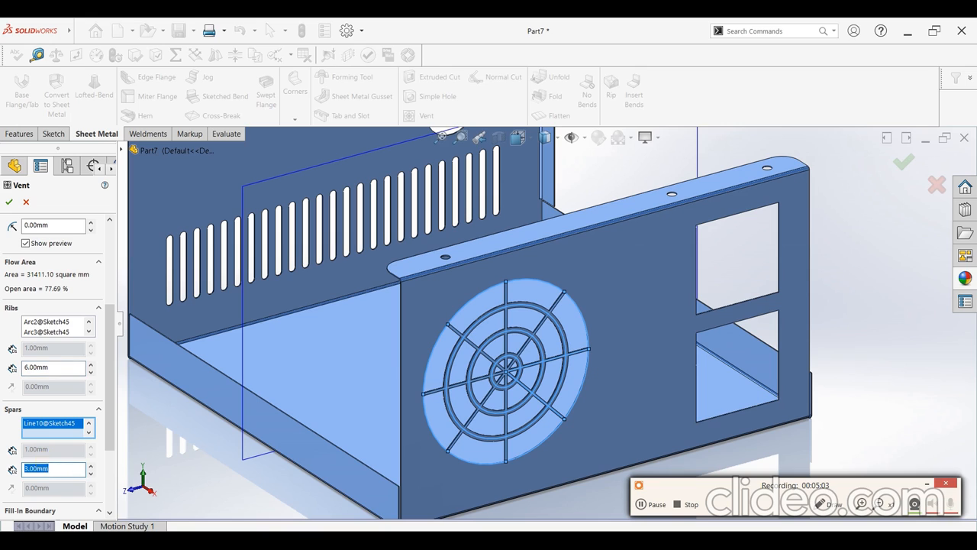
pyautogui.write('6')
pyautogui.press('Return')
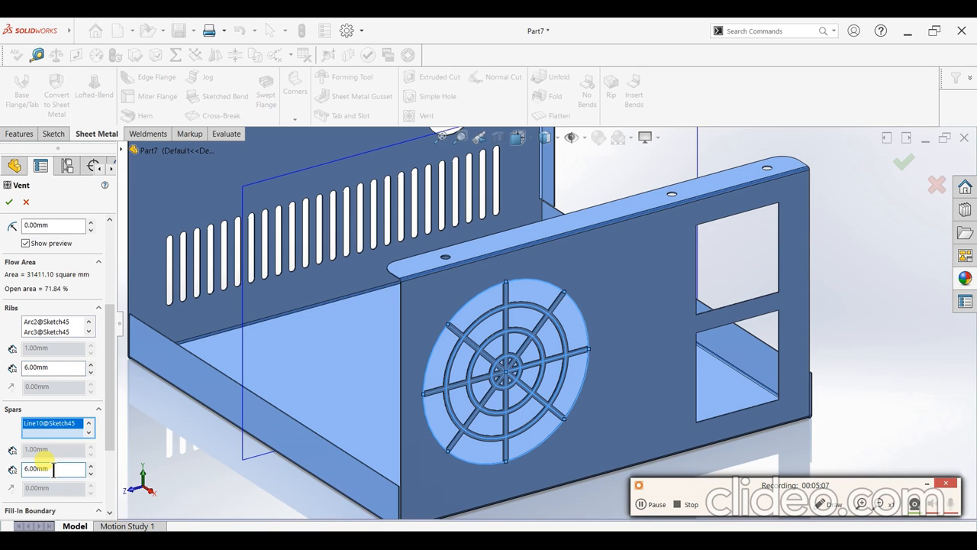
# Set the vent's spar width to 8 mm and create the vent.
pyautogui.doubleClick(54, 470)
pyautogui.write('8')
pyautogui.press('Return')
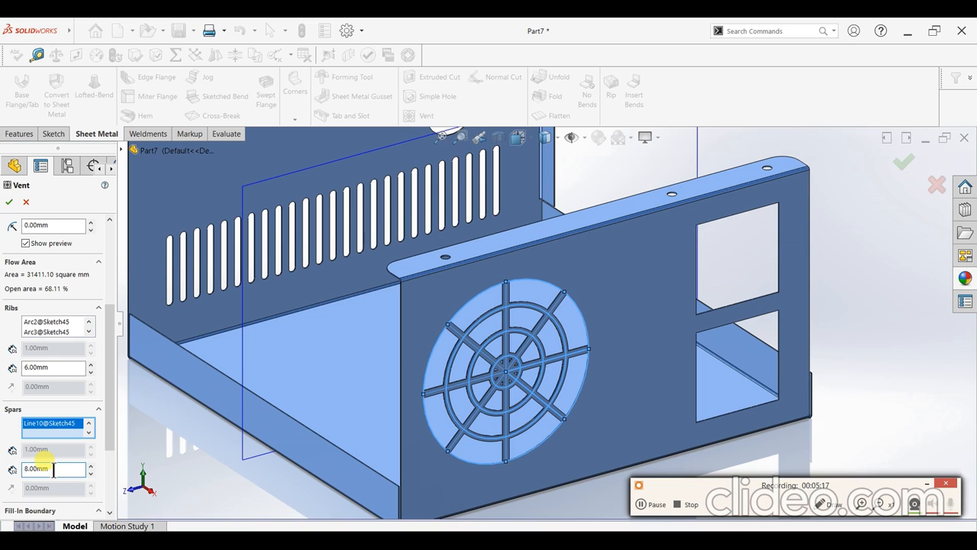
pyautogui.click(9, 202)
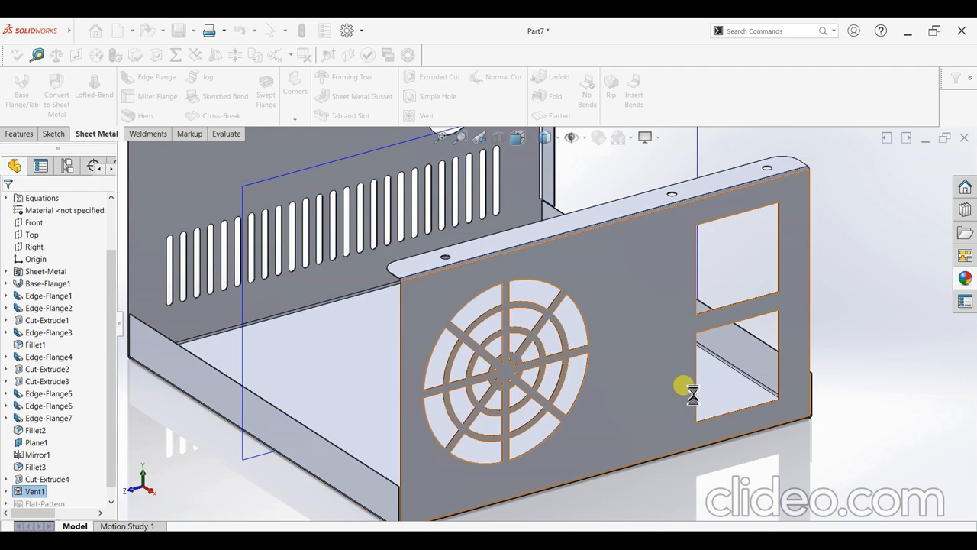
# Hide the reference plane Plane1 between the two side flanges.
pyautogui.scroll(3, 617, 348)
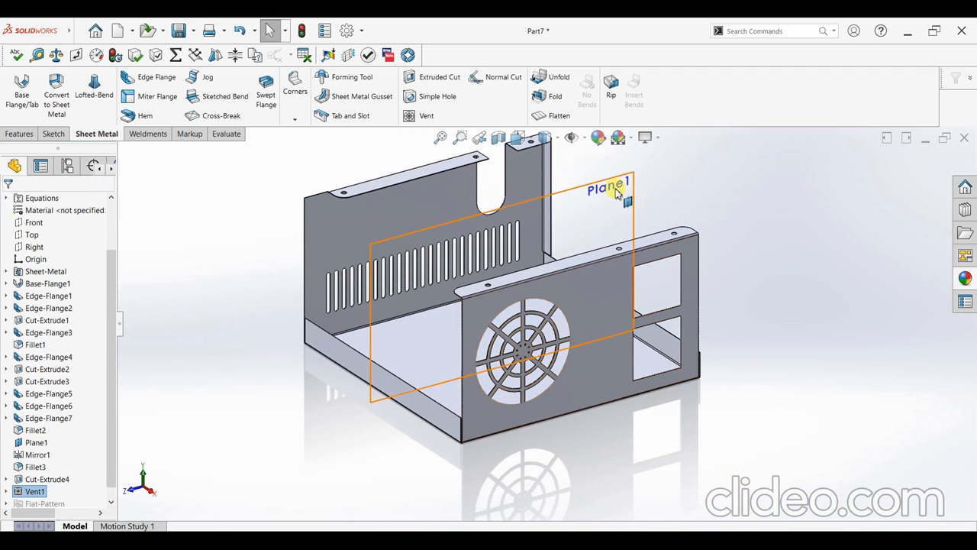
pyautogui.click(655, 187)
pyautogui.click(663, 157)
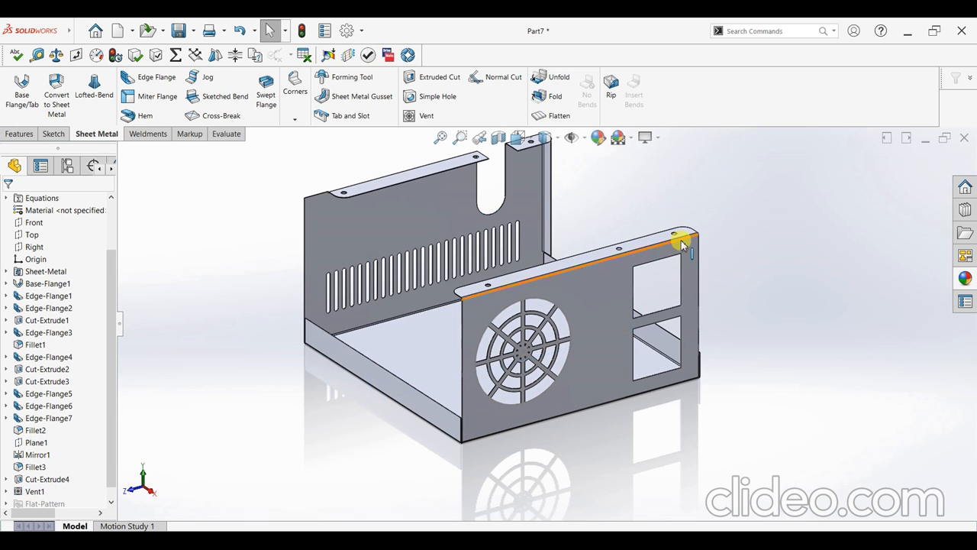
# Inspect the enclosure with its vent and set the view to isometric.
pyautogui.moveTo(676, 244); pyautogui.dragTo(704, 284, button='middle')
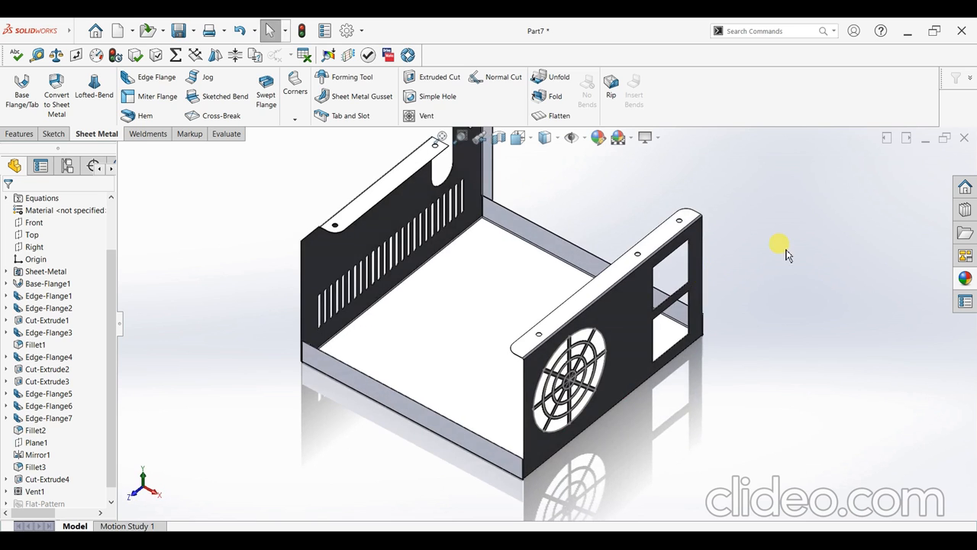
pyautogui.scroll(2, 752, 245)
pyautogui.scroll(-1, 745, 246)
pyautogui.press('space')
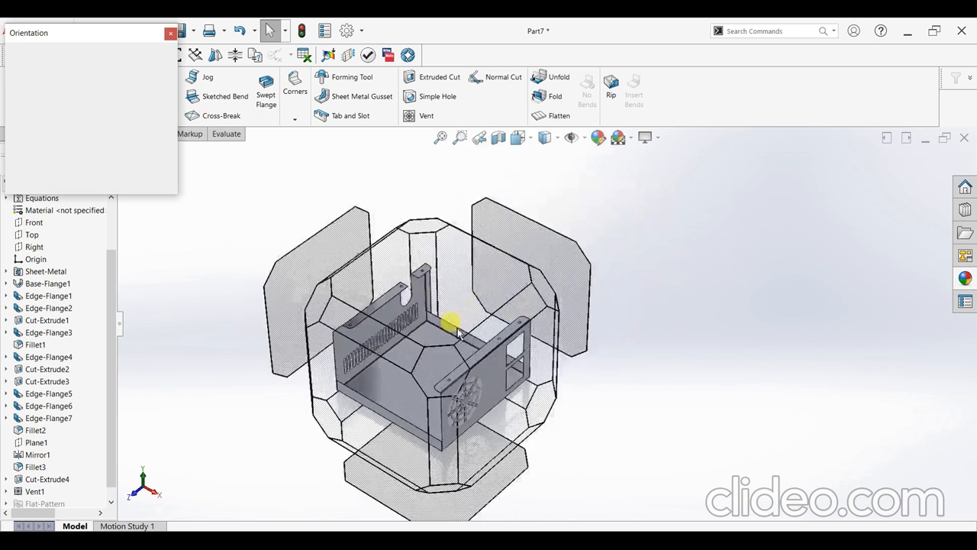
pyautogui.click(424, 371)
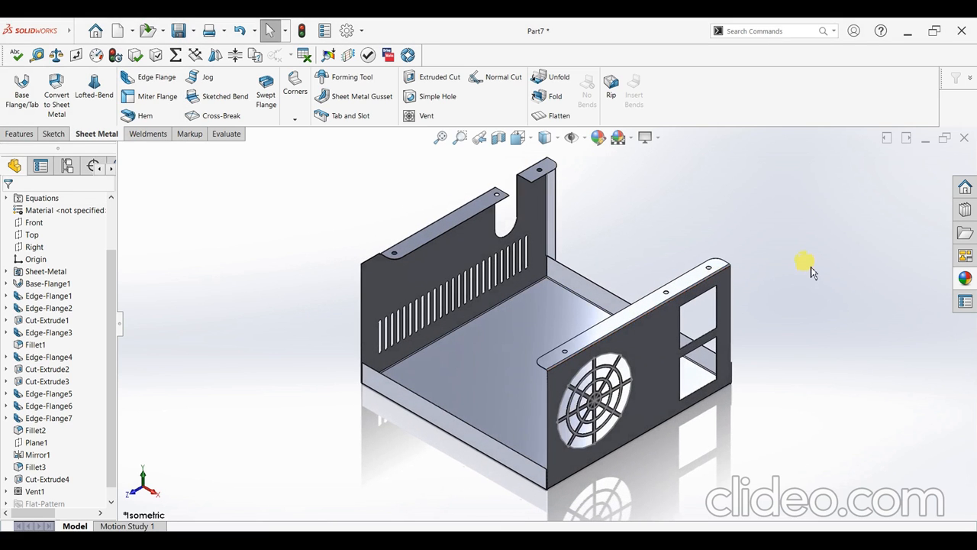